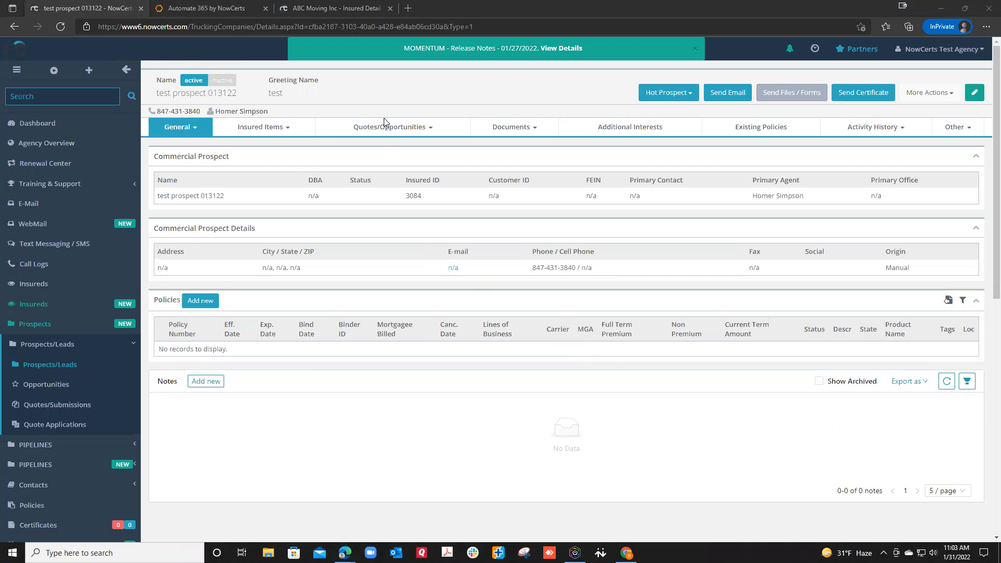
- Switch to Automate 365, dismiss the phone number notice, and open the full contact list
{"action": "left_click", "coordinate": [216, 9]}
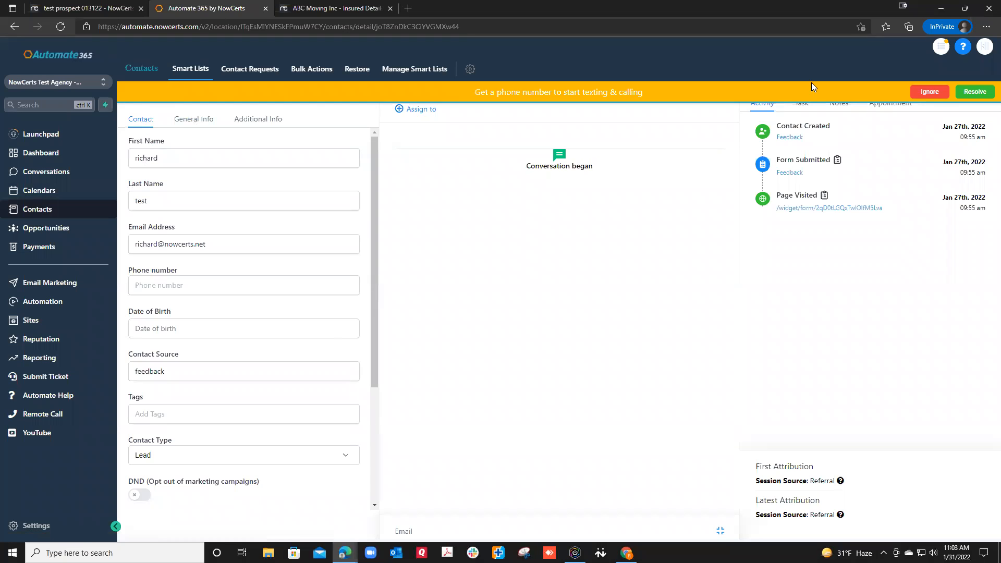
{"action": "left_click", "coordinate": [924, 92]}
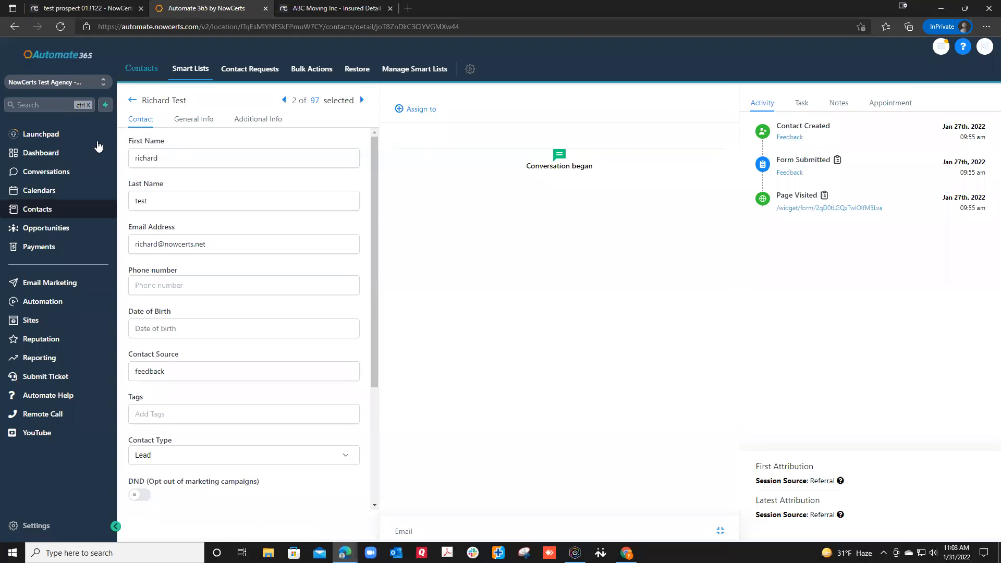
{"action": "left_click", "coordinate": [46, 191]}
{"action": "left_click", "coordinate": [45, 209]}
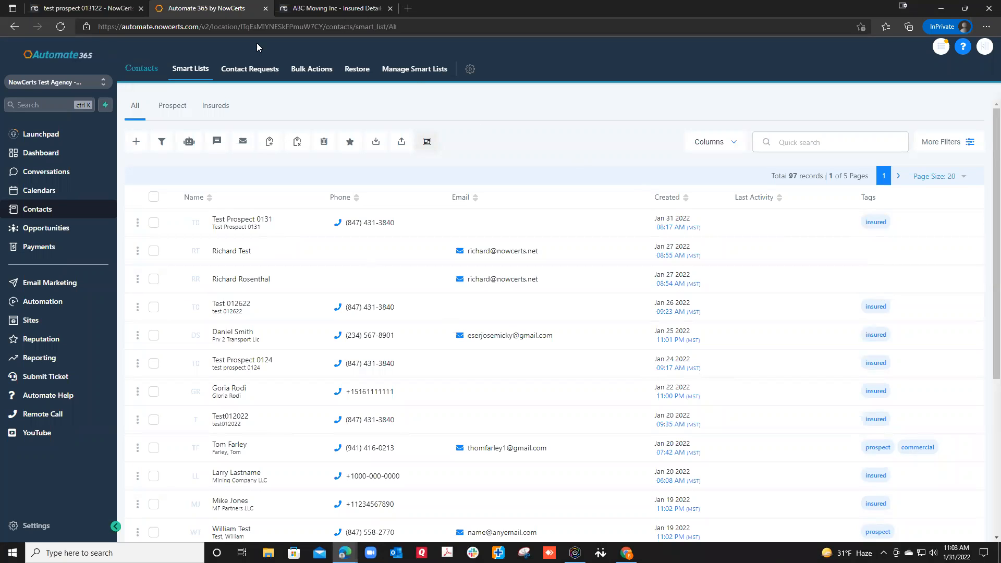
- Switch to NowCerts, open the details of the insured ABC Moving Inc, and review its policies and notes
{"action": "left_click", "coordinate": [99, 9]}
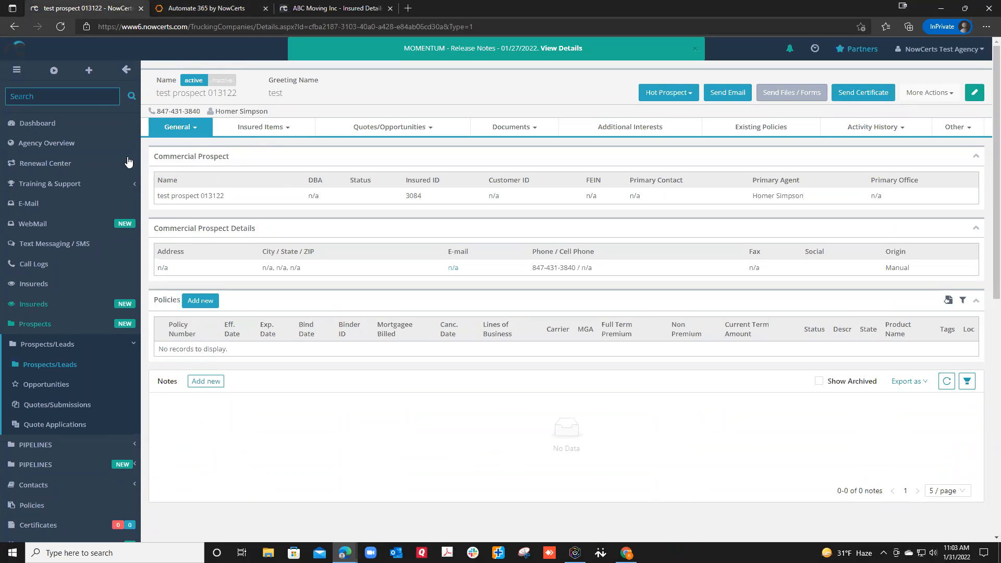
{"action": "left_click", "coordinate": [42, 290]}
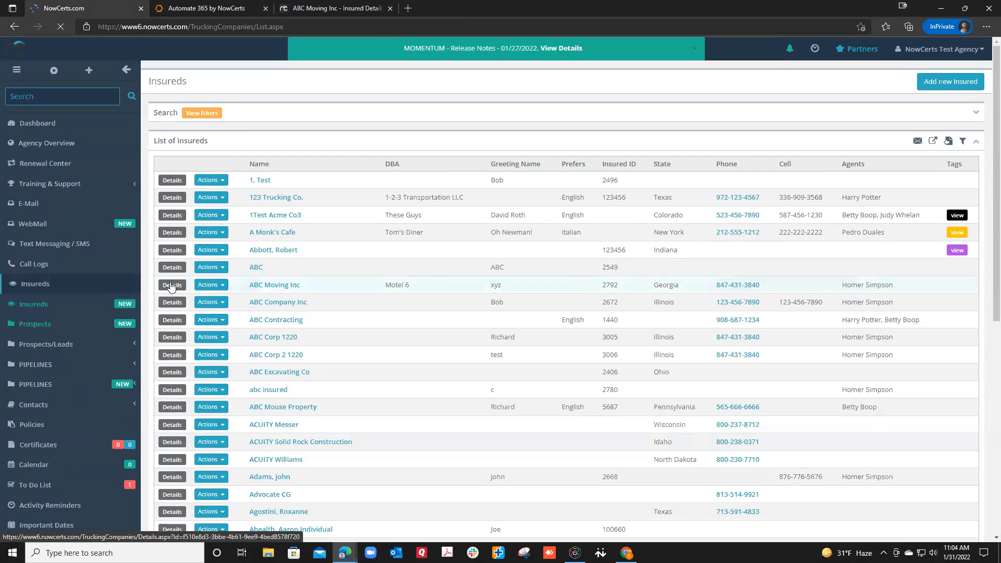
{"action": "left_click", "coordinate": [171, 285]}
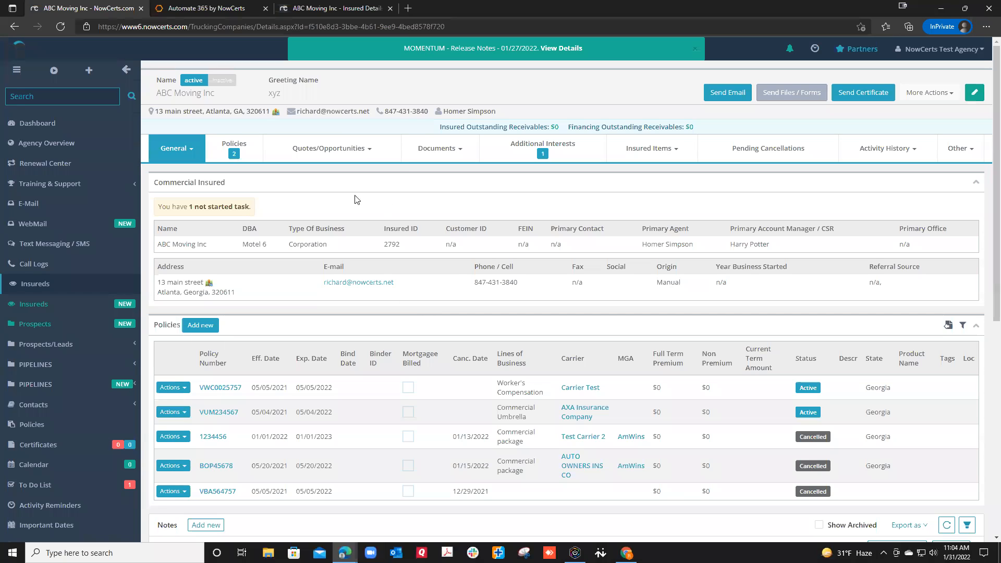
{"action": "mouse_move", "coordinate": [307, 151]}
{"action": "scroll", "coordinate": [275, 331], "scroll_direction": "down", "scroll_amount": 4}
{"action": "scroll", "coordinate": [251, 266], "scroll_direction": "up", "scroll_amount": 3}
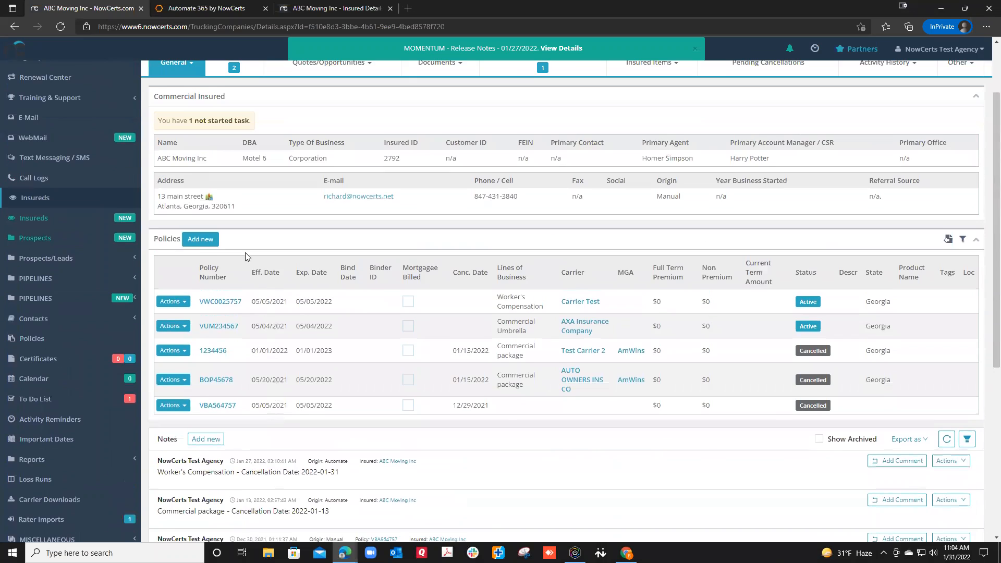
{"action": "scroll", "coordinate": [261, 261], "scroll_direction": "up", "scroll_amount": 2}
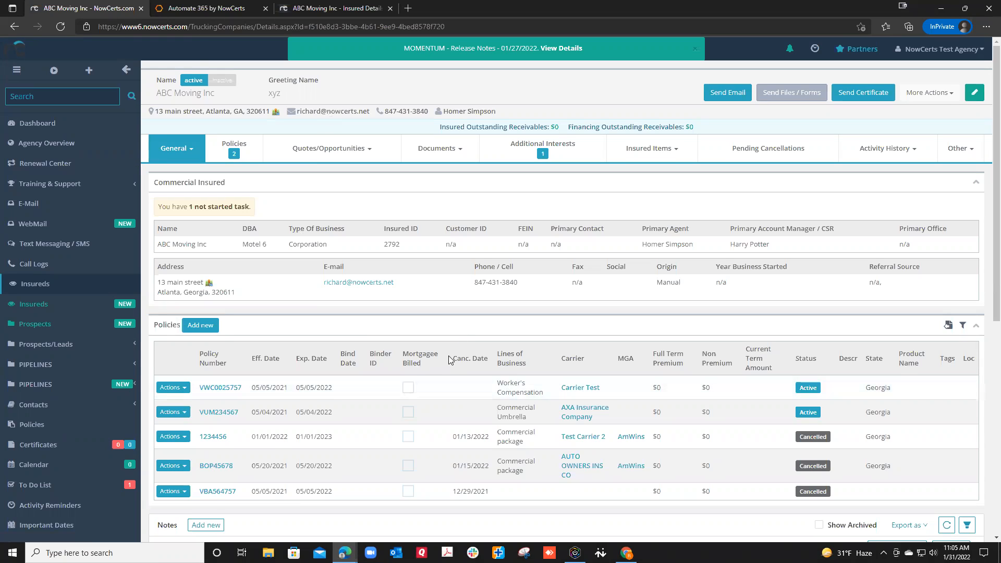
- Switch to Automate 365 and browse the first two pages of the contact list with their tags
{"action": "left_click", "coordinate": [204, 10]}
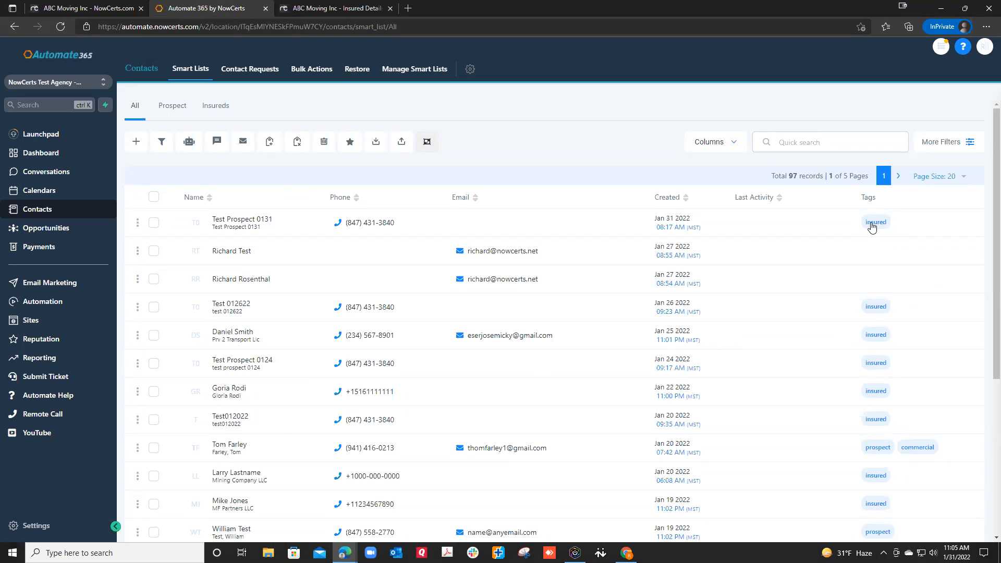
{"action": "scroll", "coordinate": [563, 275], "scroll_direction": "down", "scroll_amount": 3}
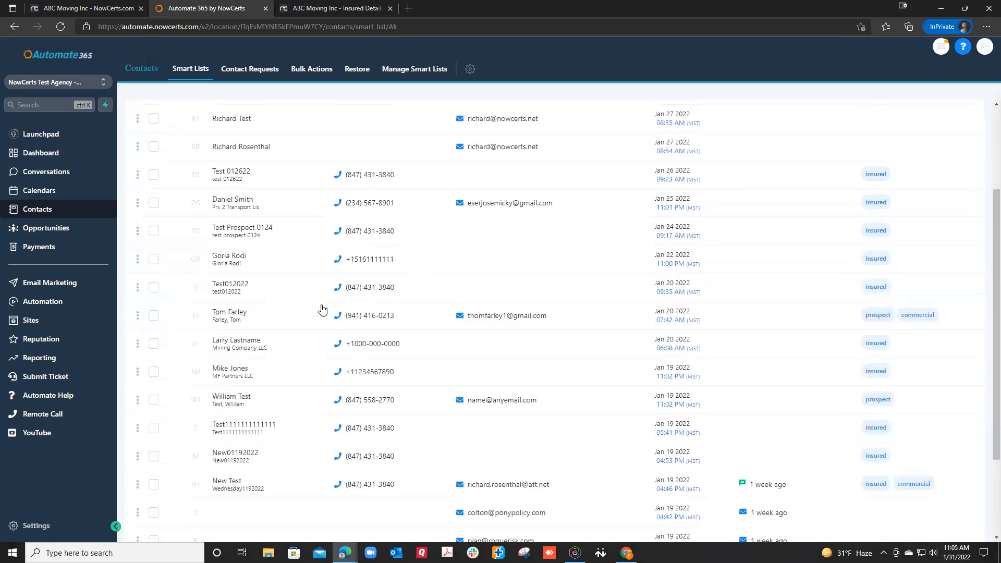
{"action": "scroll", "coordinate": [313, 323], "scroll_direction": "down", "scroll_amount": 3}
{"action": "scroll", "coordinate": [678, 126], "scroll_direction": "up", "scroll_amount": 5}
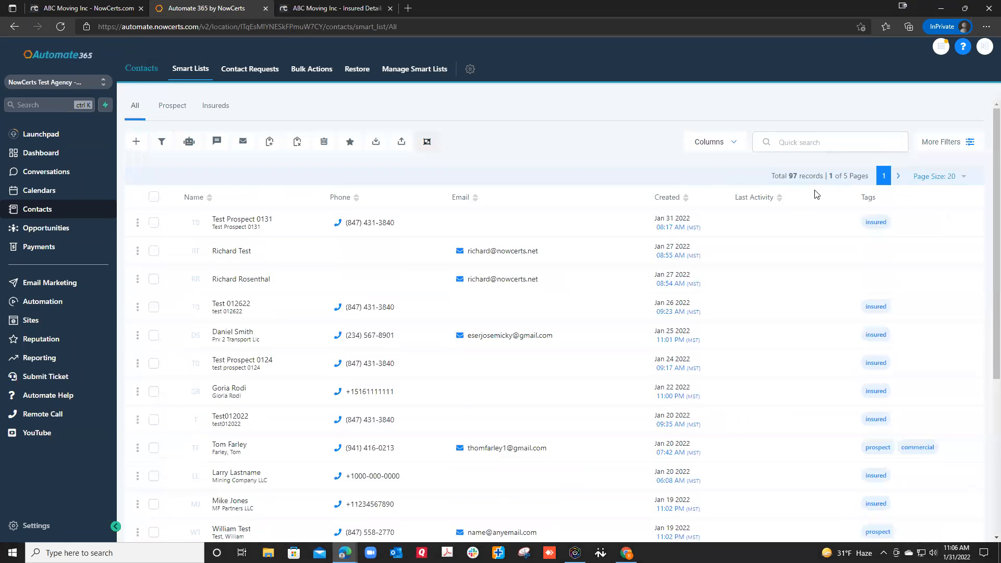
{"action": "left_click", "coordinate": [898, 176]}
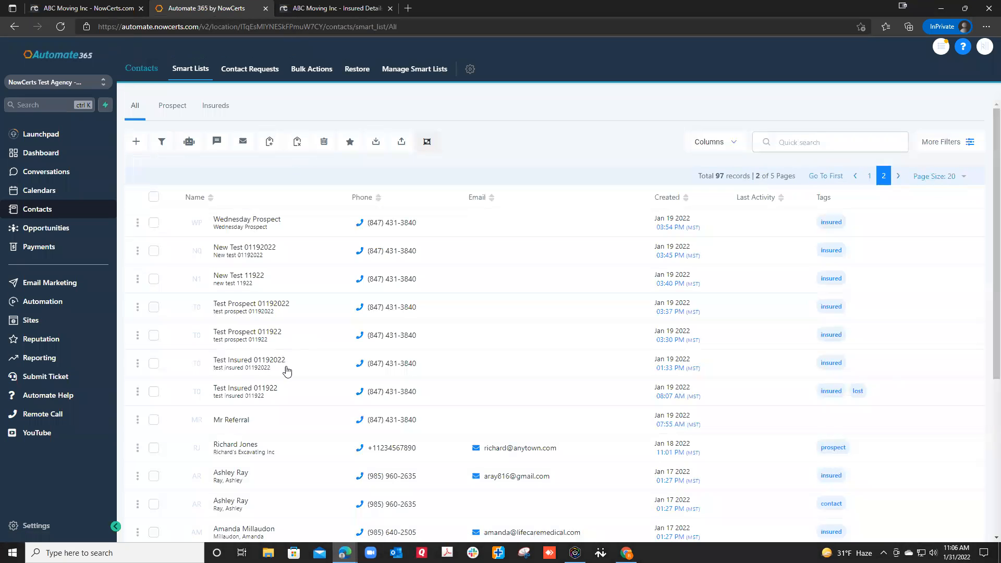
{"action": "scroll", "coordinate": [280, 378], "scroll_direction": "down", "scroll_amount": 3}
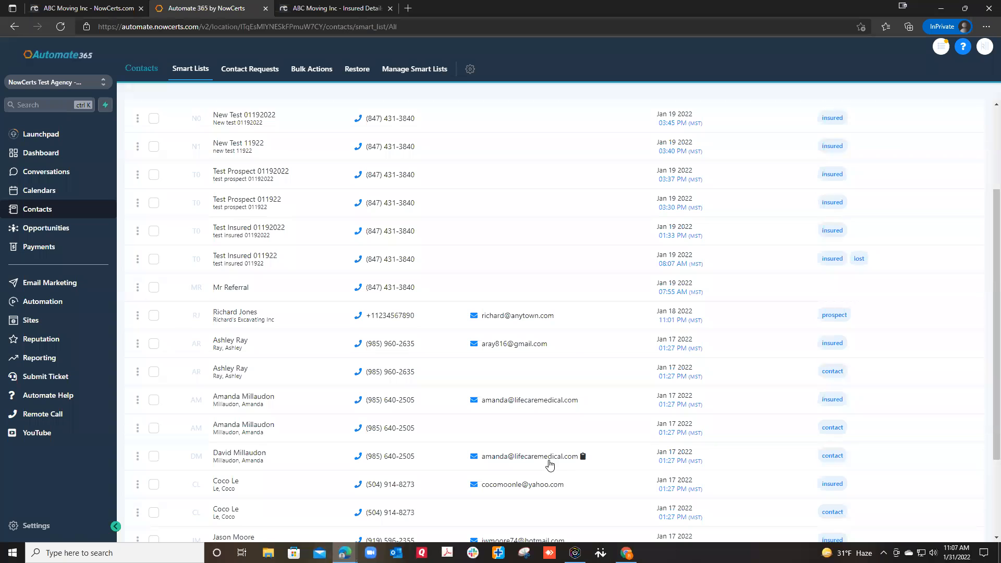
- Select all contacts across every page of the list and clear the selection again
{"action": "scroll", "coordinate": [550, 464], "scroll_direction": "up", "scroll_amount": 3}
{"action": "left_click", "coordinate": [152, 198]}
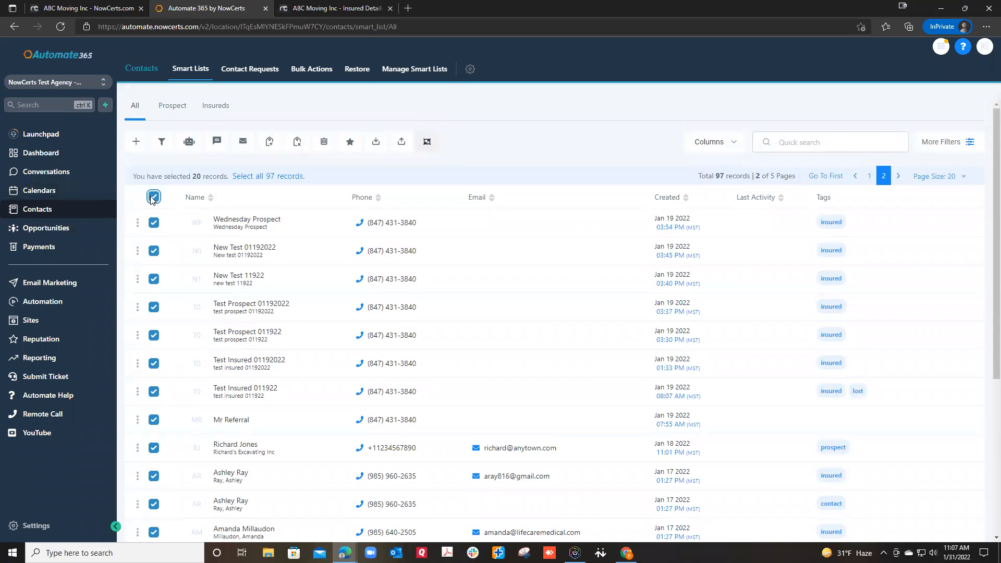
{"action": "left_click", "coordinate": [280, 176]}
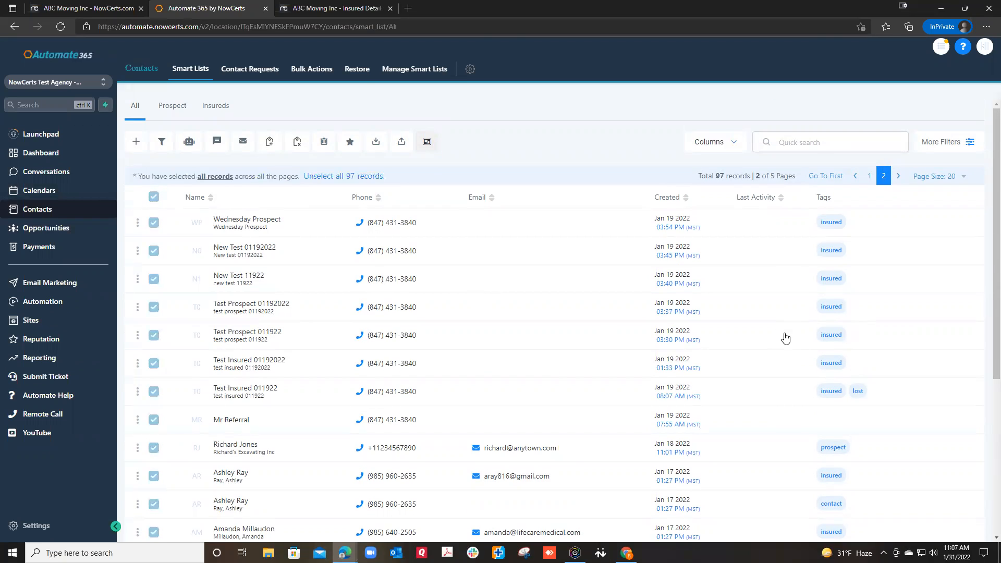
{"action": "scroll", "coordinate": [786, 338], "scroll_direction": "down", "scroll_amount": 4}
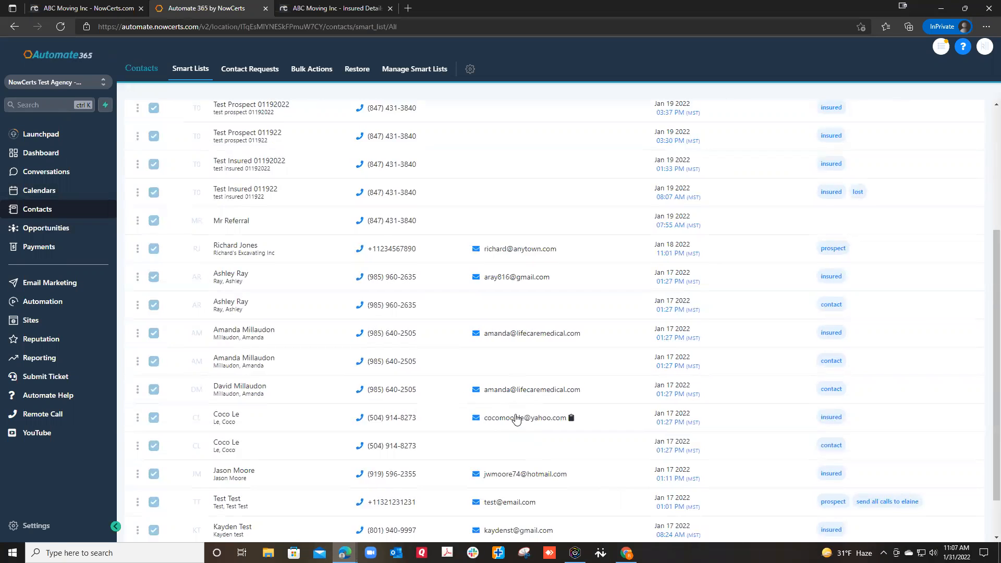
{"action": "scroll", "coordinate": [161, 188], "scroll_direction": "up", "scroll_amount": 4}
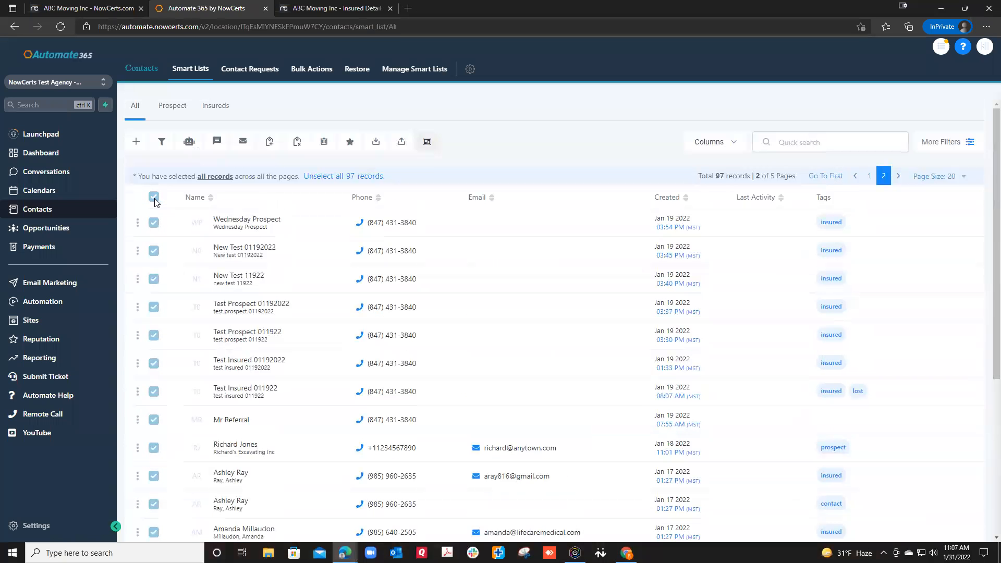
{"action": "left_click", "coordinate": [350, 177]}
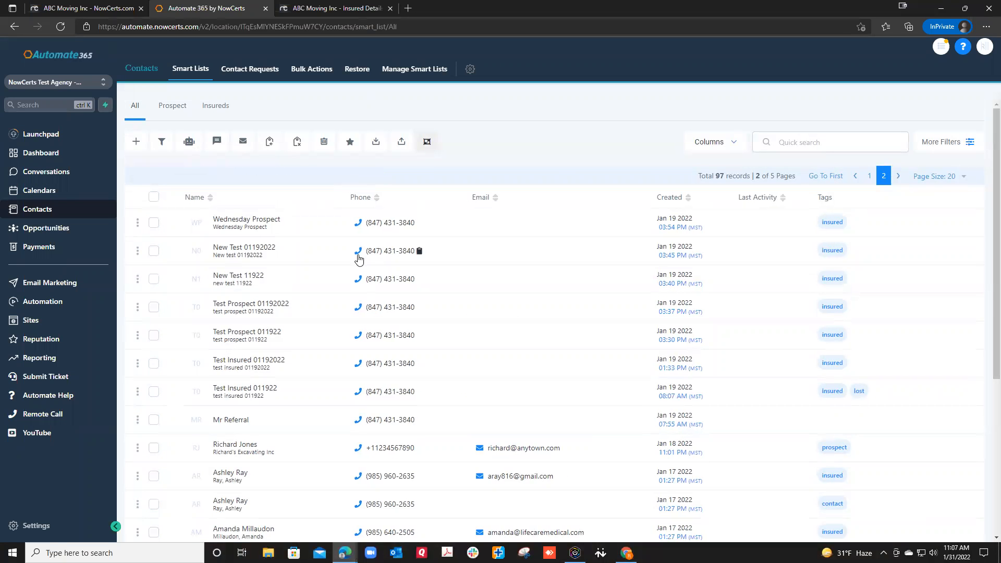
- View the Insureds smart list, return to all contacts, and filter them by the condition Tag is commercial
{"action": "left_click", "coordinate": [216, 111]}
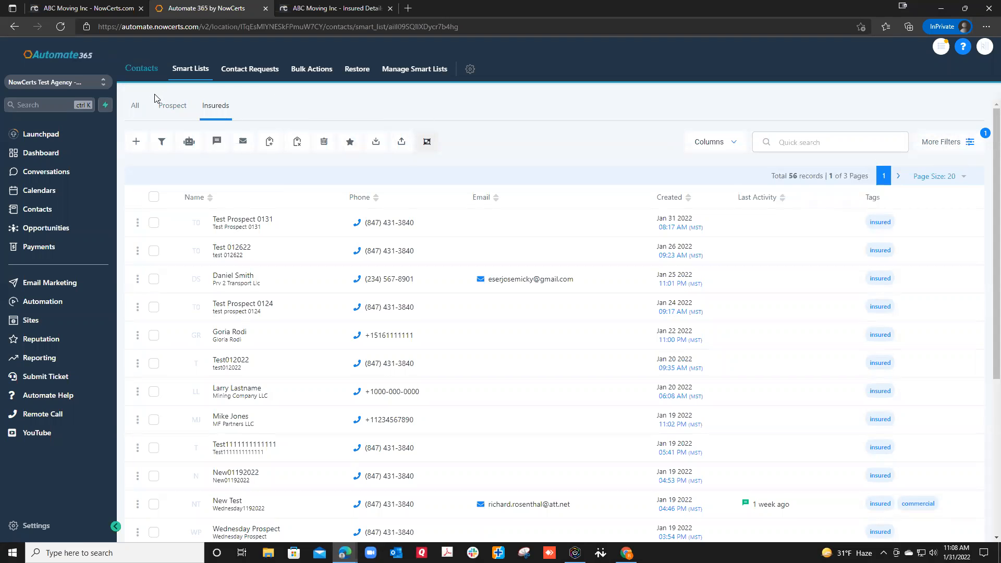
{"action": "left_click", "coordinate": [139, 107]}
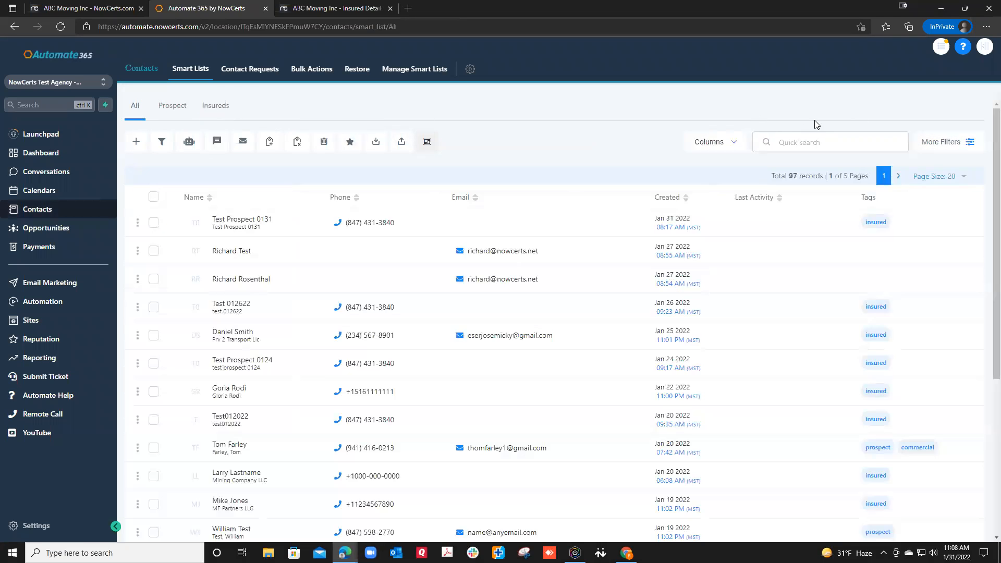
{"action": "left_click", "coordinate": [945, 144]}
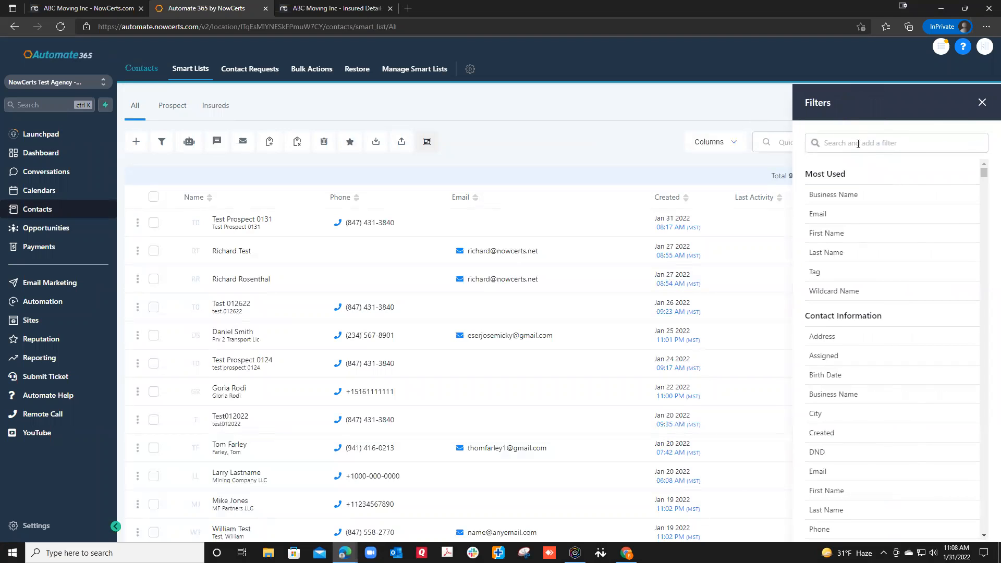
{"action": "left_click", "coordinate": [821, 272]}
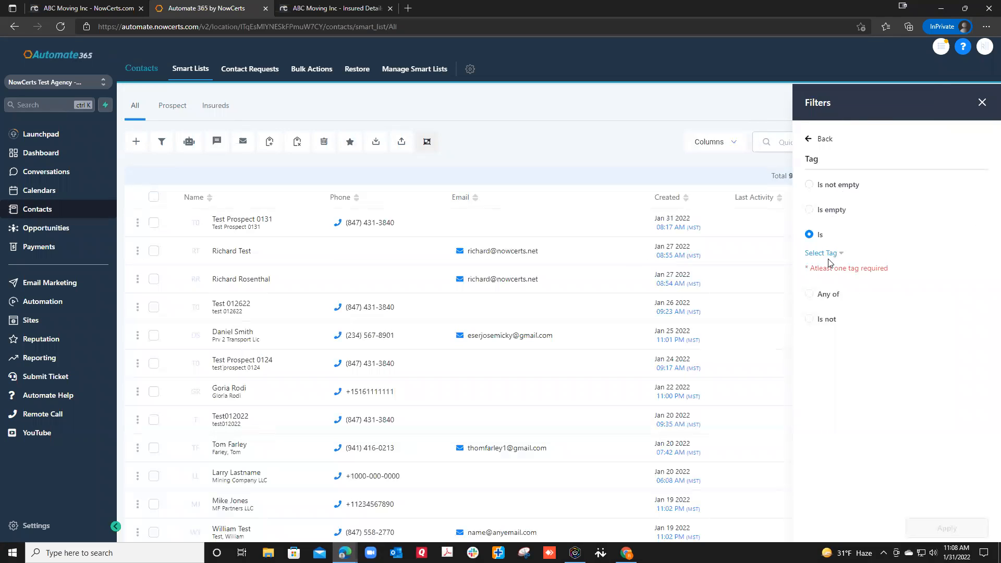
{"action": "left_click", "coordinate": [823, 254]}
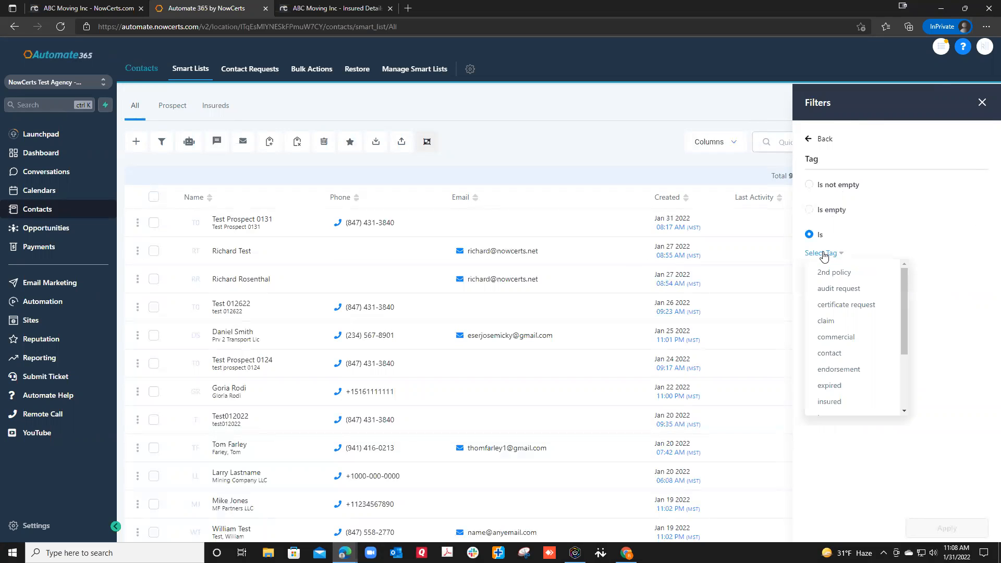
{"action": "left_click", "coordinate": [842, 339]}
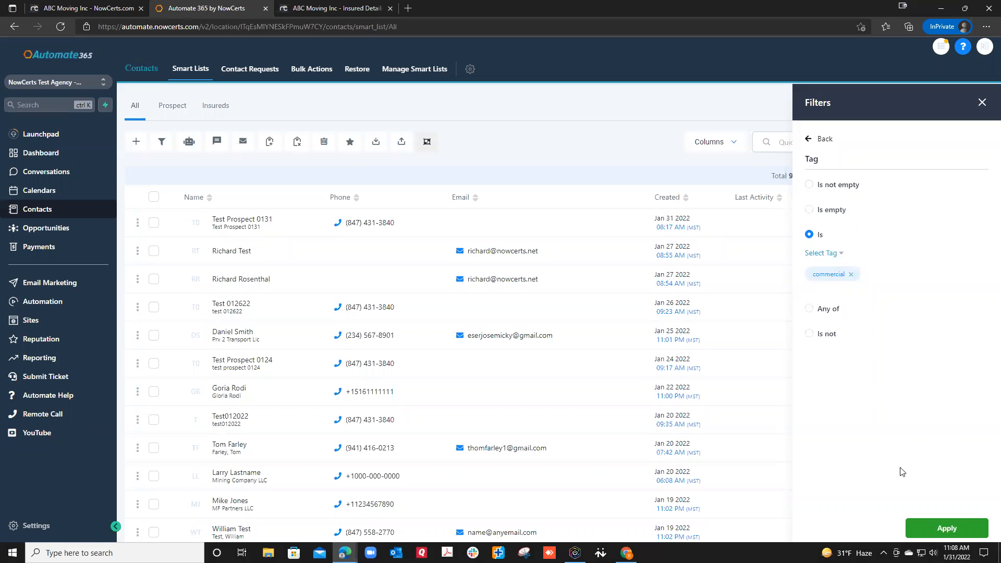
{"action": "left_click", "coordinate": [946, 528]}
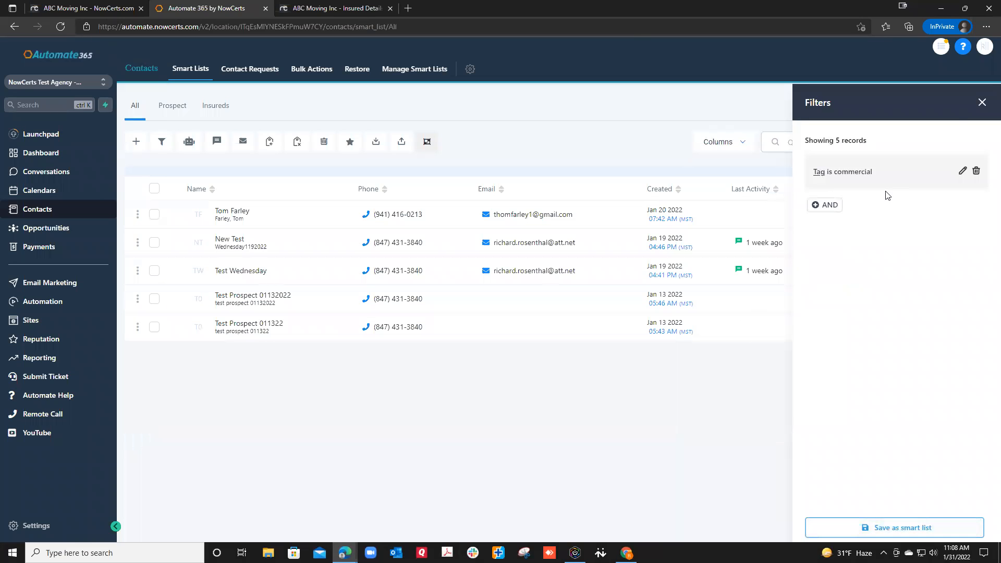
- Add a second AND filter for contacts whose Tag is insured, and close the filters
{"action": "left_click", "coordinate": [826, 206]}
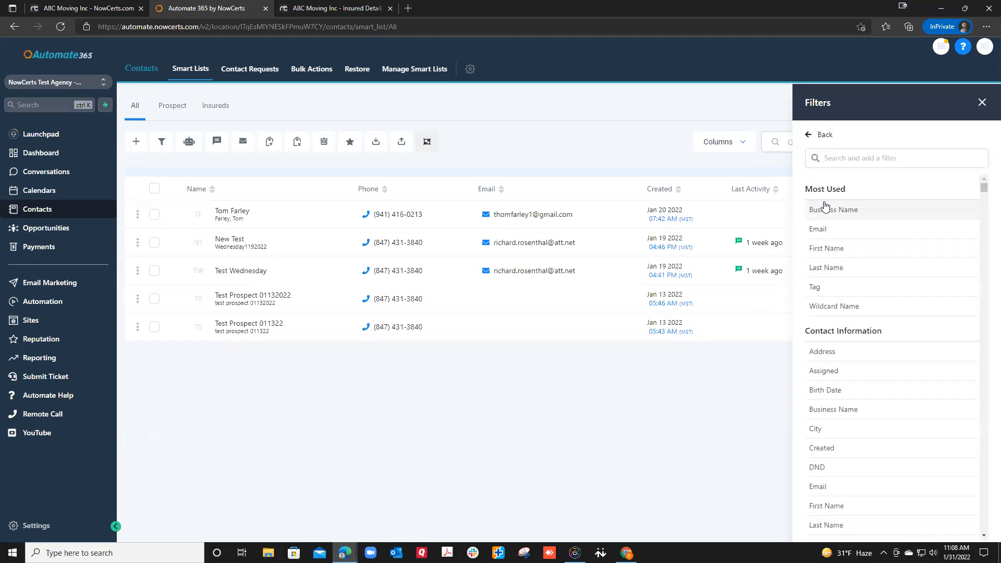
{"action": "left_click", "coordinate": [816, 284]}
{"action": "left_click", "coordinate": [821, 254]}
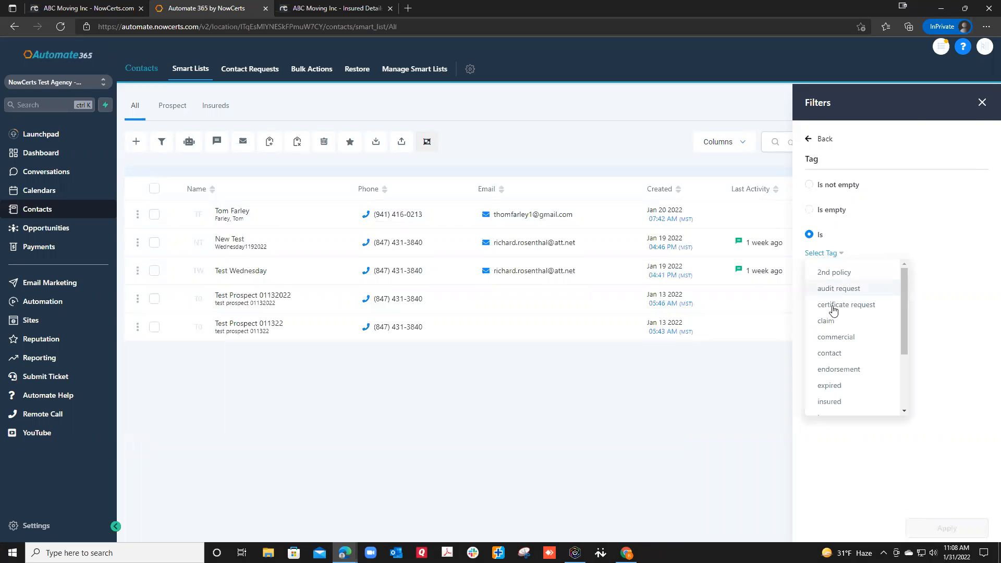
{"action": "left_click", "coordinate": [829, 401]}
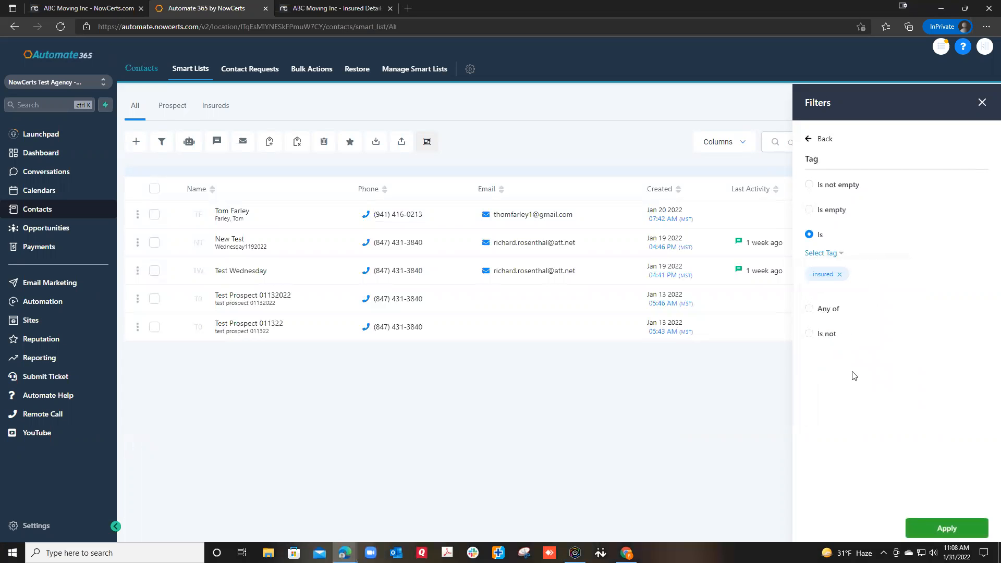
{"action": "left_click", "coordinate": [936, 528]}
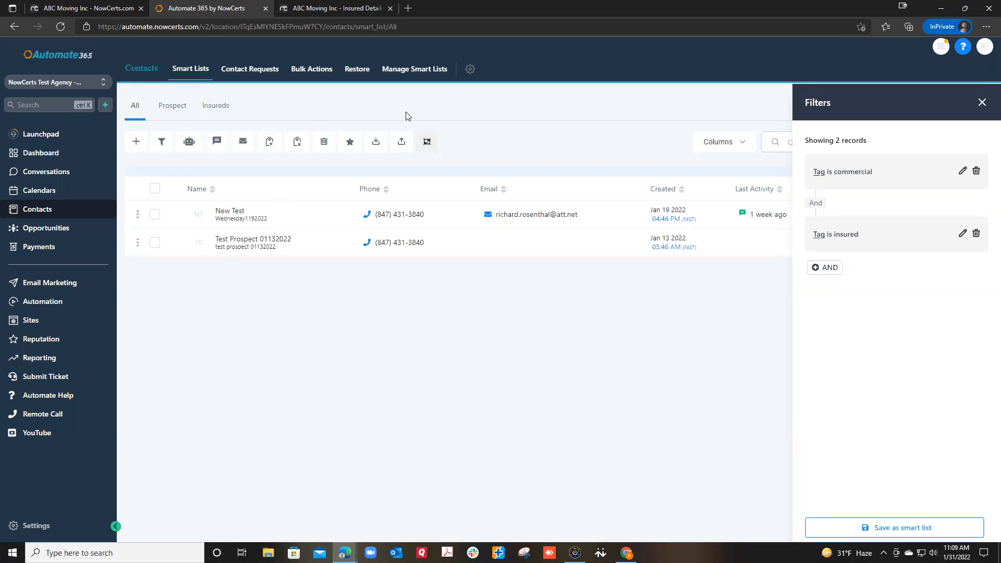
{"action": "left_click", "coordinate": [983, 103]}
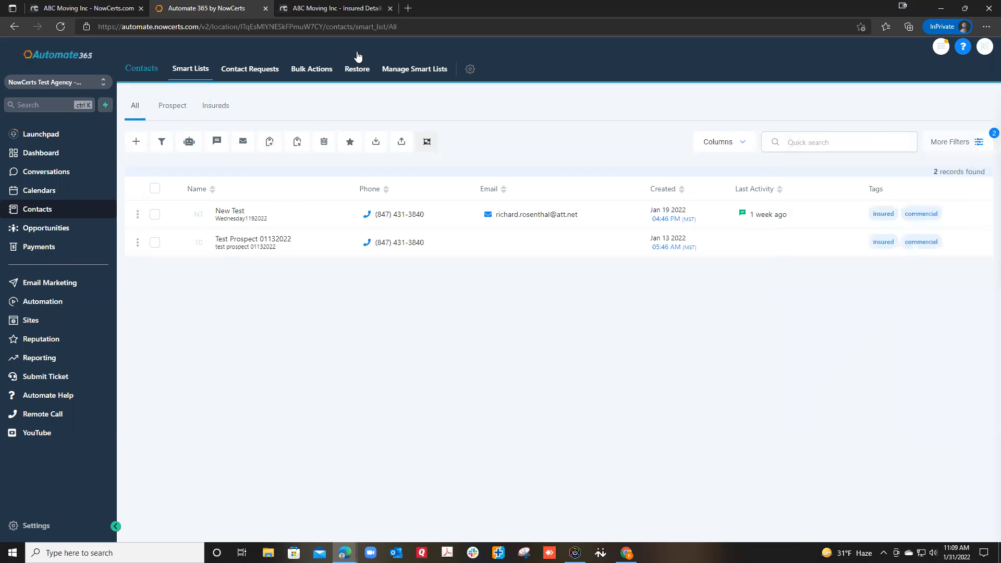
- In the Insureds smart list, select all records across all pages and clear the selection again
{"action": "left_click", "coordinate": [211, 107]}
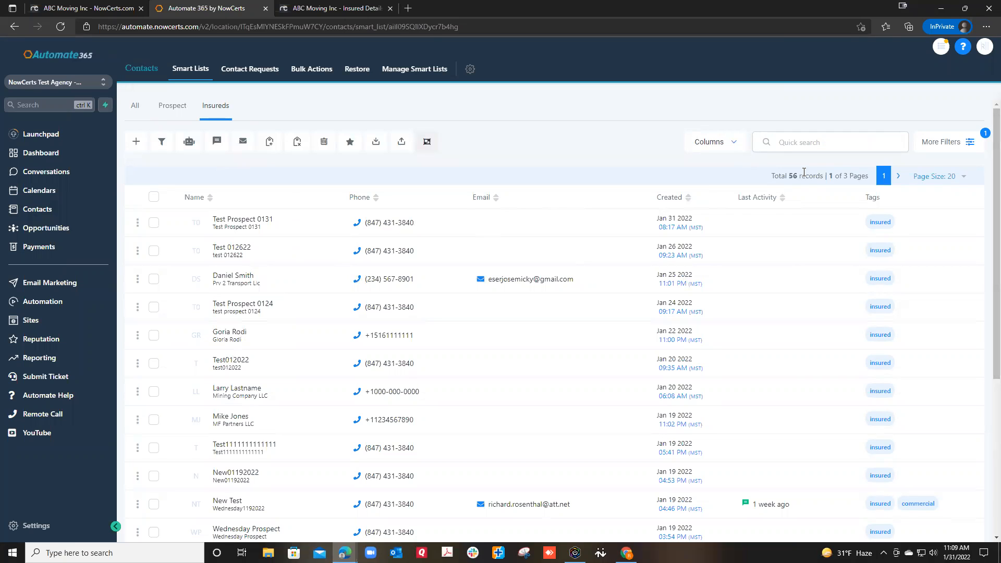
{"action": "left_click", "coordinate": [153, 197]}
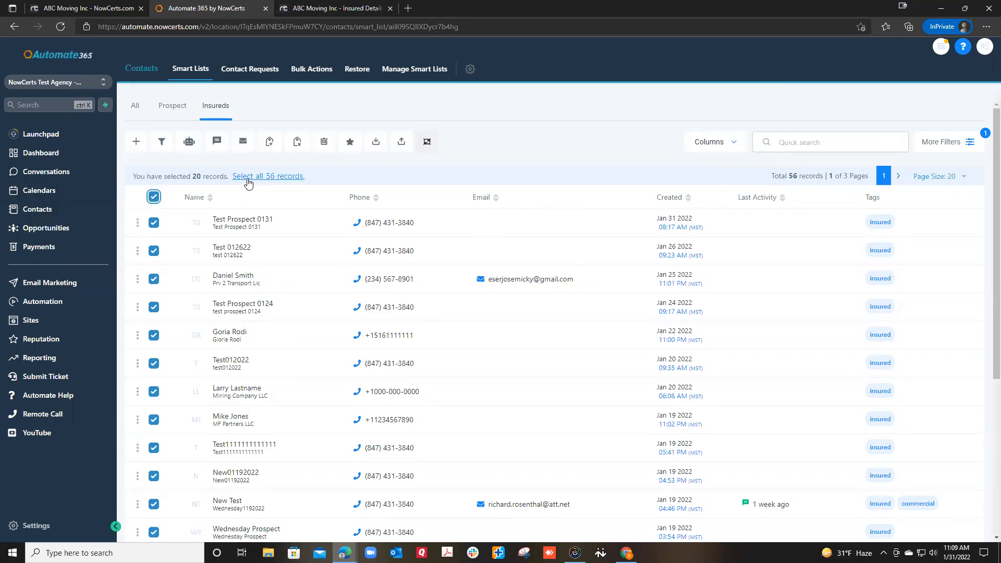
{"action": "left_click", "coordinate": [268, 176]}
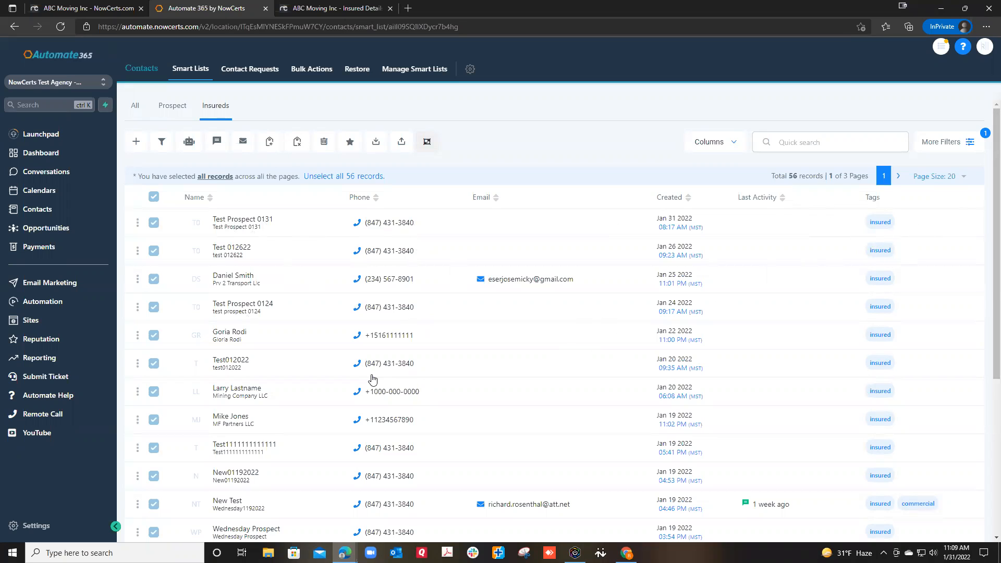
{"action": "left_click", "coordinate": [320, 180]}
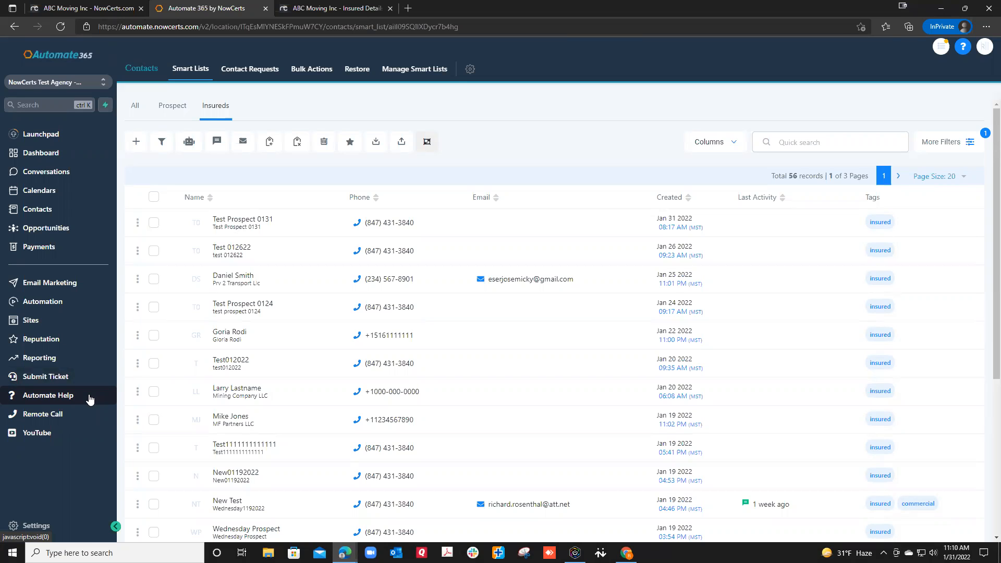
- Switch to NowCerts and open the Integration Widgets page from the test agency's profile
{"action": "left_click", "coordinate": [88, 10]}
{"action": "mouse_move", "coordinate": [950, 54]}
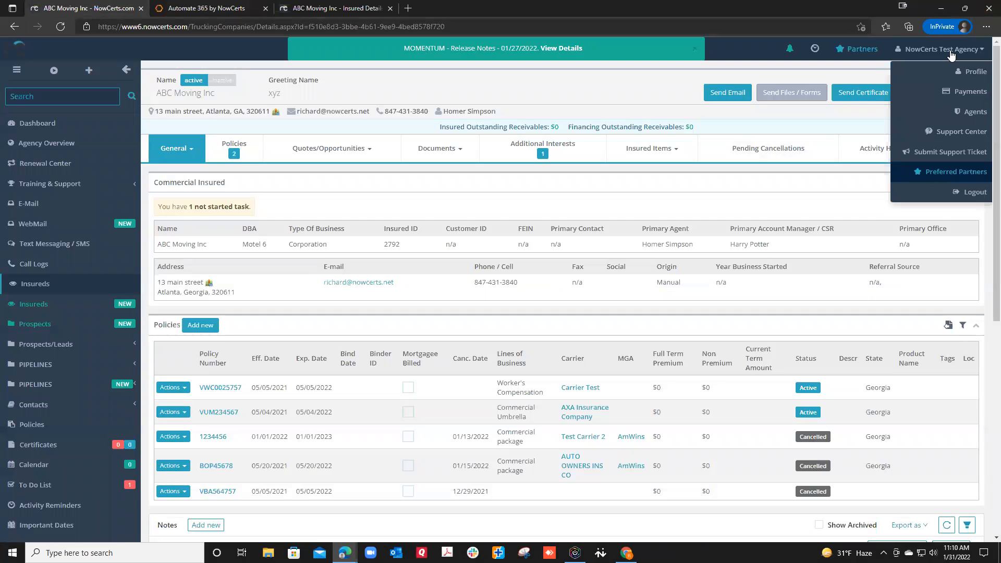
{"action": "left_click", "coordinate": [960, 78]}
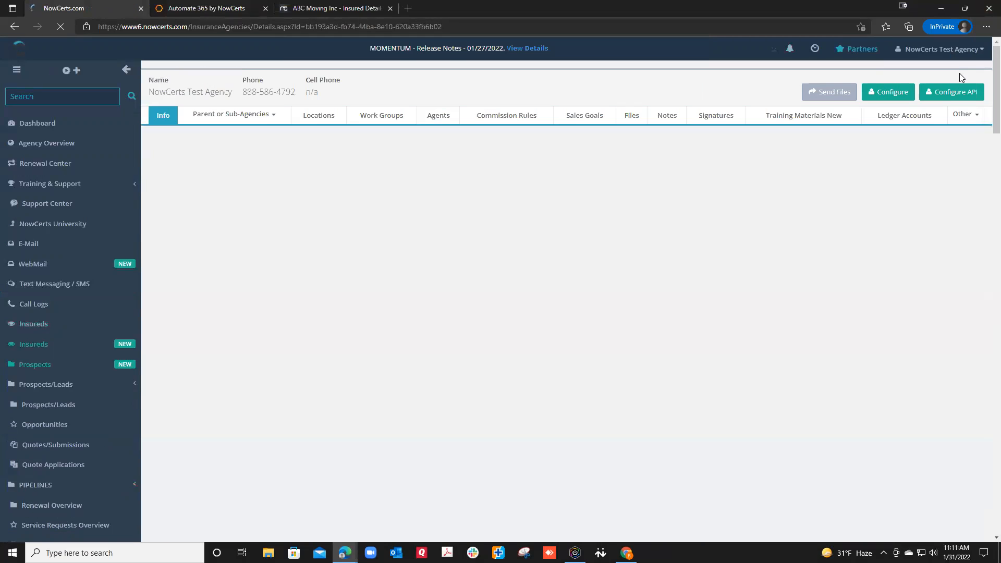
{"action": "left_click", "coordinate": [961, 115]}
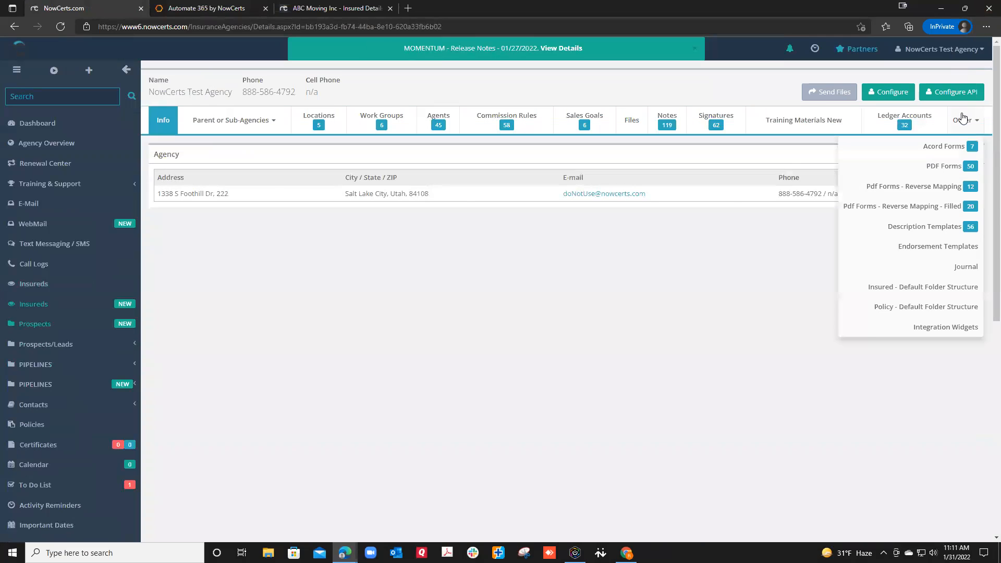
{"action": "left_click", "coordinate": [929, 327]}
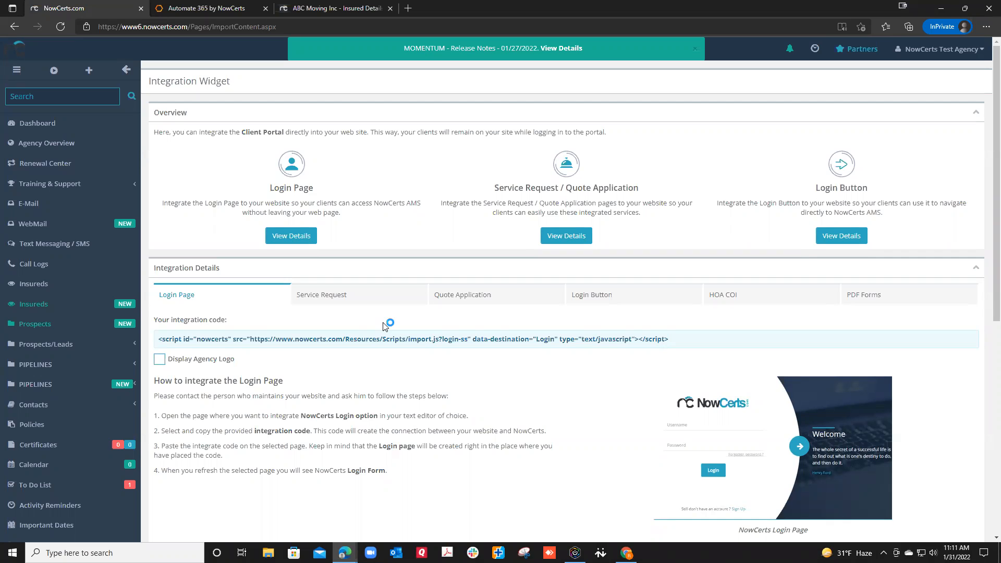
- View the Service Request integration code and its setup instructions
{"action": "left_click", "coordinate": [334, 295]}
{"action": "scroll", "coordinate": [333, 296], "scroll_direction": "down", "scroll_amount": 3}
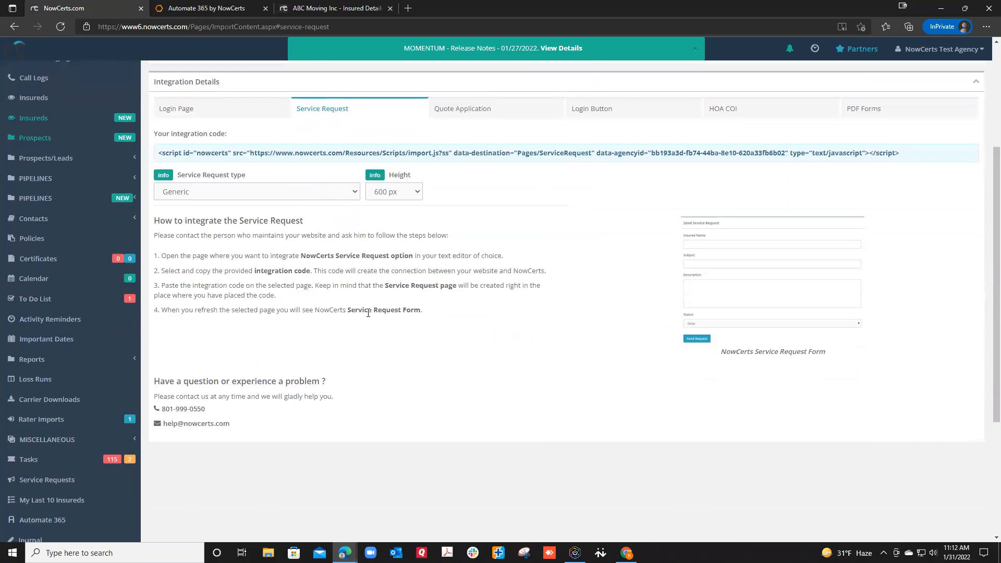
{"action": "scroll", "coordinate": [368, 313], "scroll_direction": "up", "scroll_amount": 4}
- Switch back to Automate 365, look through the Sites options, and create a new survey in the survey builder
{"action": "left_click", "coordinate": [203, 14]}
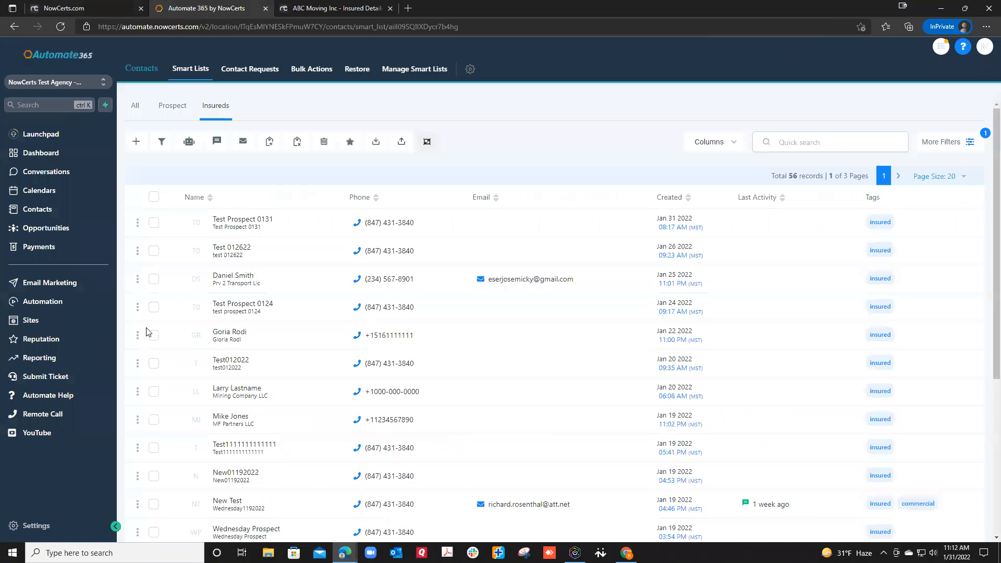
{"action": "left_click", "coordinate": [30, 322]}
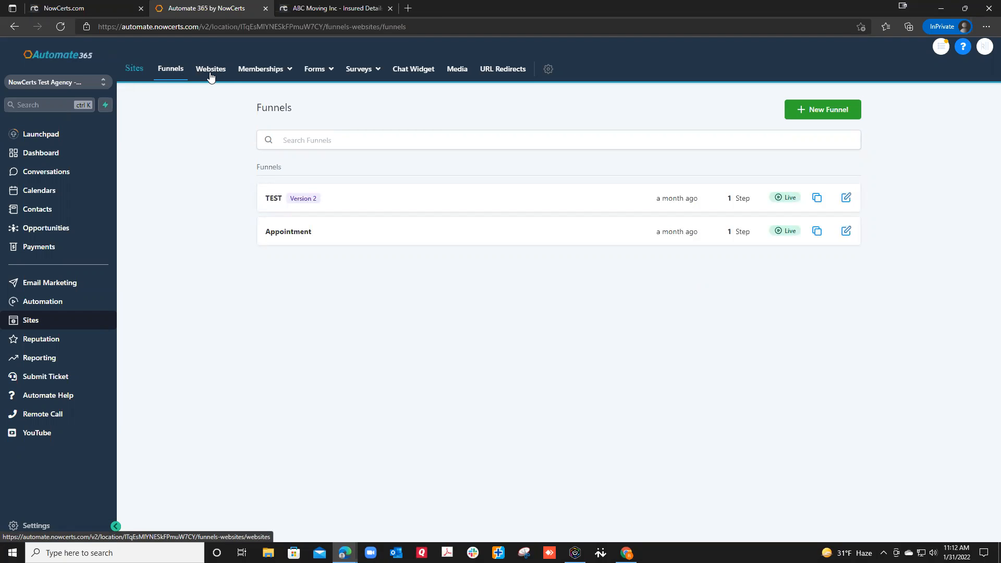
{"action": "mouse_move", "coordinate": [255, 77]}
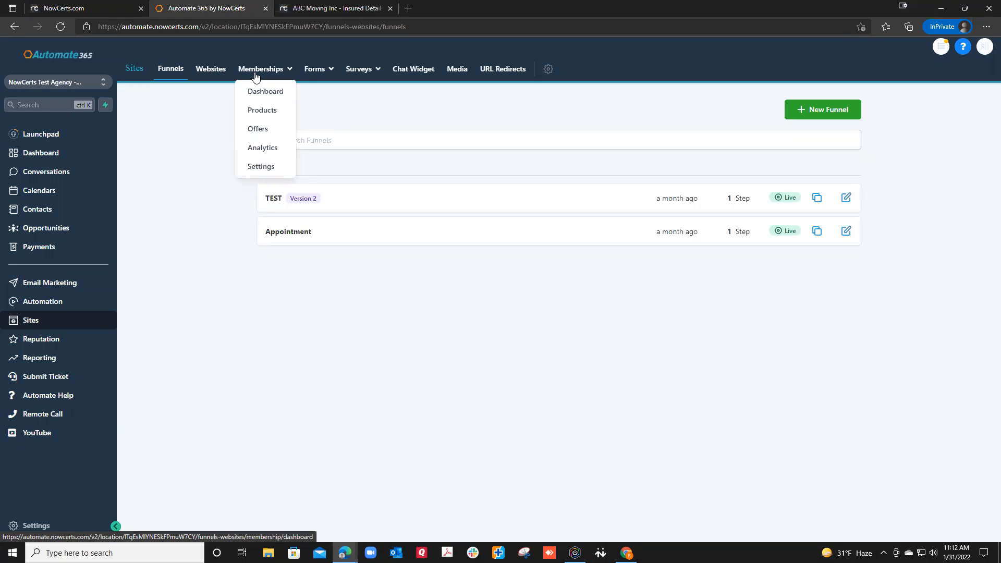
{"action": "mouse_move", "coordinate": [370, 77]}
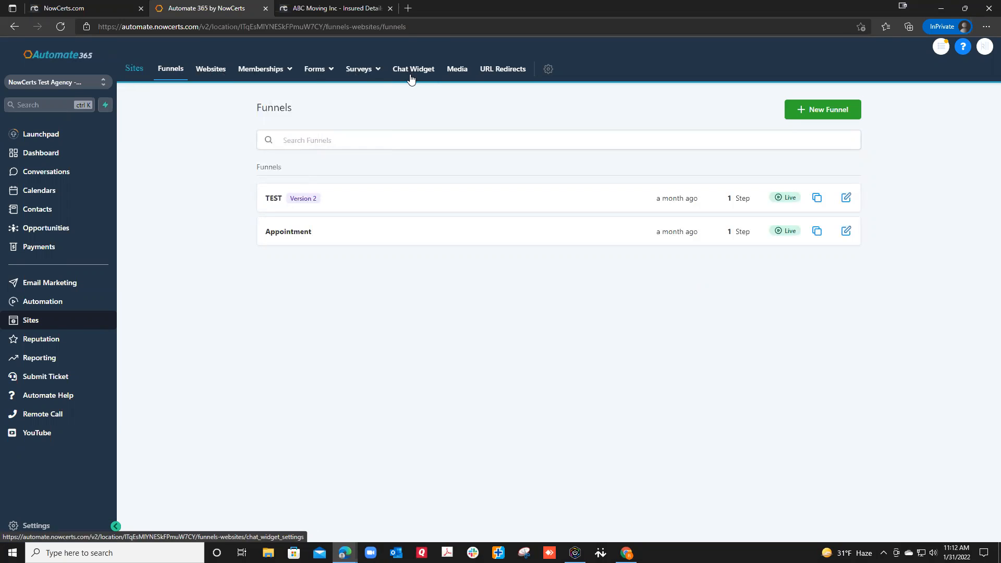
{"action": "mouse_move", "coordinate": [349, 74]}
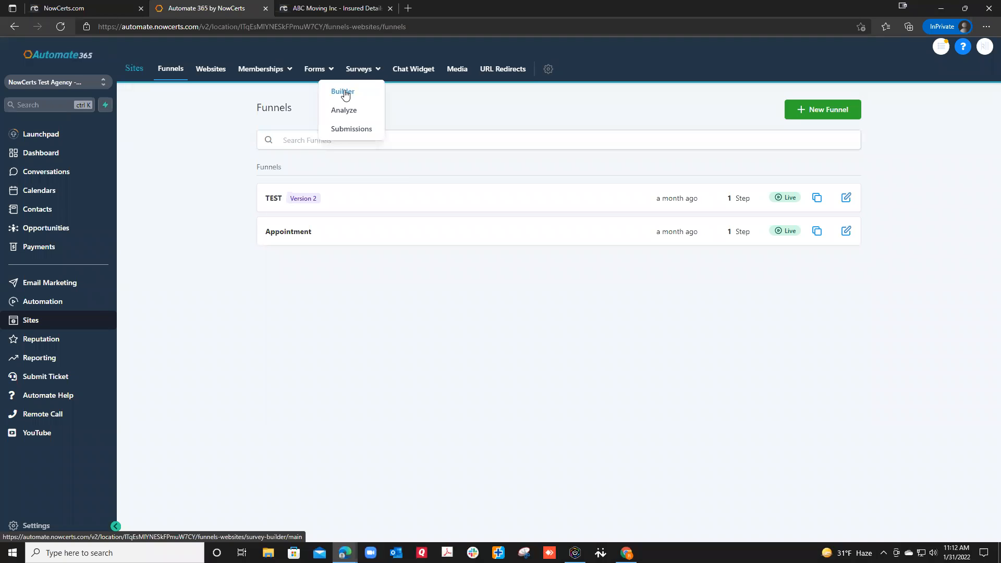
{"action": "left_click", "coordinate": [345, 94]}
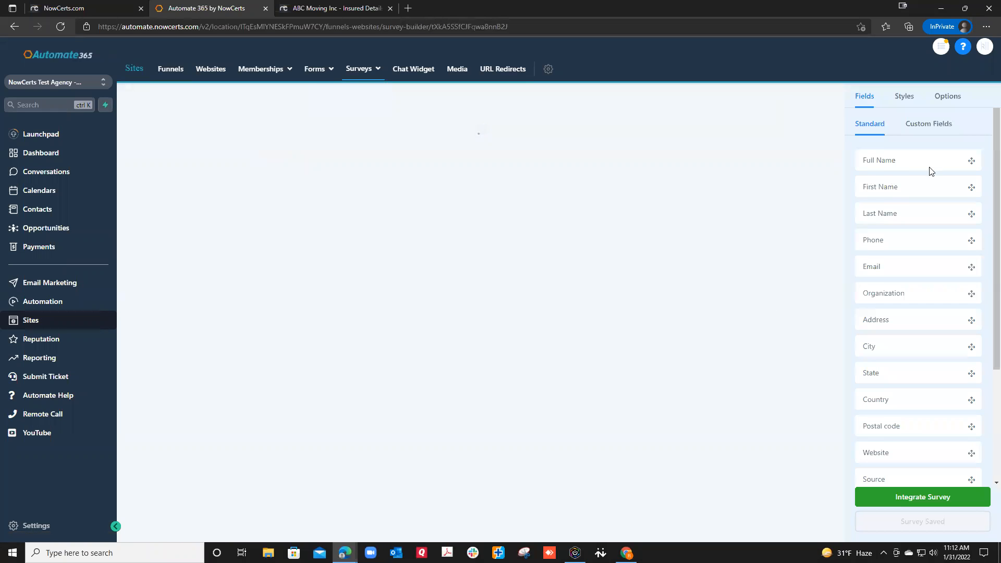
- Review the standard survey fields, add the Organization field to Slide 1, and select it
{"action": "scroll", "coordinate": [902, 360], "scroll_direction": "down", "scroll_amount": 3}
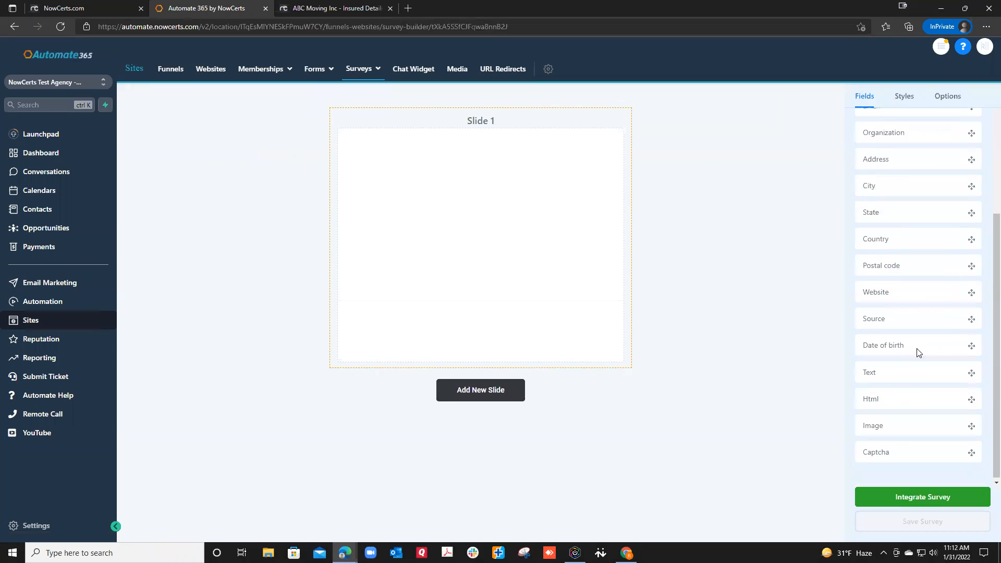
{"action": "left_click", "coordinate": [799, 266]}
{"action": "scroll", "coordinate": [903, 227], "scroll_direction": "up", "scroll_amount": 1}
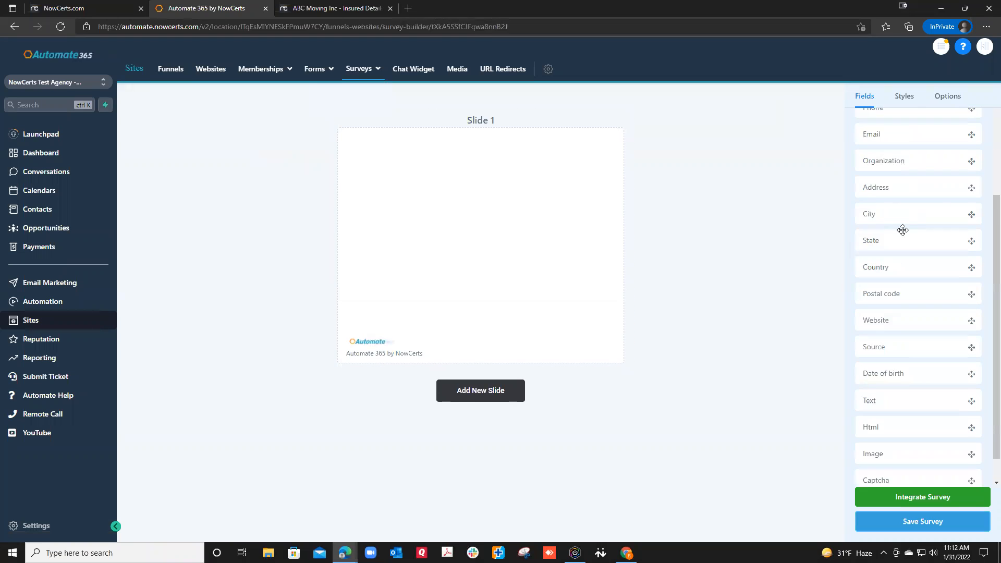
{"action": "scroll", "coordinate": [902, 230], "scroll_direction": "up", "scroll_amount": 3}
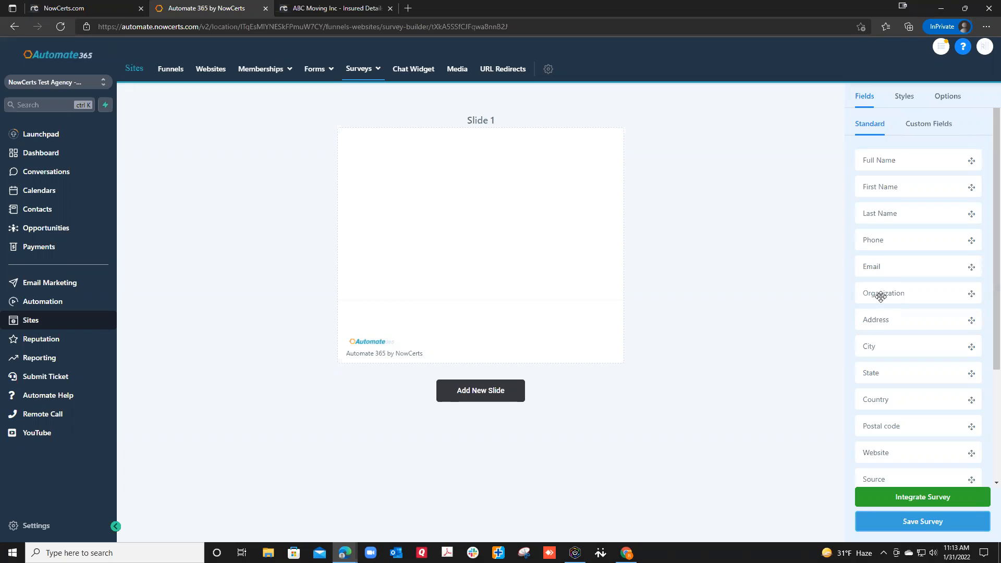
{"action": "left_click_drag", "start_coordinate": [881, 296], "coordinate": [391, 172]}
{"action": "left_click", "coordinate": [379, 152]}
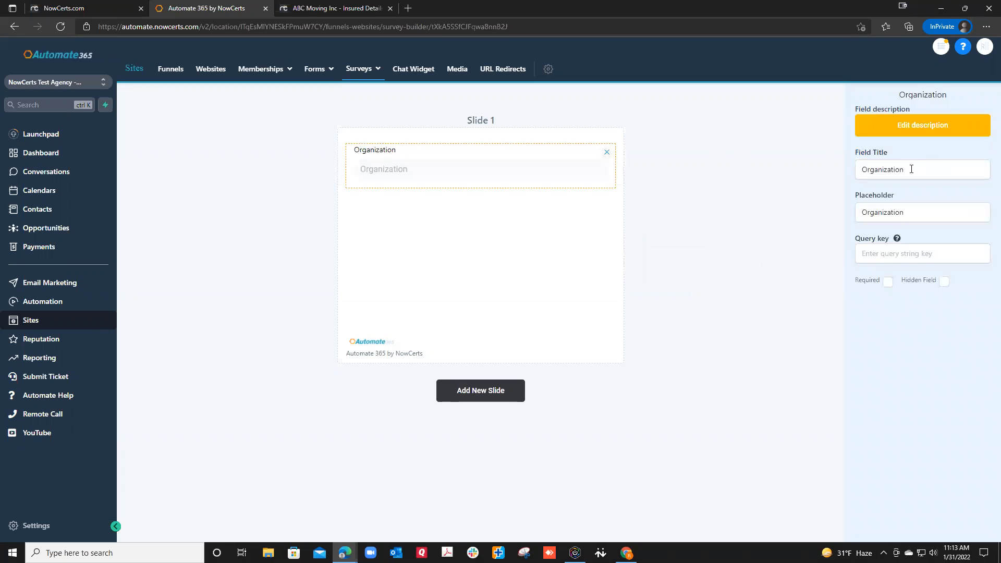
- Set the Organization field's title to Insured Name
{"action": "left_click_drag", "start_coordinate": [912, 169], "coordinate": [823, 171]}
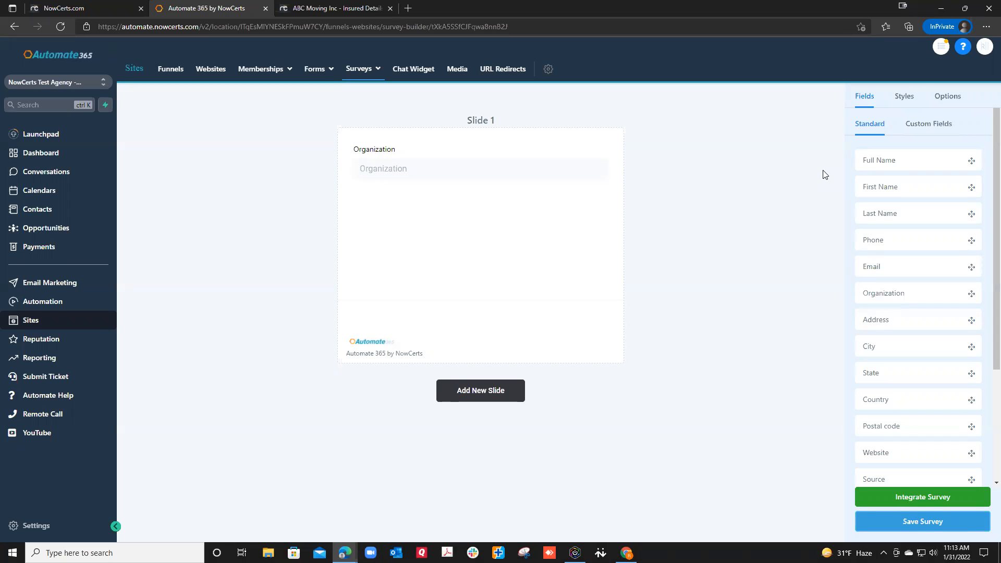
{"action": "left_click", "coordinate": [400, 151]}
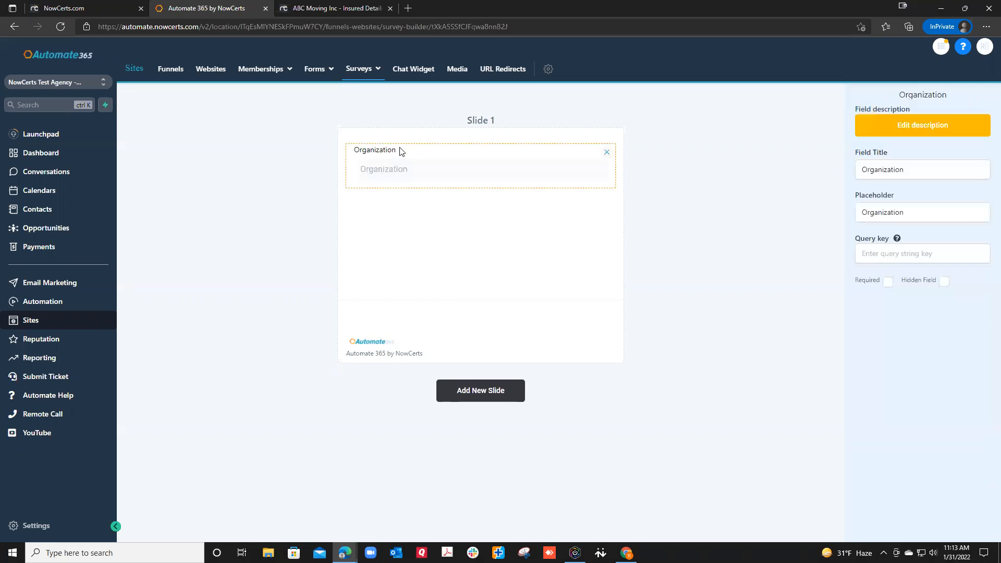
{"action": "double_click", "coordinate": [913, 165]}
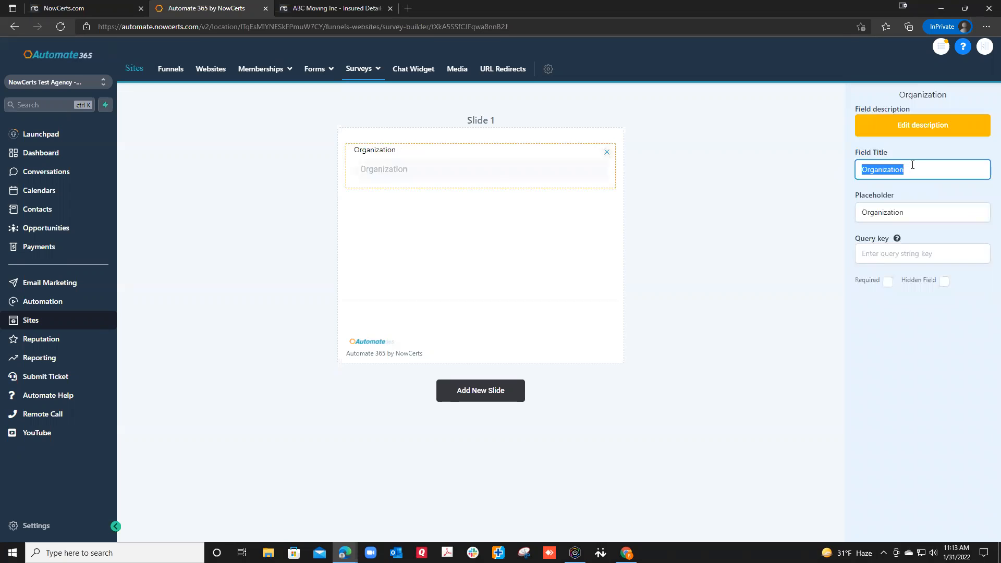
{"action": "type", "text": "Insured Name"}
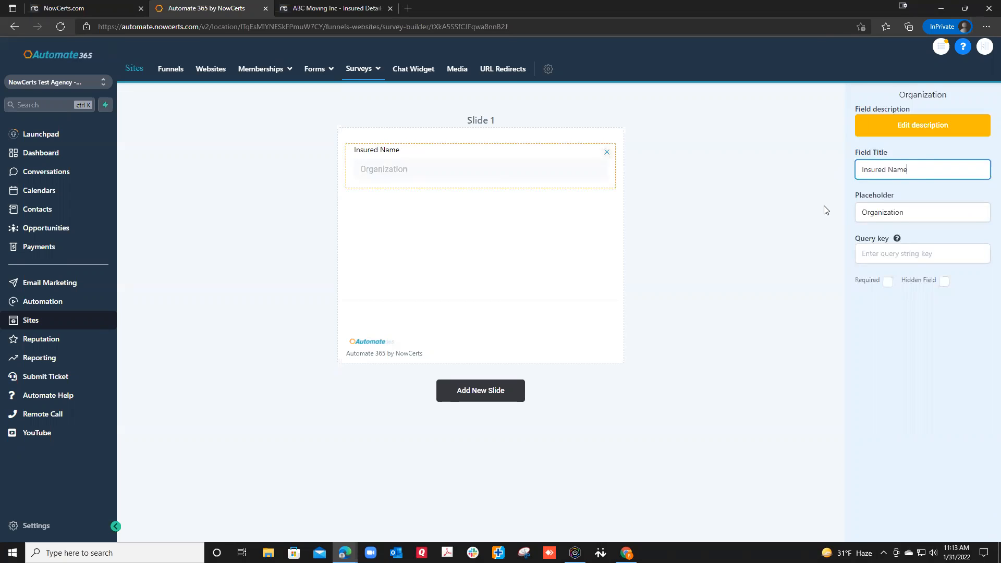
{"action": "left_click", "coordinate": [461, 253]}
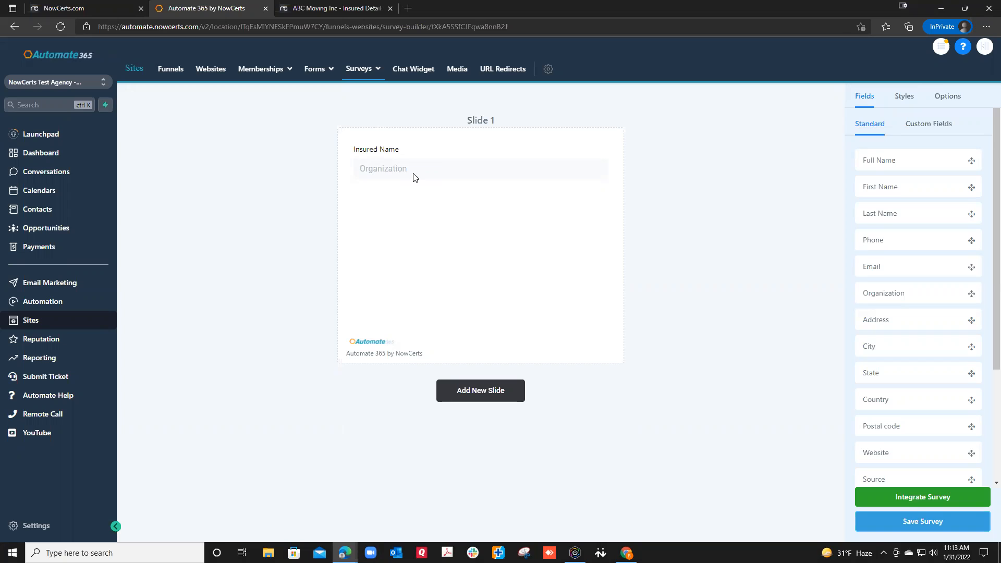
- Browse the survey's custom fields, view the types available for a new custom field, and close the dialog without adding one
{"action": "left_click", "coordinate": [938, 127]}
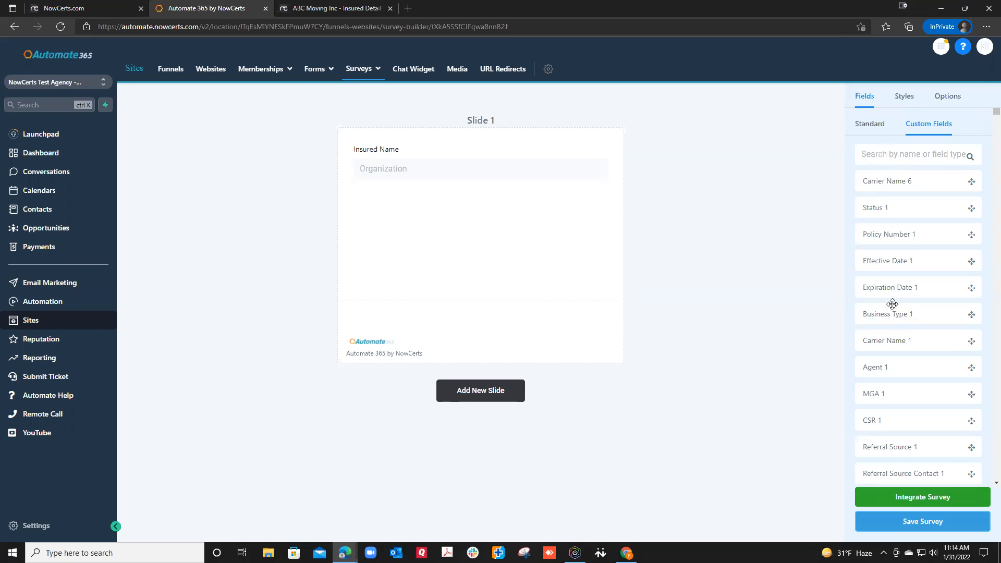
{"action": "scroll", "coordinate": [985, 149], "scroll_direction": "down", "scroll_amount": 15}
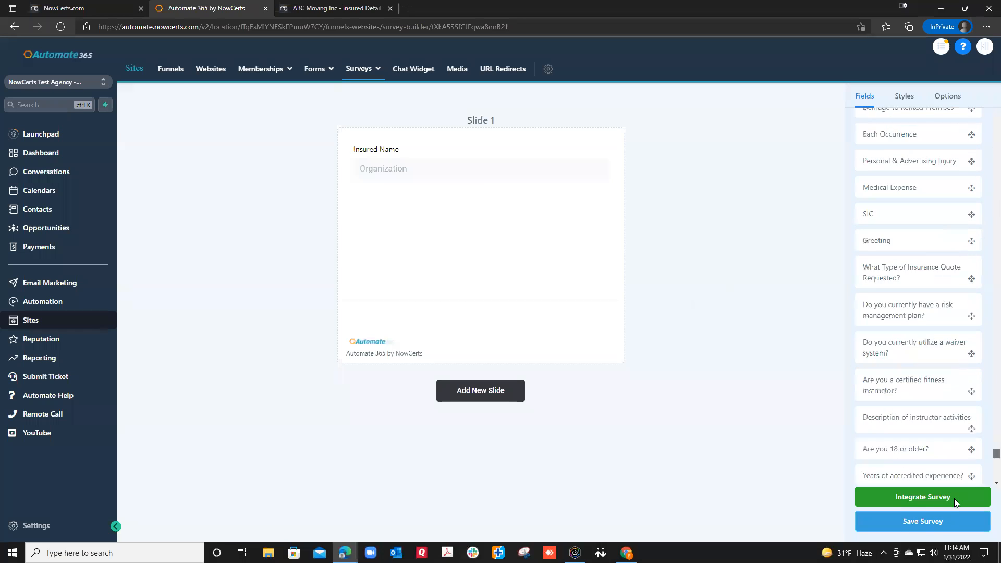
{"action": "left_click", "coordinate": [907, 455]}
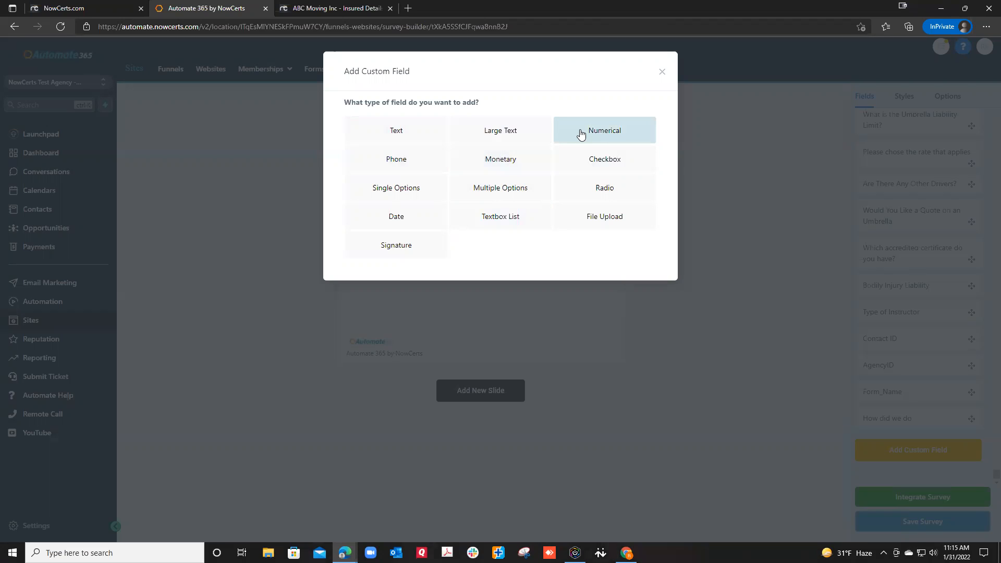
{"action": "left_click", "coordinate": [661, 74]}
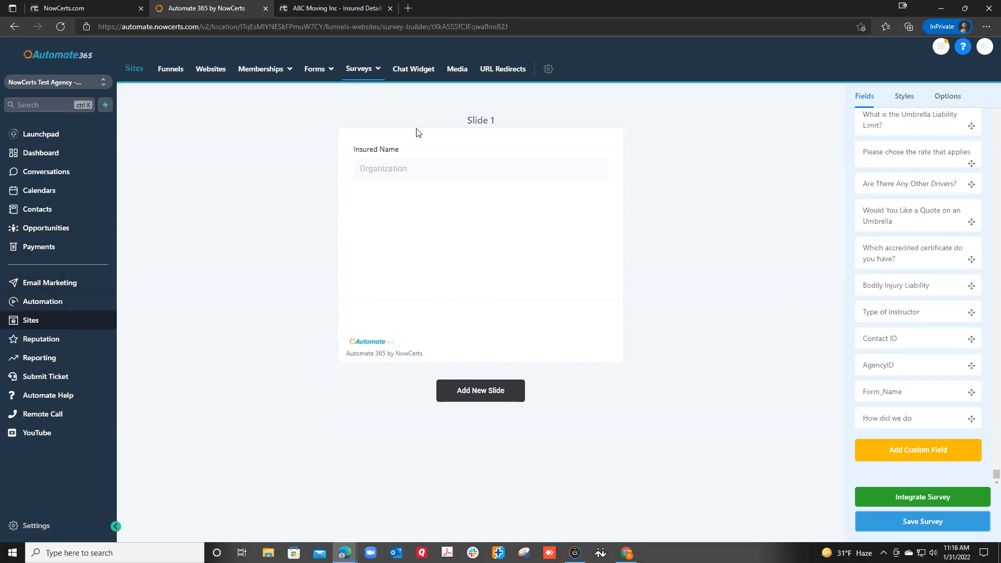
- Return to the survey builder list, discarding the survey's unsaved work
{"action": "left_click", "coordinate": [336, 92]}
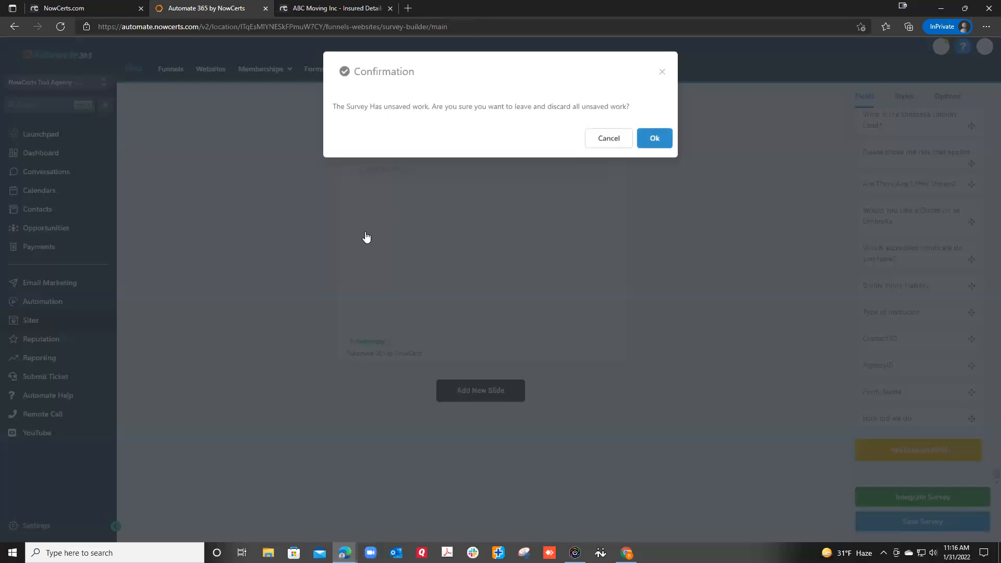
{"action": "key", "text": "Return"}
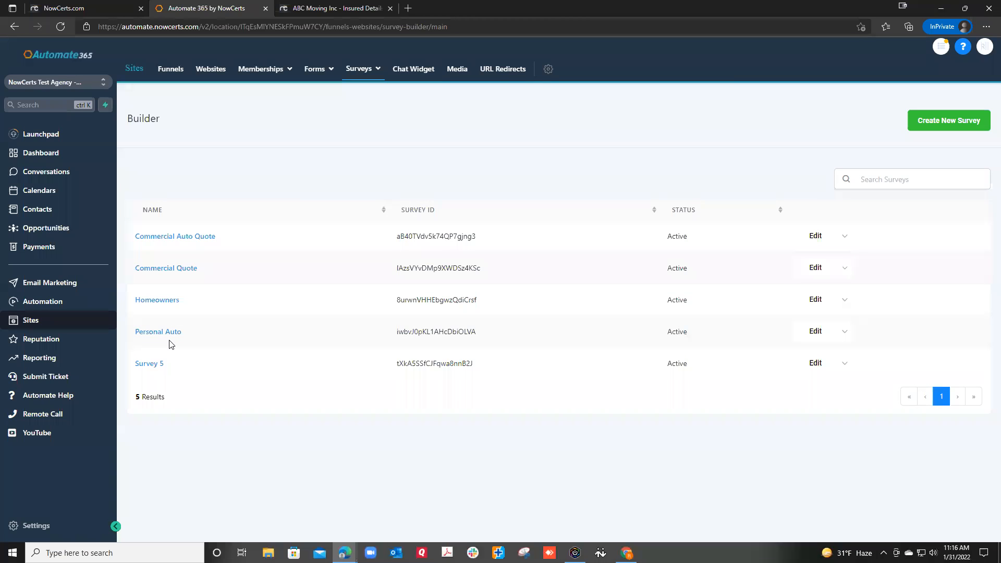
{"action": "mouse_move", "coordinate": [381, 75]}
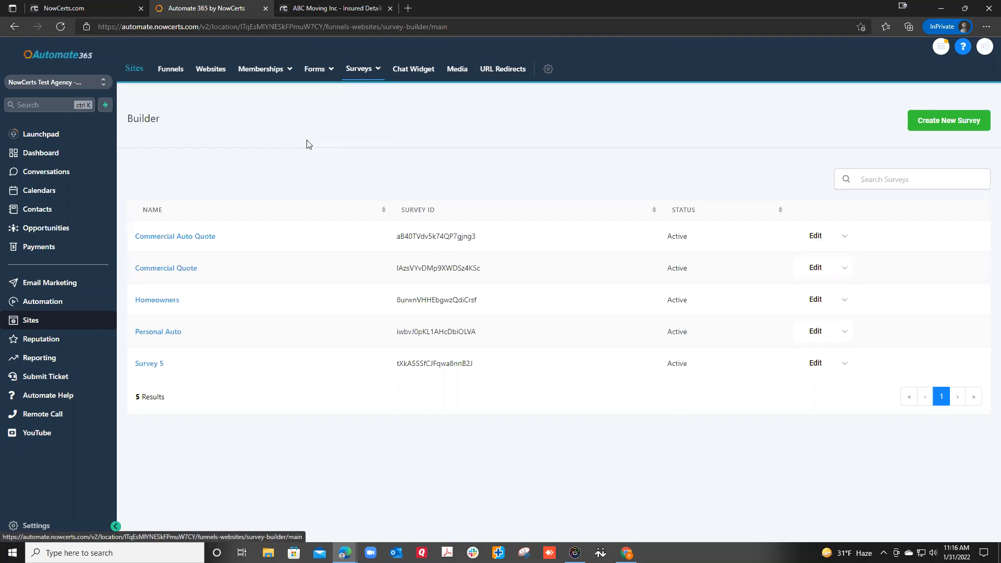
- Start a new website under Sites and open the website template library
{"action": "left_click", "coordinate": [207, 72]}
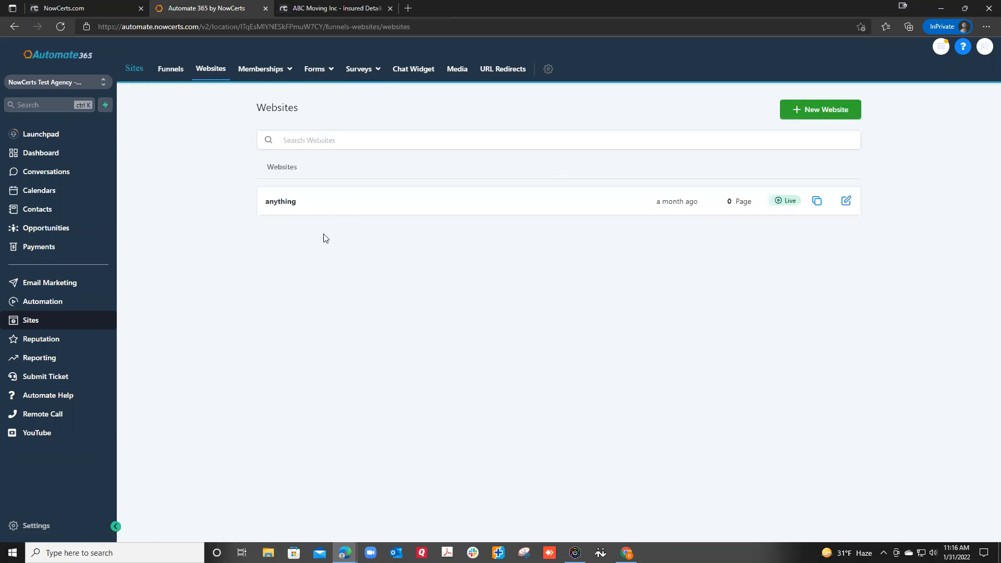
{"action": "left_click", "coordinate": [822, 111]}
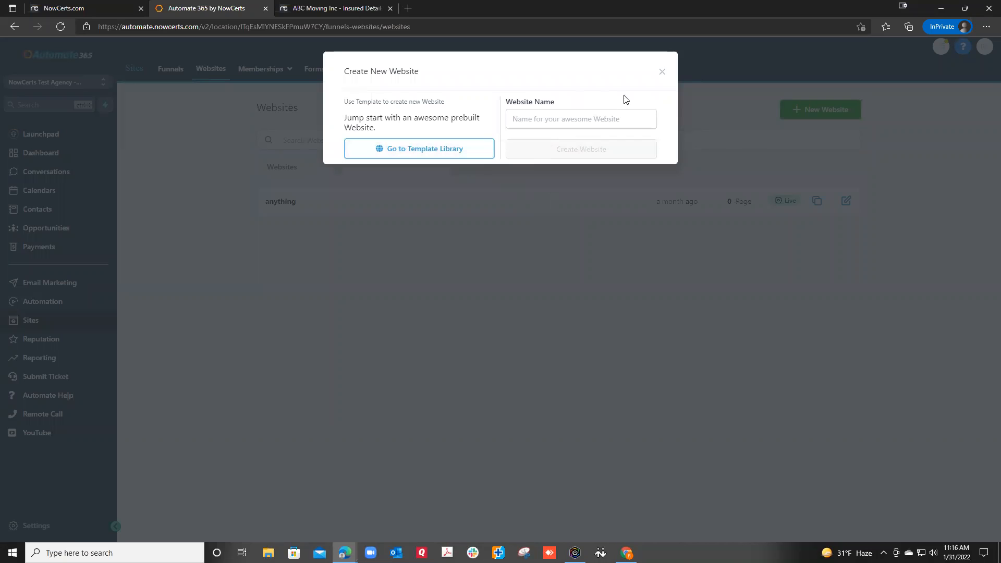
{"action": "left_click", "coordinate": [464, 151]}
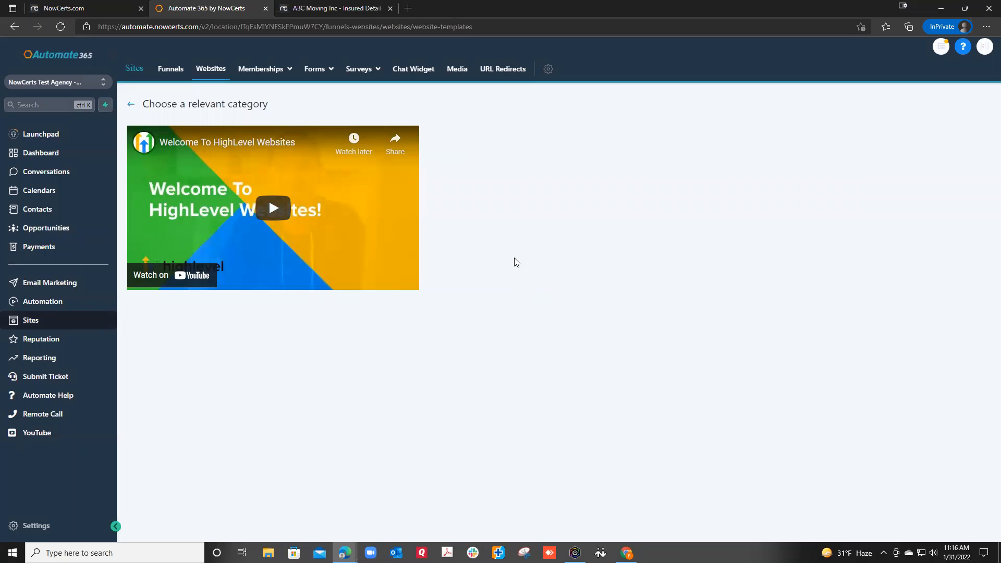
- Find the Insurance category and preview its Comersilo - Life Insurance website template
{"action": "scroll", "coordinate": [670, 273], "scroll_direction": "down", "scroll_amount": 4}
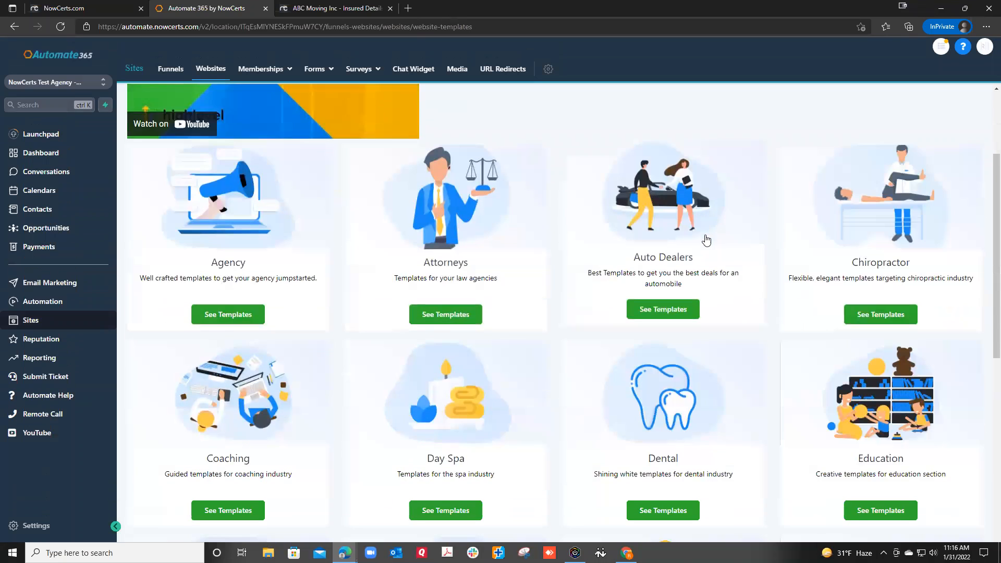
{"action": "scroll", "coordinate": [728, 270], "scroll_direction": "down", "scroll_amount": 2}
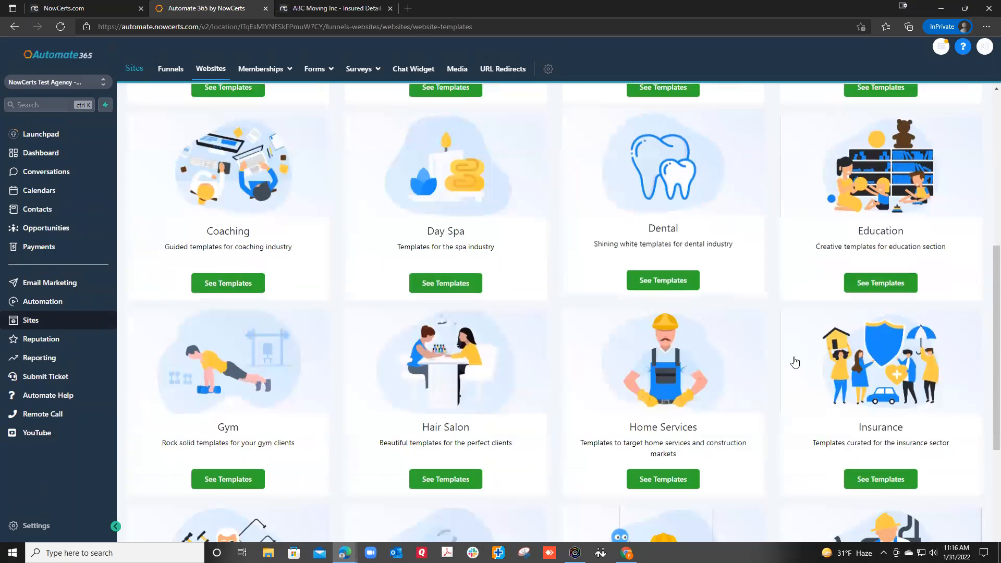
{"action": "left_click", "coordinate": [870, 476]}
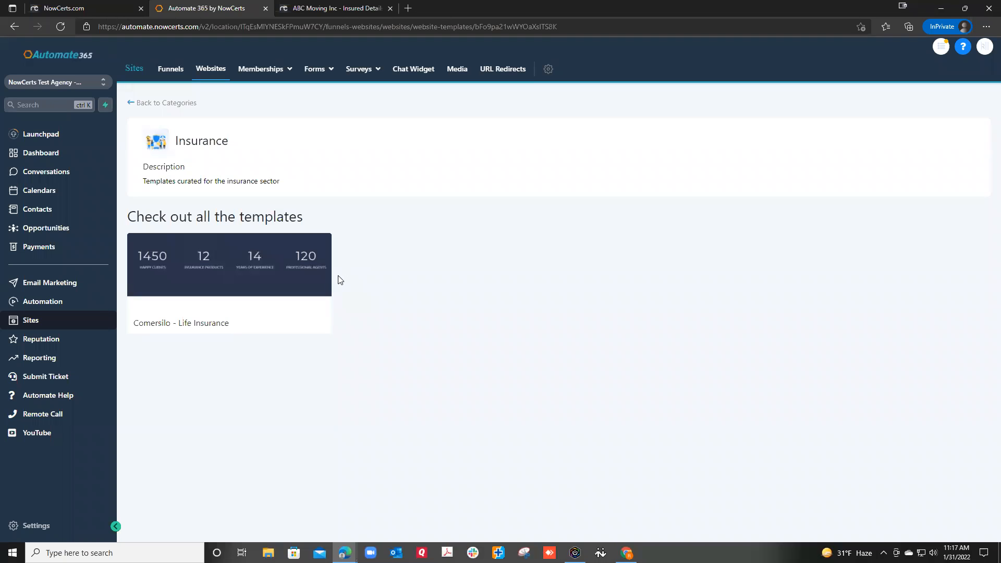
{"action": "left_click", "coordinate": [247, 277]}
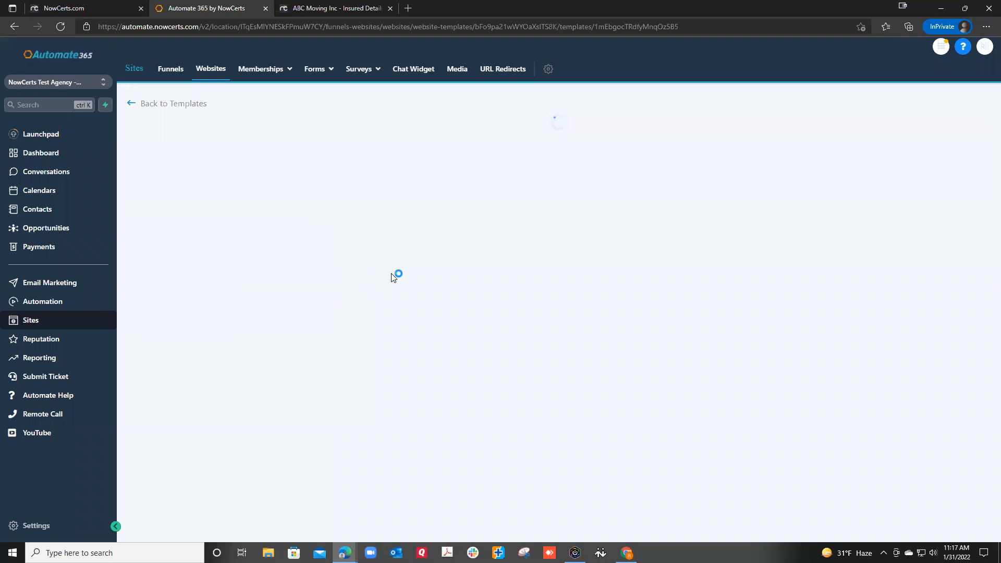
{"action": "scroll", "coordinate": [436, 252], "scroll_direction": "down", "scroll_amount": 4}
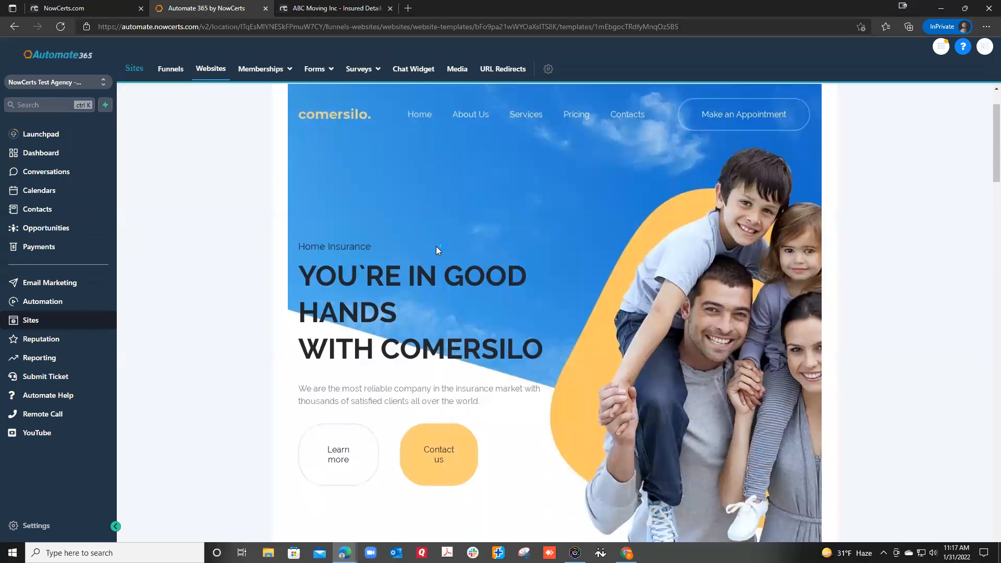
- Review the Comersilo - Life Insurance template preview from its header to the insurance services section
{"action": "scroll", "coordinate": [441, 307], "scroll_direction": "up", "scroll_amount": 3}
{"action": "scroll", "coordinate": [417, 219], "scroll_direction": "up", "scroll_amount": 1}
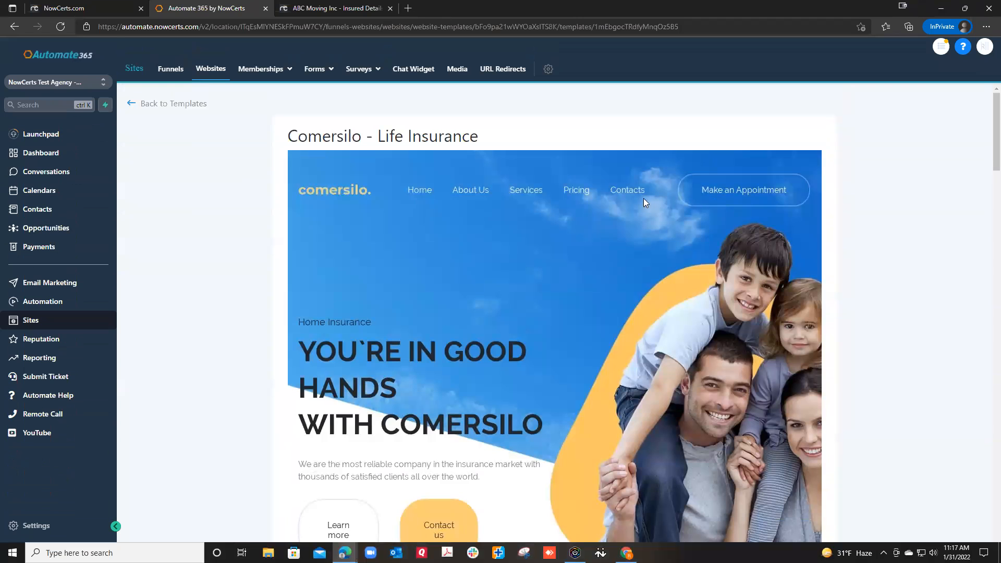
{"action": "scroll", "coordinate": [497, 270], "scroll_direction": "down", "scroll_amount": 15}
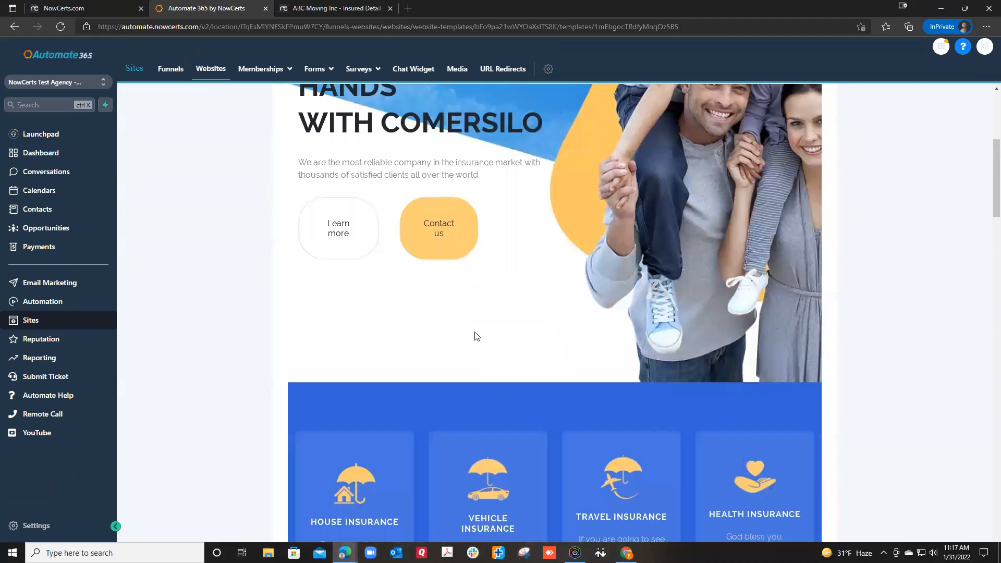
{"action": "scroll", "coordinate": [483, 373], "scroll_direction": "up", "scroll_amount": 8}
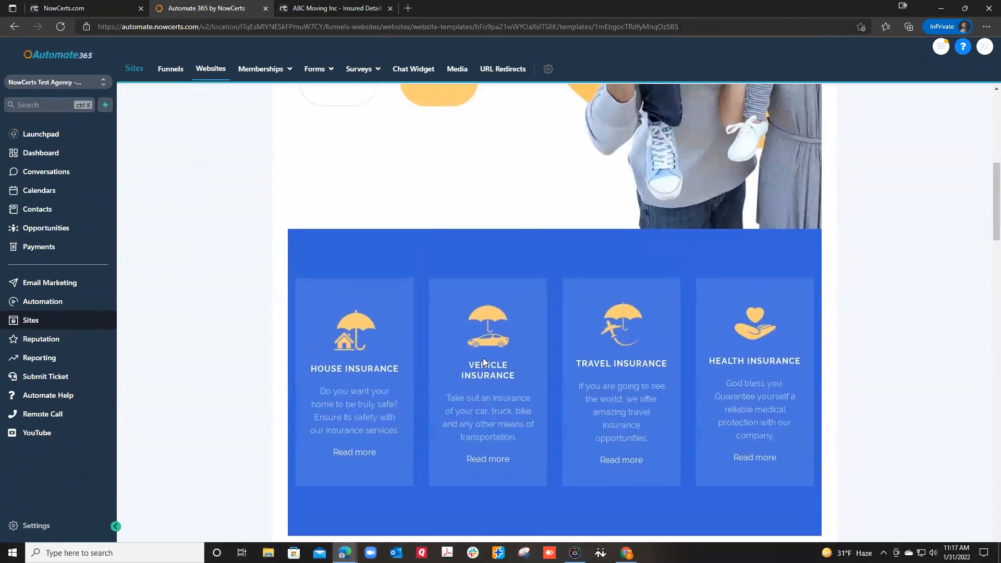
- Leave the template preview and create a blank website named Test Agency
{"action": "left_click", "coordinate": [206, 70]}
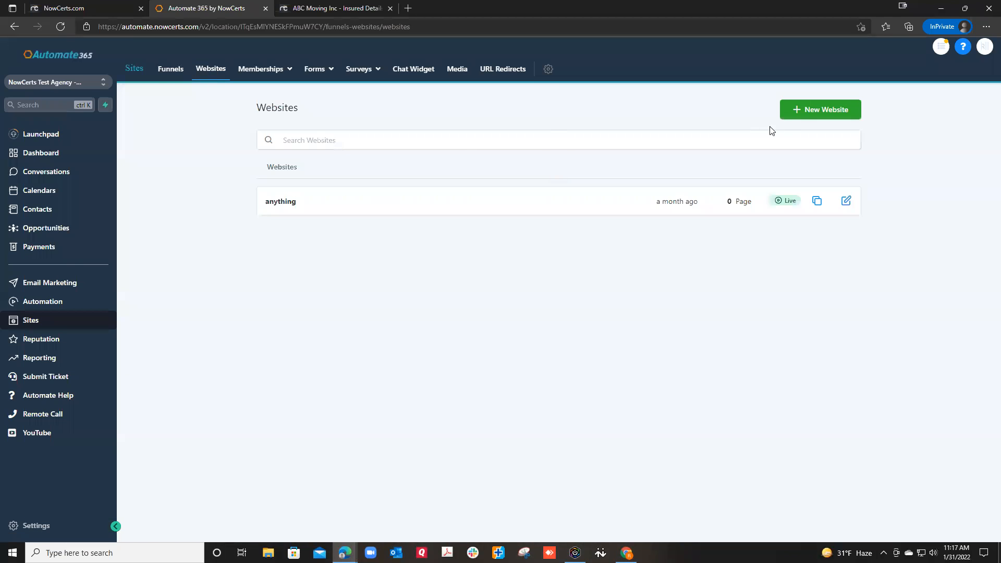
{"action": "left_click", "coordinate": [798, 112]}
{"action": "left_click", "coordinate": [545, 127]}
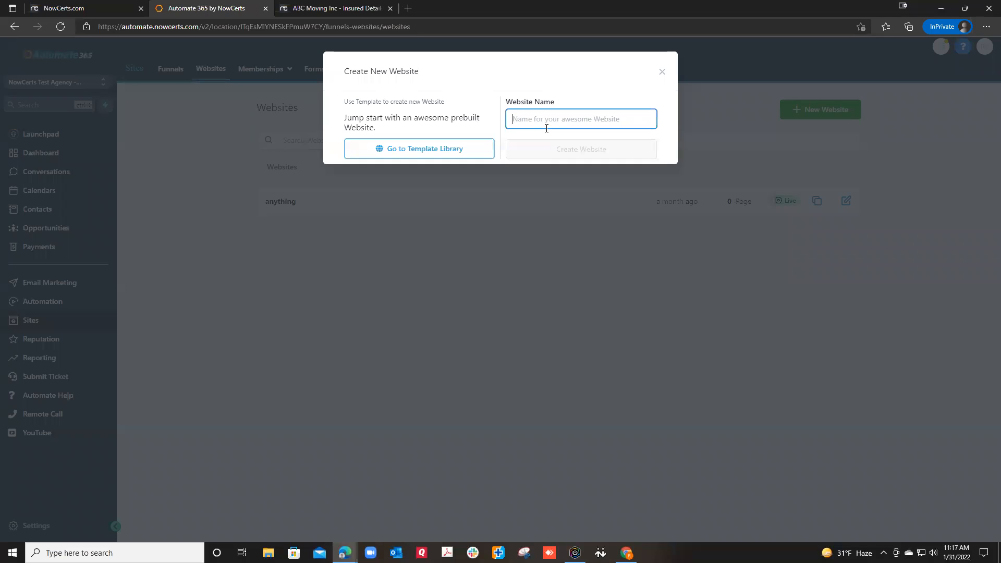
{"action": "type", "text": "T"}
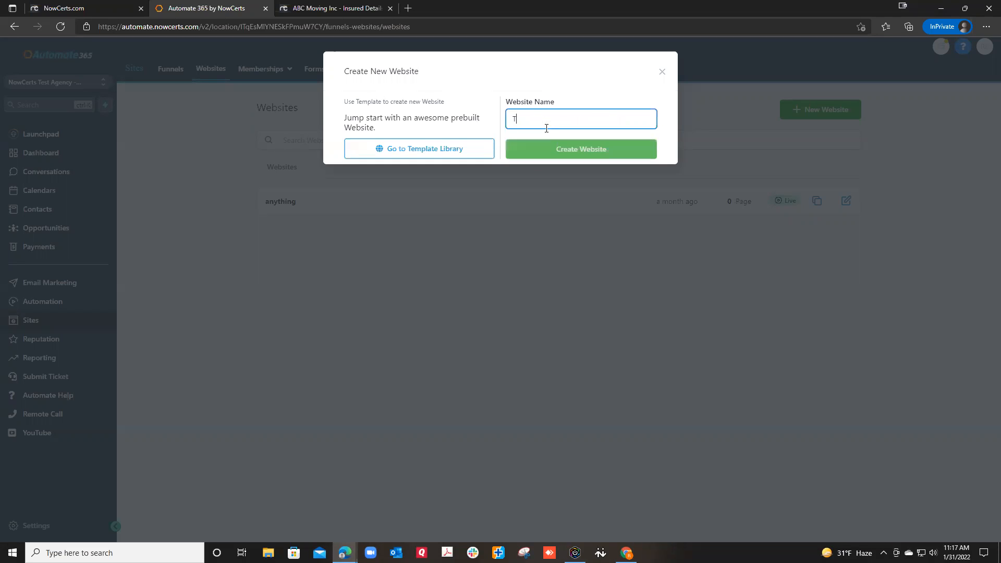
{"action": "type", "text": "est Ag"}
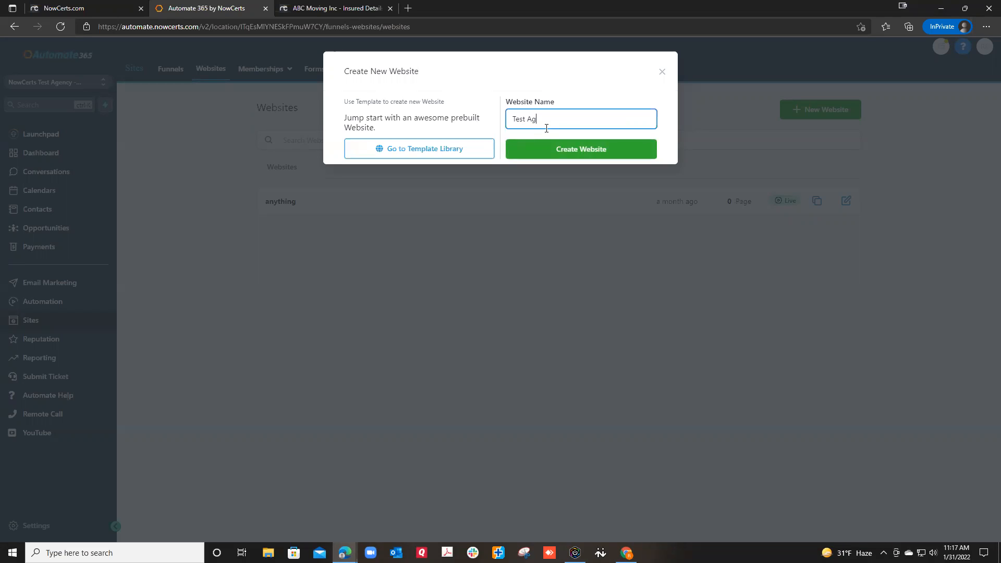
{"action": "type", "text": "ency"}
{"action": "left_click", "coordinate": [599, 152]}
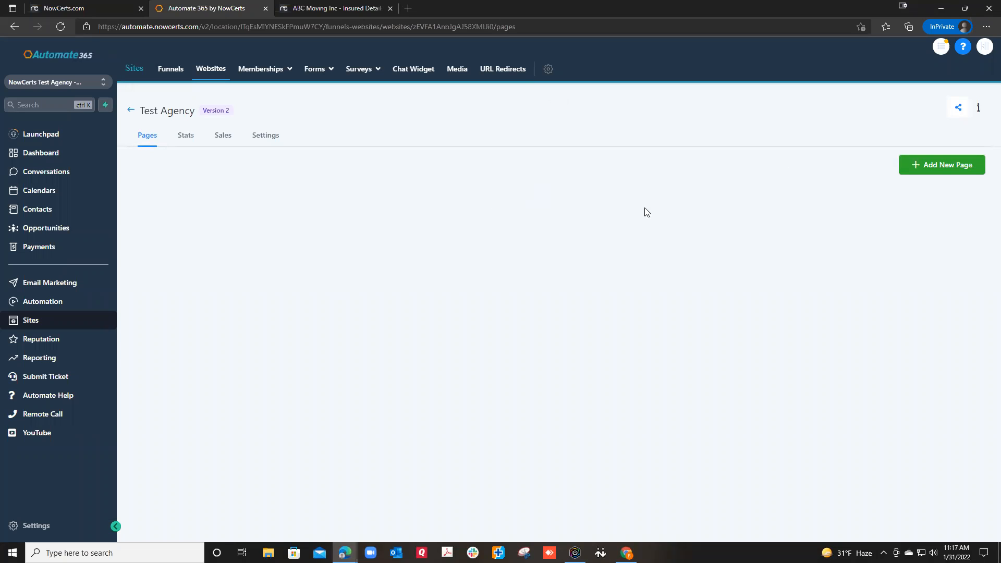
- Add a page named Home with the path home to the Test Agency website
{"action": "left_click", "coordinate": [938, 166]}
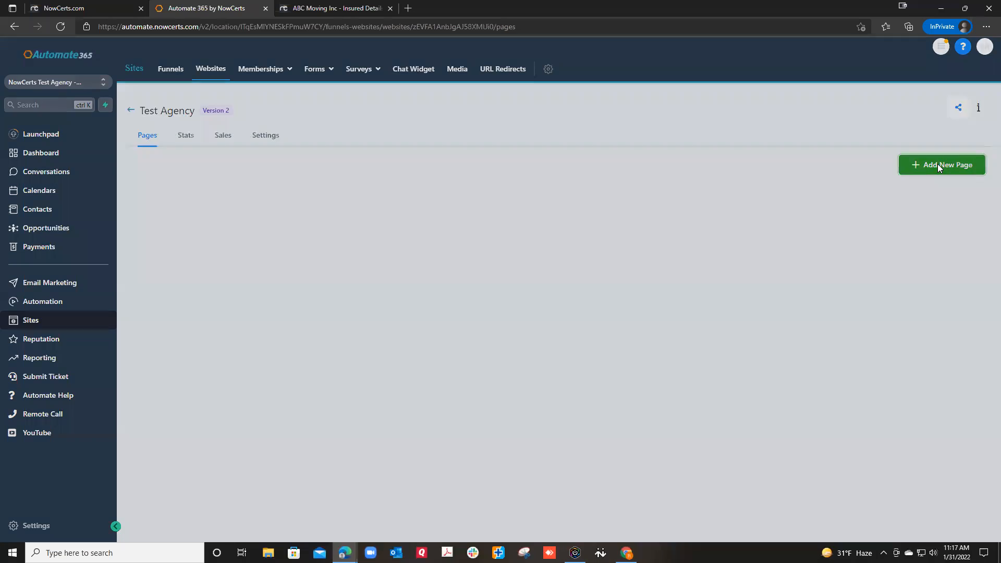
{"action": "left_click", "coordinate": [385, 121]}
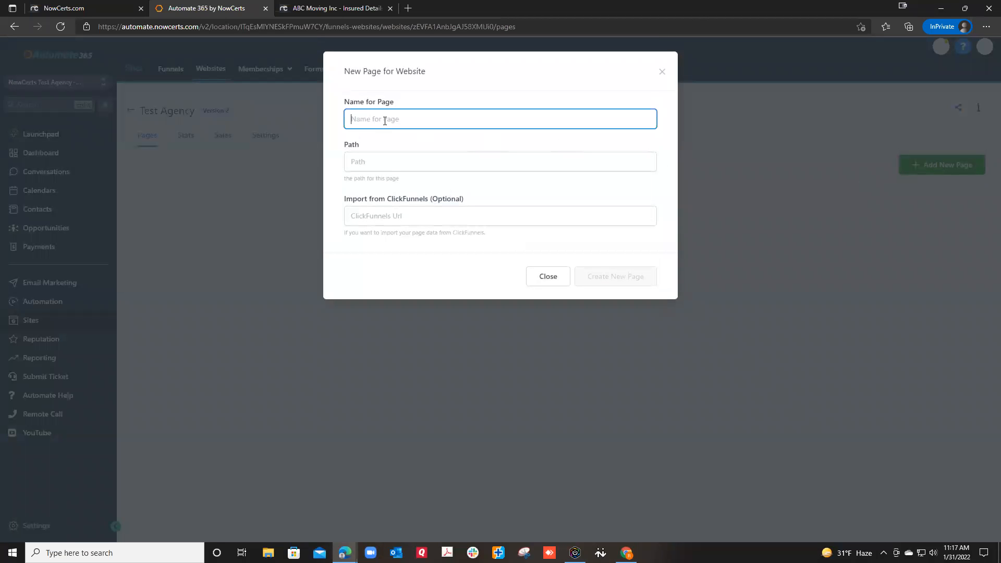
{"action": "type", "text": "Home"}
{"action": "left_click", "coordinate": [400, 170]}
{"action": "type", "text": "home"}
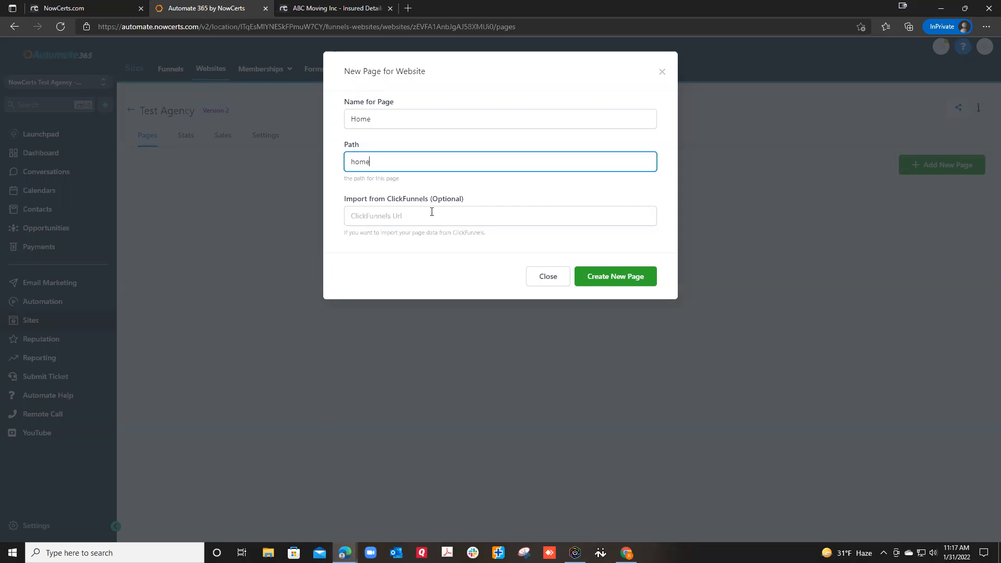
{"action": "left_click", "coordinate": [605, 282]}
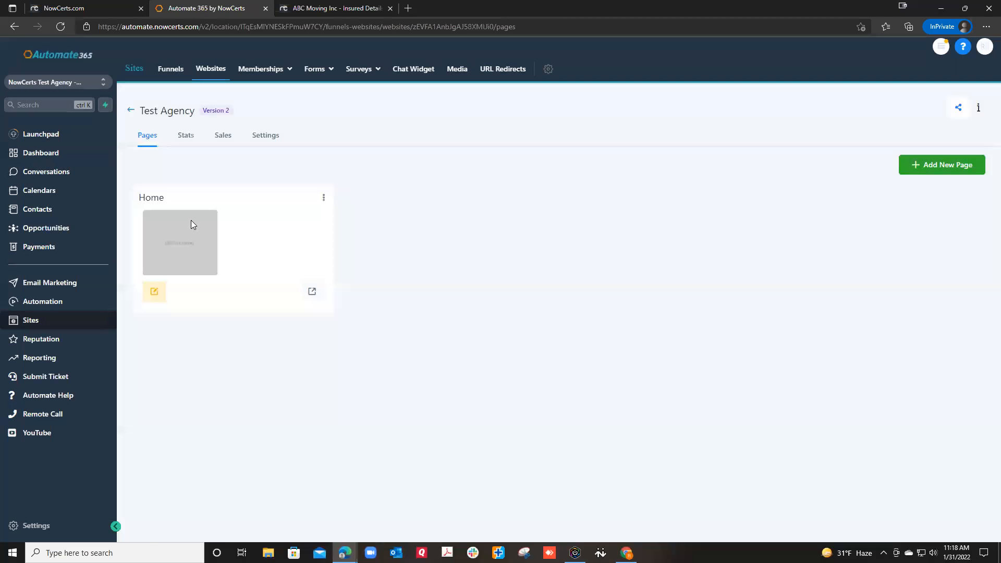
- Open the Home page for editing and add a full-width section containing a one-column row
{"action": "left_click", "coordinate": [152, 295]}
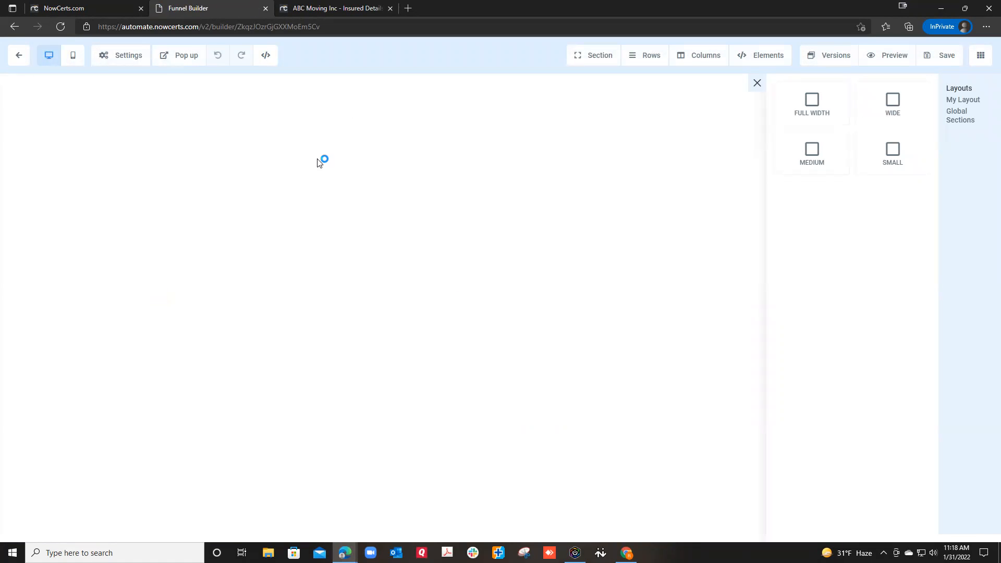
{"action": "left_click", "coordinate": [815, 111]}
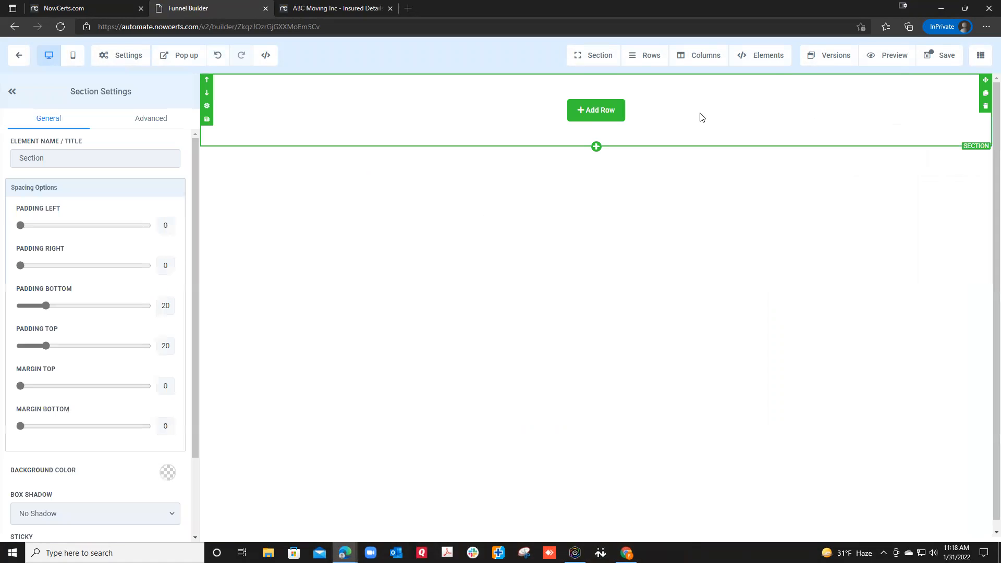
{"action": "left_click", "coordinate": [596, 111]}
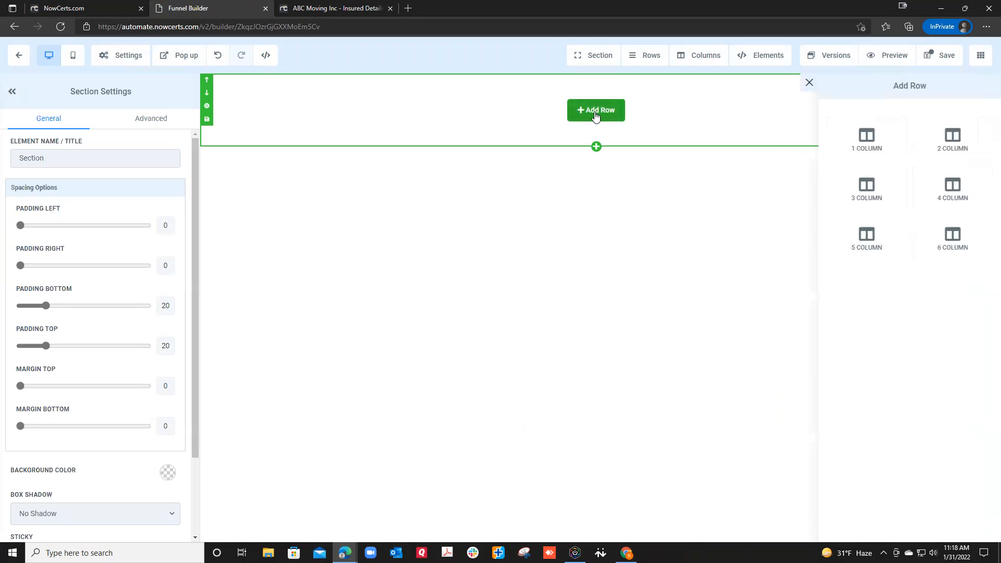
{"action": "left_click", "coordinate": [867, 142]}
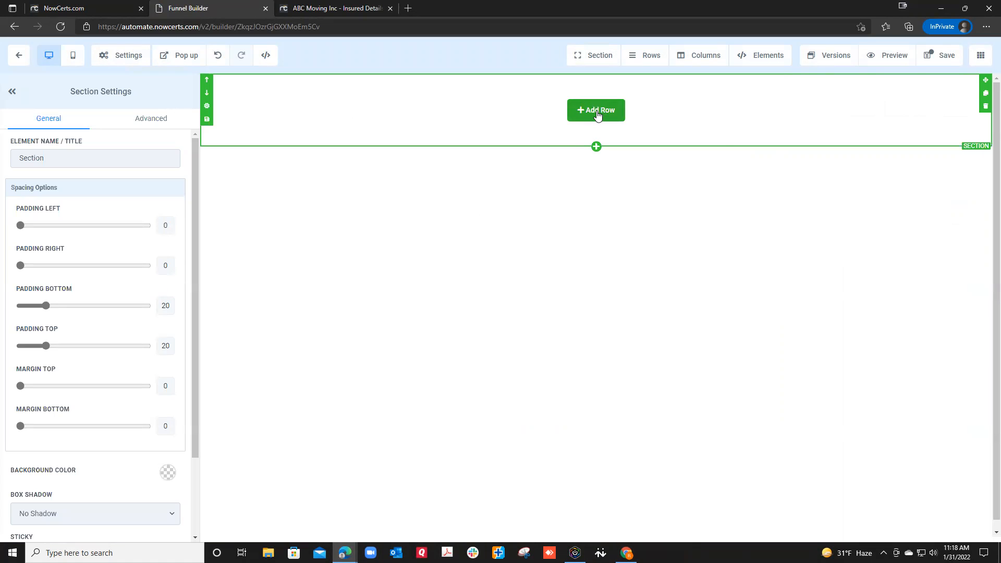
{"action": "left_click", "coordinate": [598, 113]}
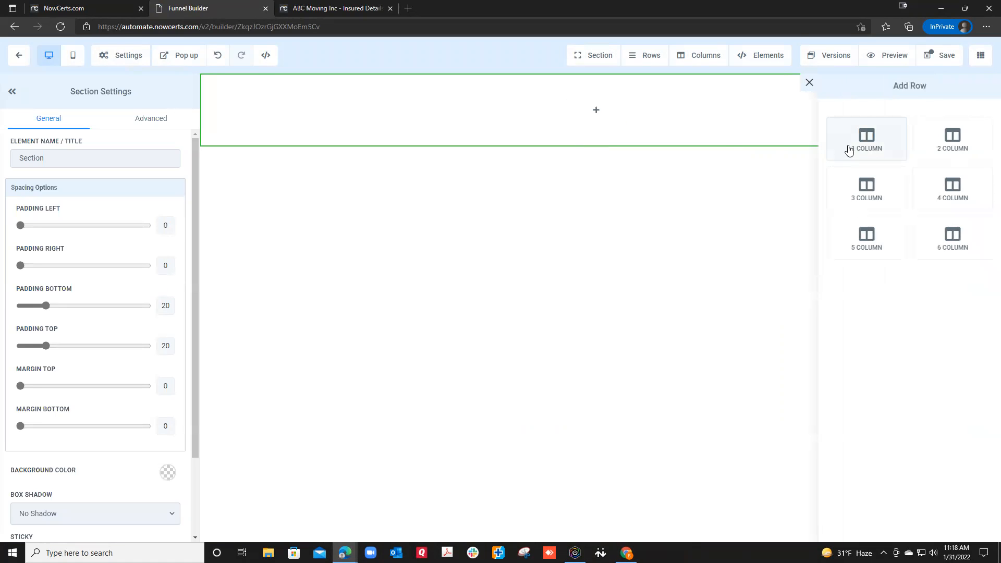
{"action": "left_click", "coordinate": [850, 150]}
- Look through the available page elements and add a Navigation Menu to the row's column
{"action": "left_click", "coordinate": [596, 125]}
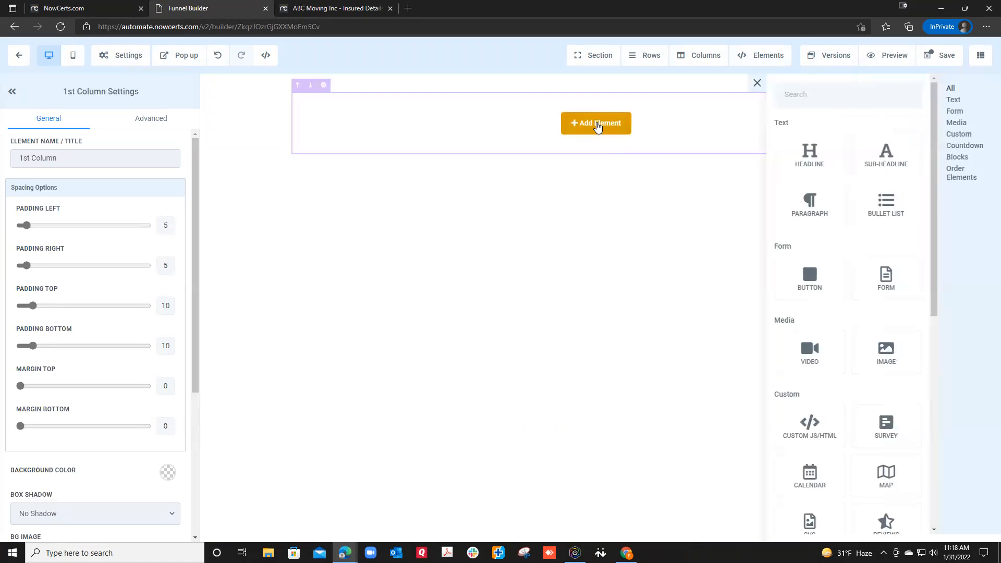
{"action": "scroll", "coordinate": [834, 219], "scroll_direction": "down", "scroll_amount": 5}
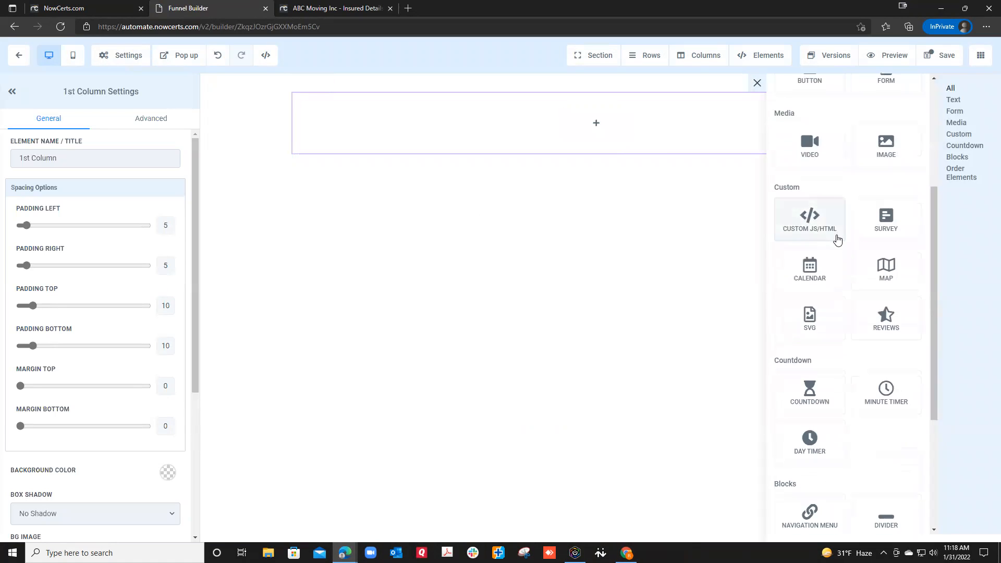
{"action": "scroll", "coordinate": [837, 247], "scroll_direction": "down", "scroll_amount": 3}
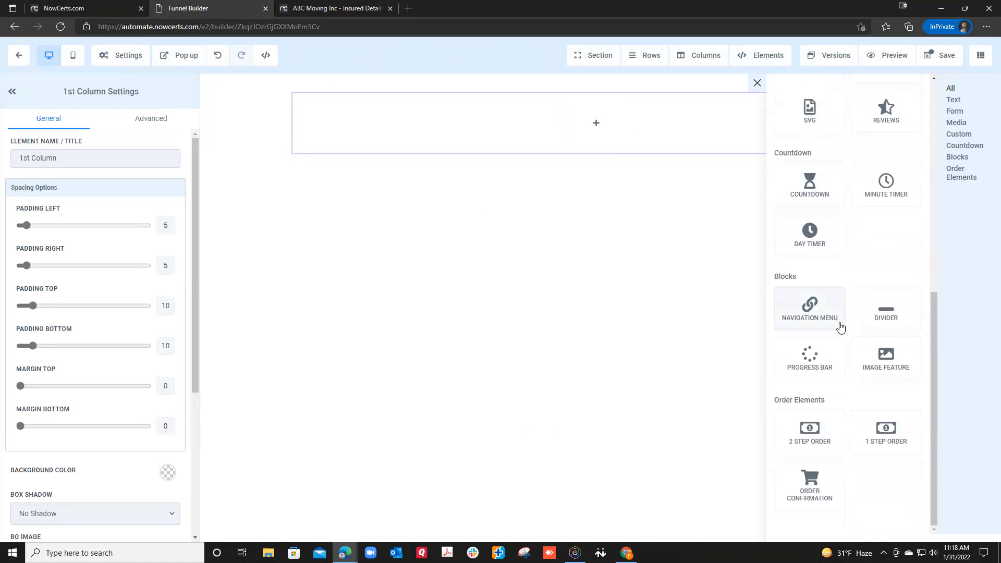
{"action": "scroll", "coordinate": [828, 395], "scroll_direction": "up", "scroll_amount": 6}
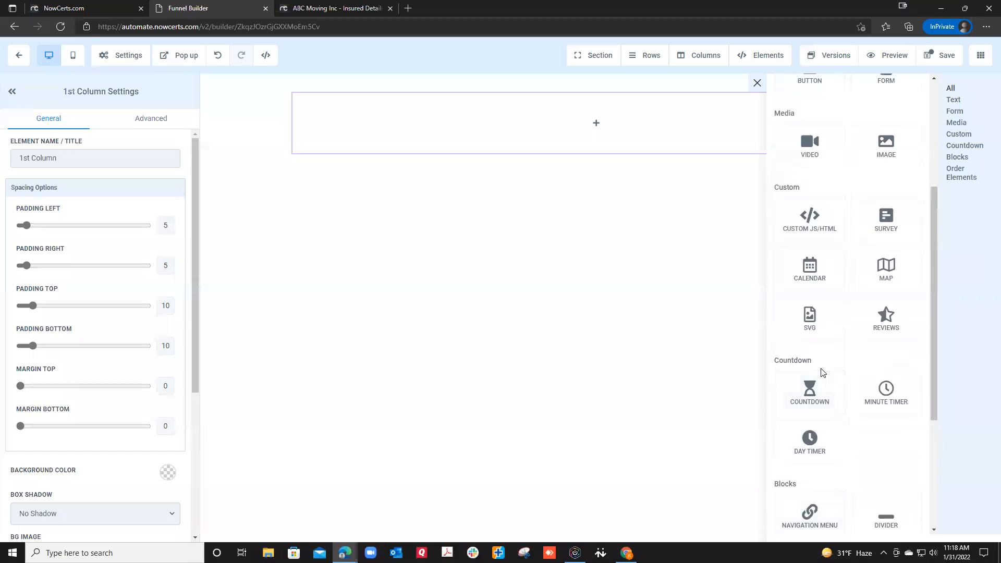
{"action": "scroll", "coordinate": [832, 324], "scroll_direction": "up", "scroll_amount": 2}
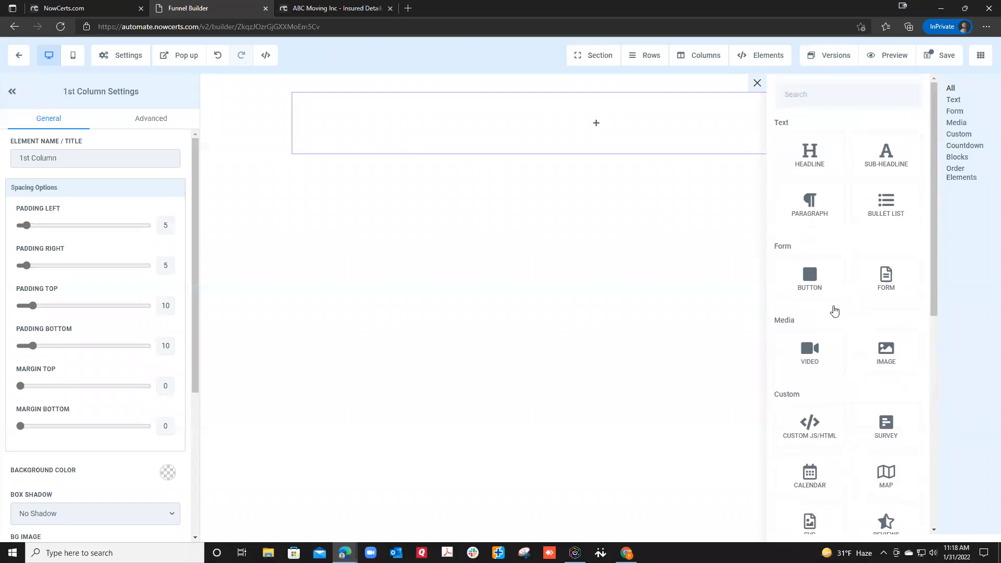
{"action": "scroll", "coordinate": [837, 276], "scroll_direction": "down", "scroll_amount": 4}
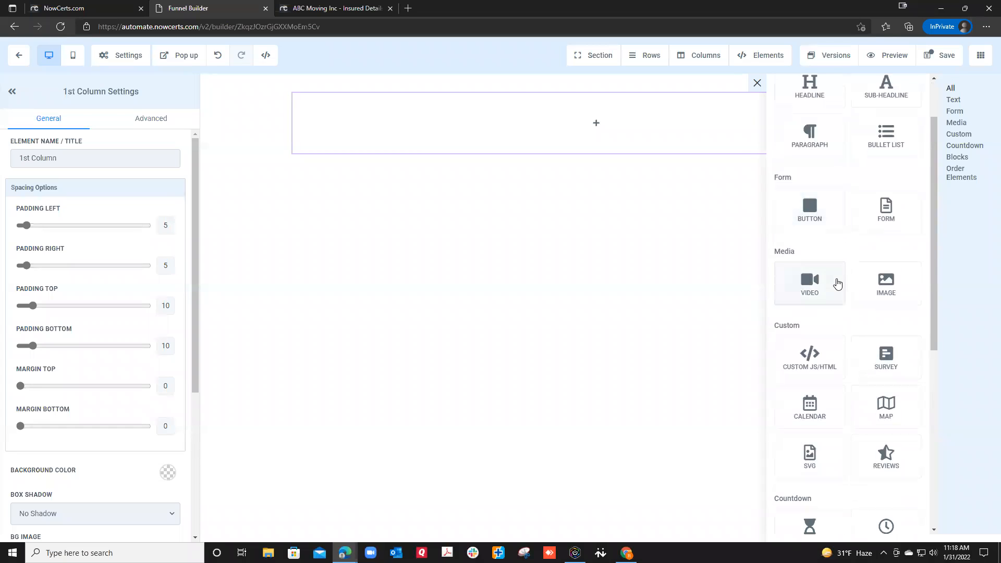
{"action": "scroll", "coordinate": [834, 285], "scroll_direction": "down", "scroll_amount": 1}
{"action": "scroll", "coordinate": [830, 346], "scroll_direction": "down", "scroll_amount": 3}
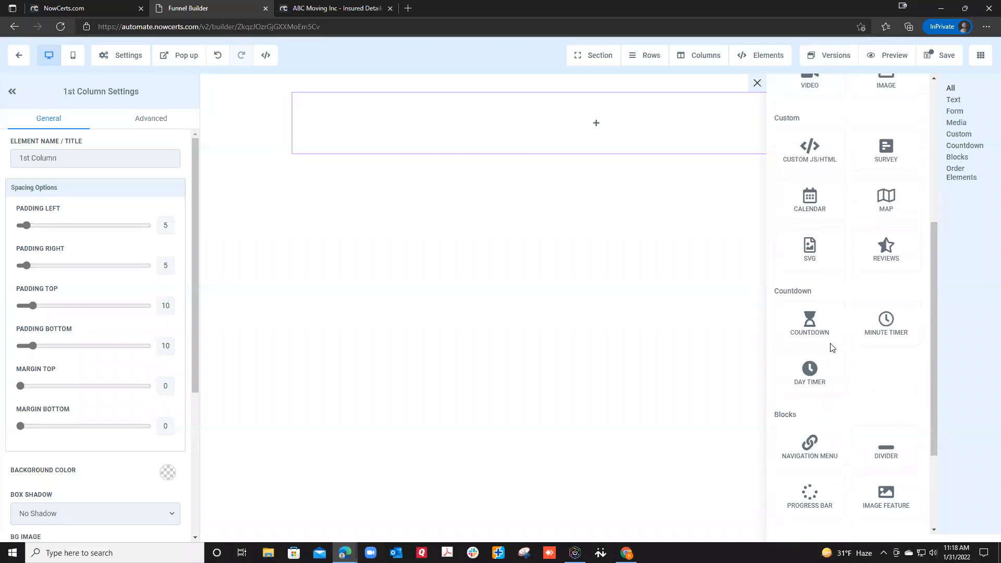
{"action": "scroll", "coordinate": [836, 370], "scroll_direction": "down", "scroll_amount": 1}
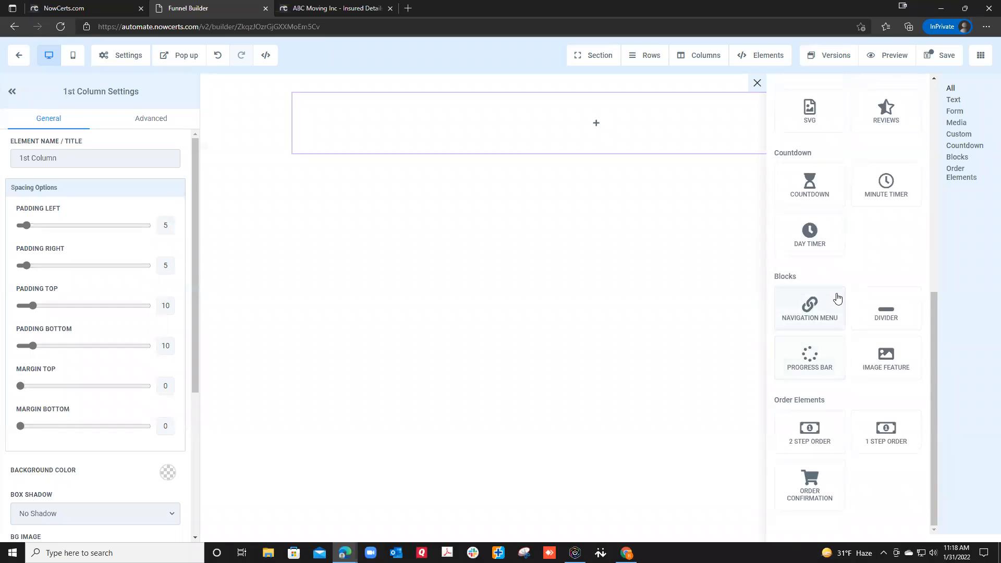
{"action": "left_click", "coordinate": [813, 311]}
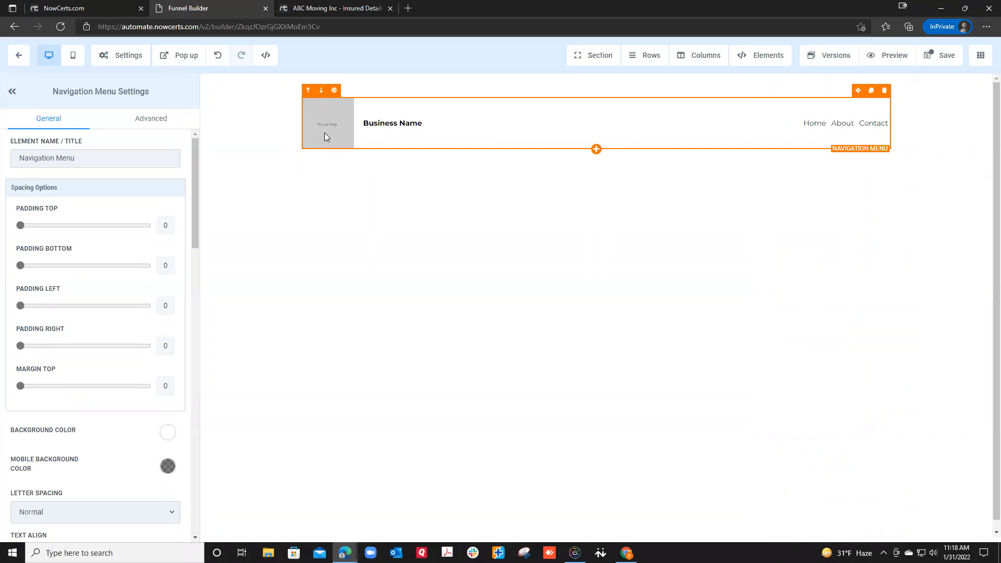
- Open the file picker for uploading a brand logo image to the navigation menu
{"action": "left_click", "coordinate": [397, 126]}
{"action": "scroll", "coordinate": [96, 392], "scroll_direction": "down", "scroll_amount": 10}
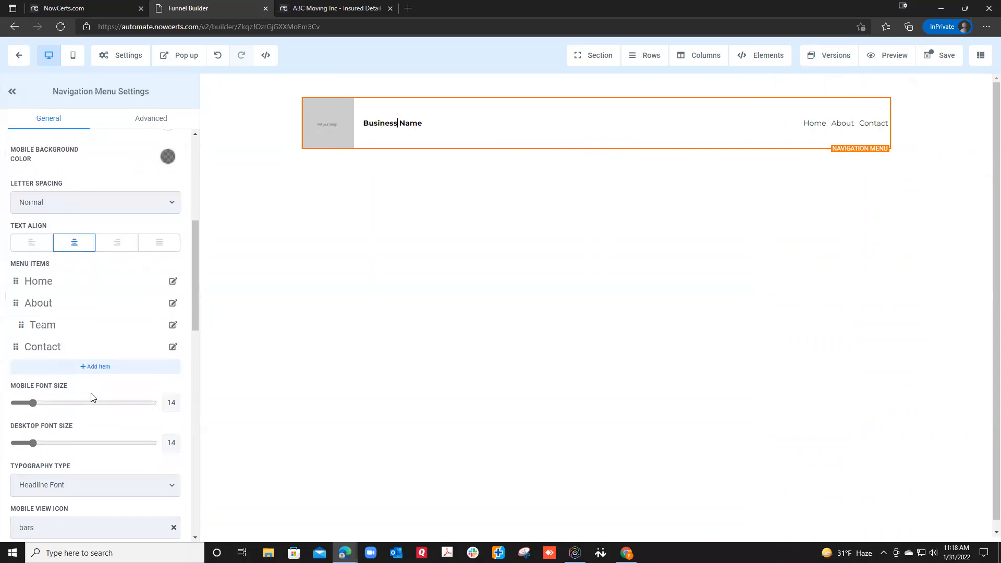
{"action": "scroll", "coordinate": [79, 422], "scroll_direction": "down", "scroll_amount": 1}
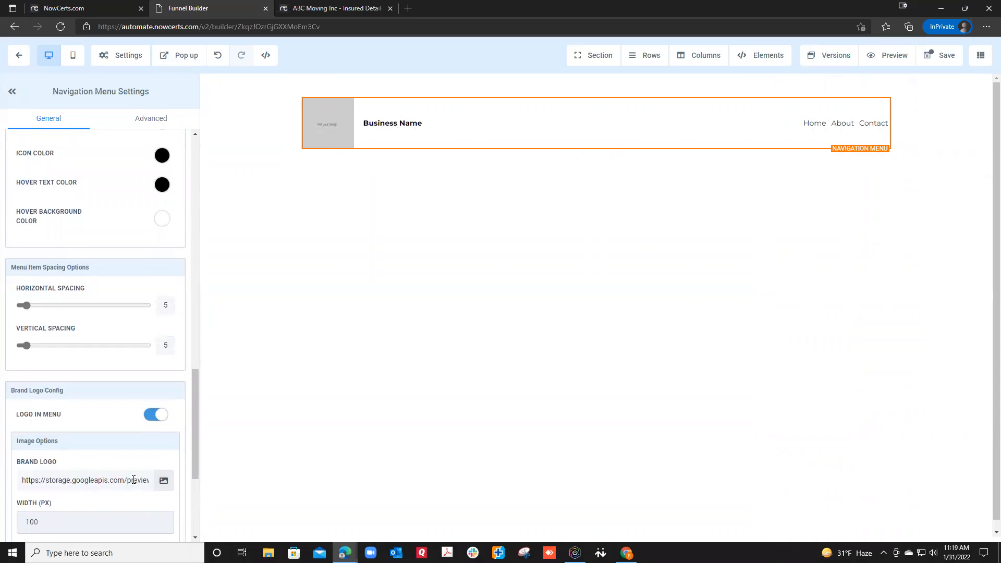
{"action": "scroll", "coordinate": [140, 476], "scroll_direction": "down", "scroll_amount": 2}
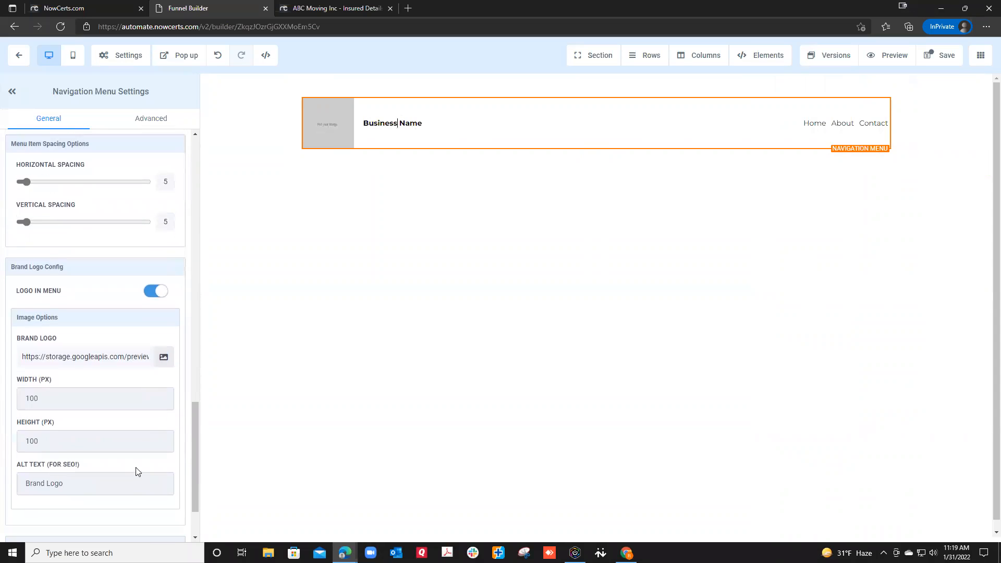
{"action": "left_click", "coordinate": [161, 364]}
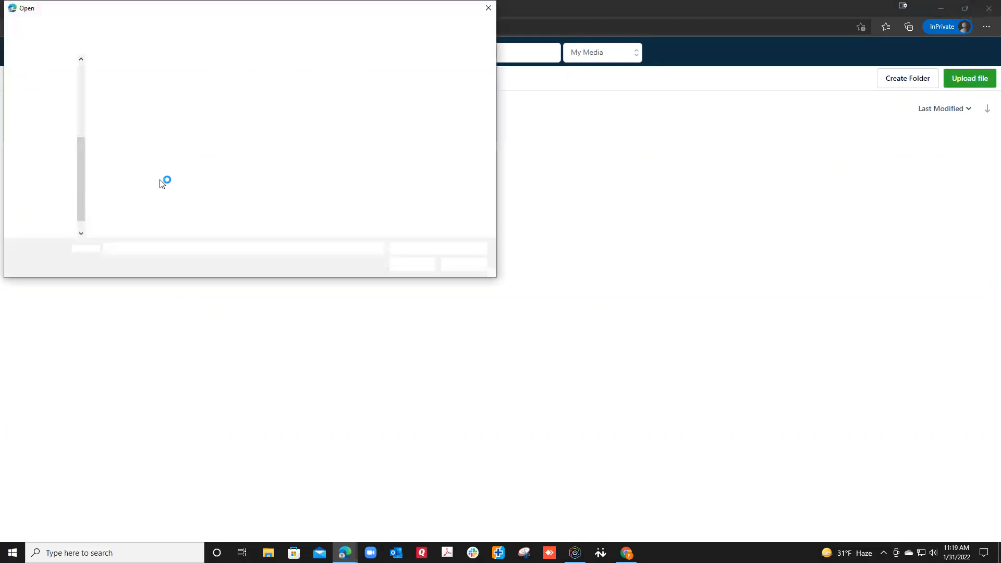
- Search the New Volume (F:) drive and the Desktop's Automate and Nowcerts Automate Info folders for a logo image
{"action": "scroll", "coordinate": [45, 141], "scroll_direction": "up", "scroll_amount": 3}
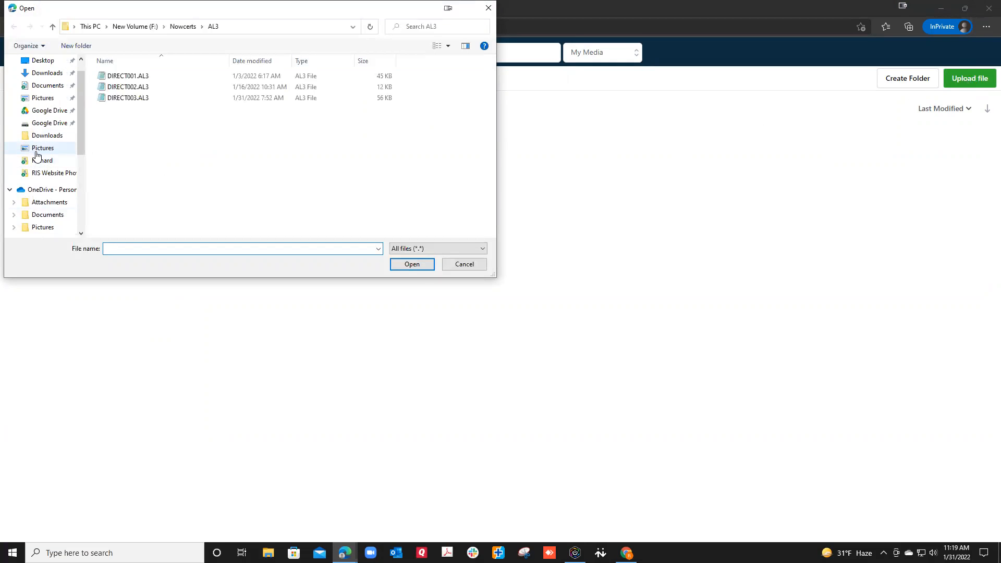
{"action": "scroll", "coordinate": [49, 165], "scroll_direction": "up", "scroll_amount": 1}
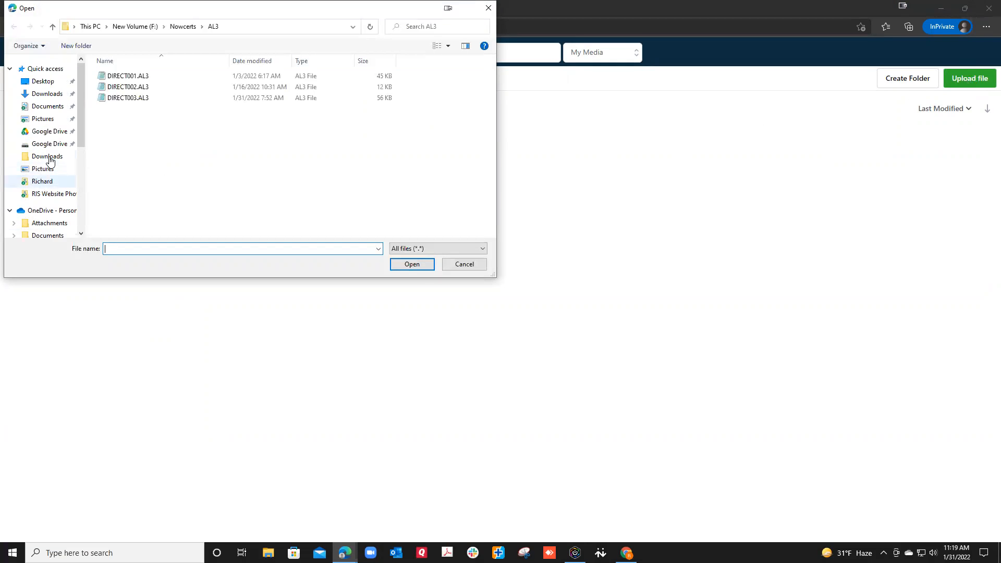
{"action": "scroll", "coordinate": [50, 157], "scroll_direction": "down", "scroll_amount": 4}
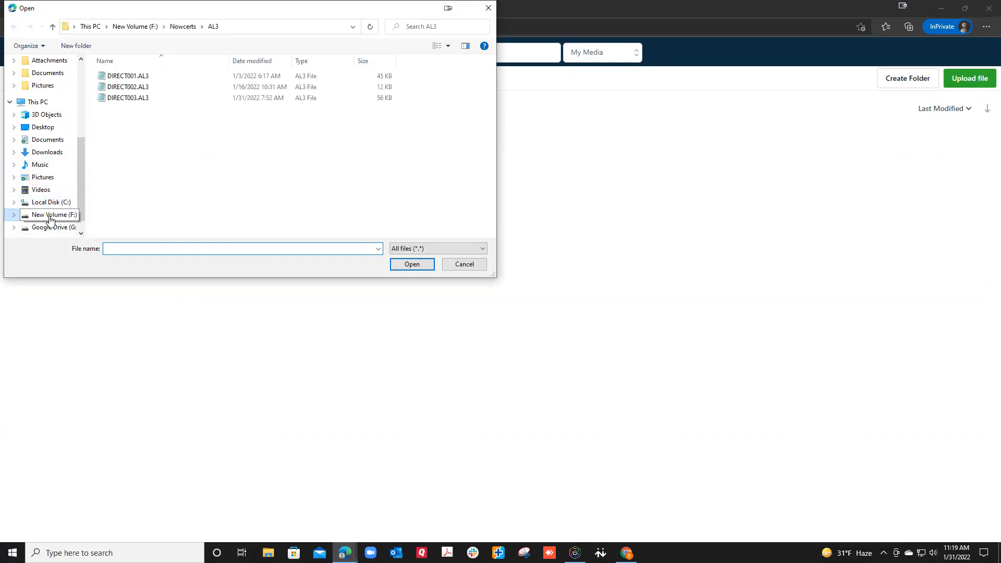
{"action": "left_click", "coordinate": [49, 215]}
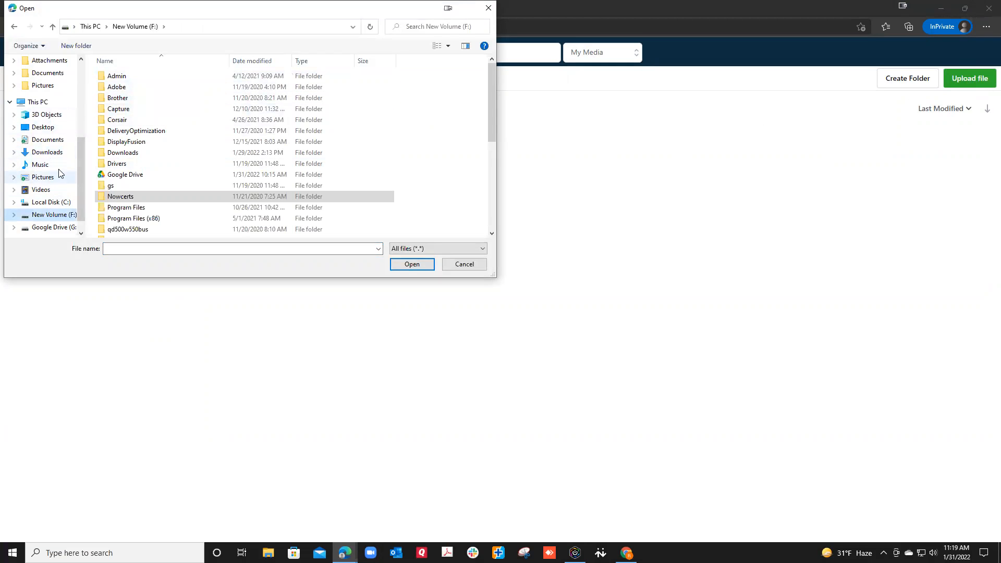
{"action": "left_click", "coordinate": [45, 132]}
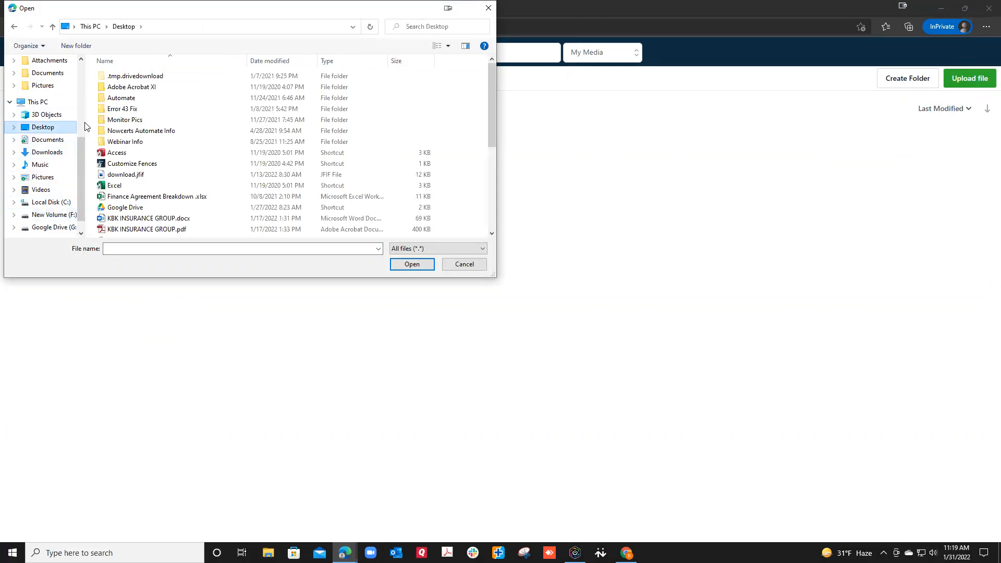
{"action": "left_click", "coordinate": [120, 102]}
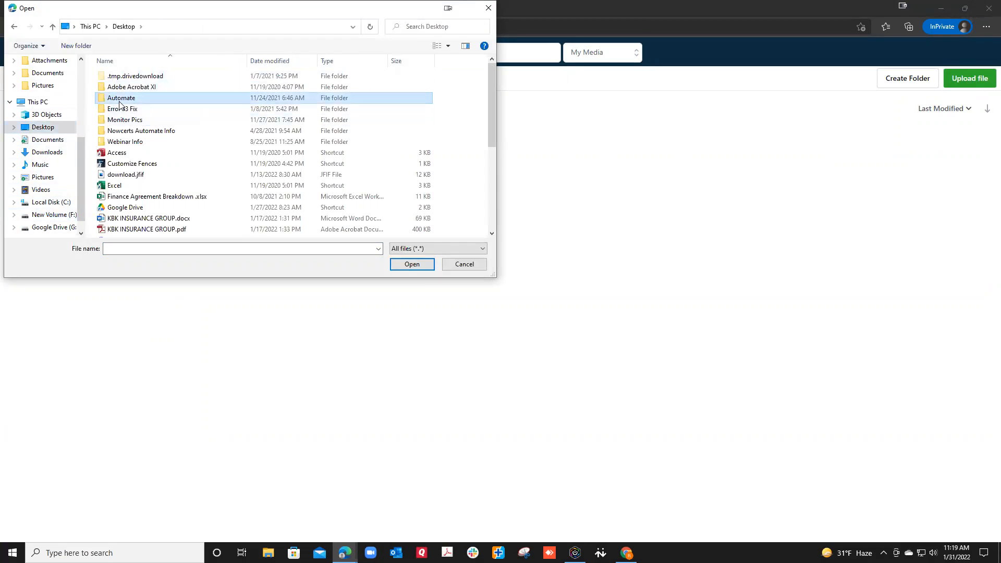
{"action": "double_click", "coordinate": [119, 102]}
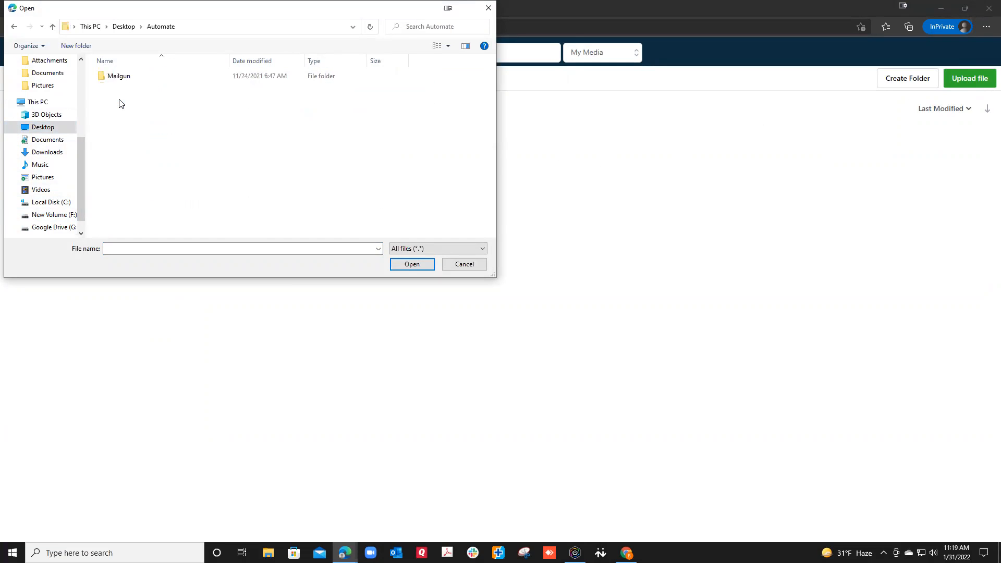
{"action": "left_click", "coordinate": [12, 27]}
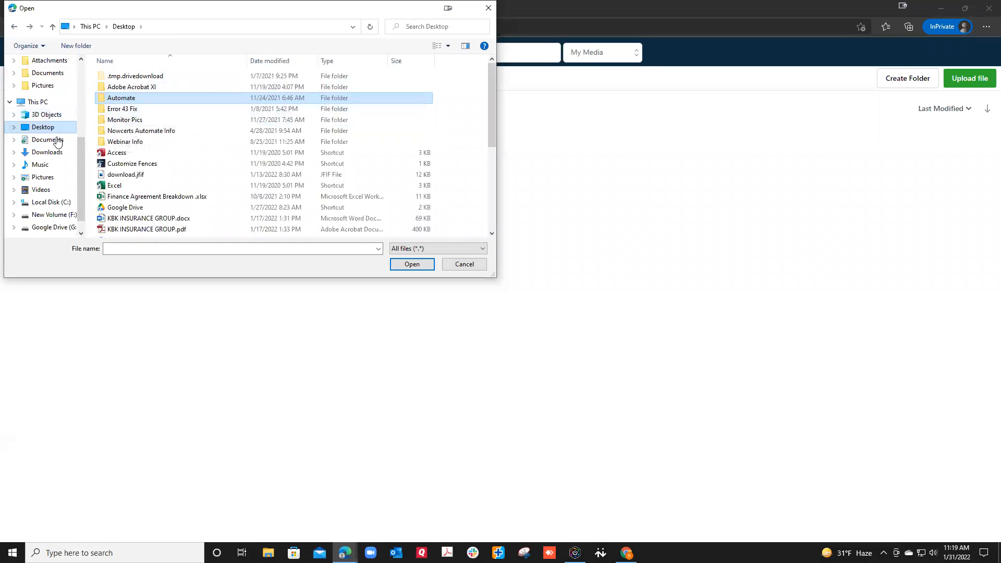
{"action": "double_click", "coordinate": [119, 131]}
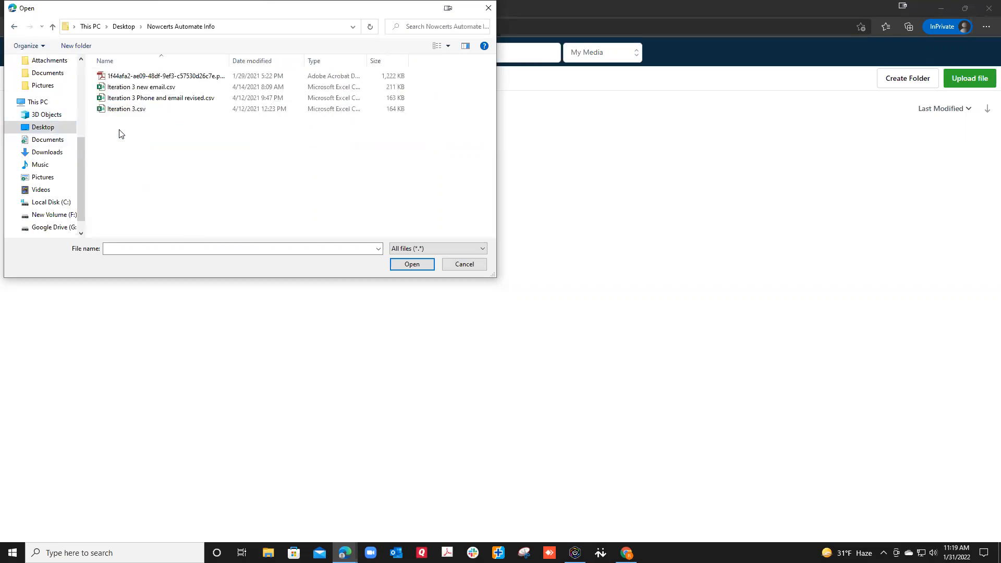
{"action": "left_click", "coordinate": [15, 26]}
- Upload Copy of logo4778764_lg.jpg from the RIS Website Photos folder and use it as the navigation menu's brand logo
{"action": "scroll", "coordinate": [47, 157], "scroll_direction": "up", "scroll_amount": 3}
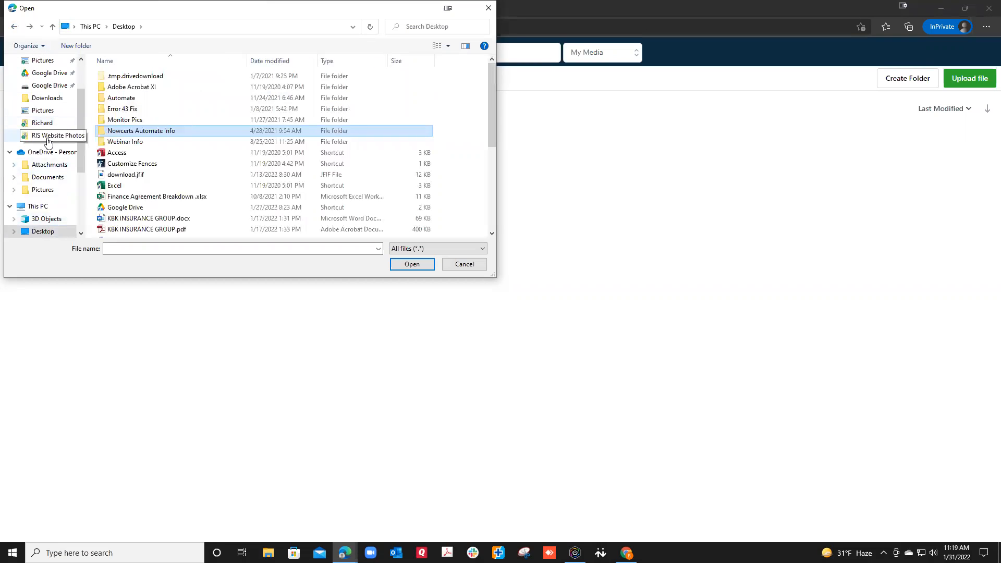
{"action": "left_click", "coordinate": [47, 137]}
{"action": "left_click", "coordinate": [146, 138]}
{"action": "left_click", "coordinate": [411, 264]}
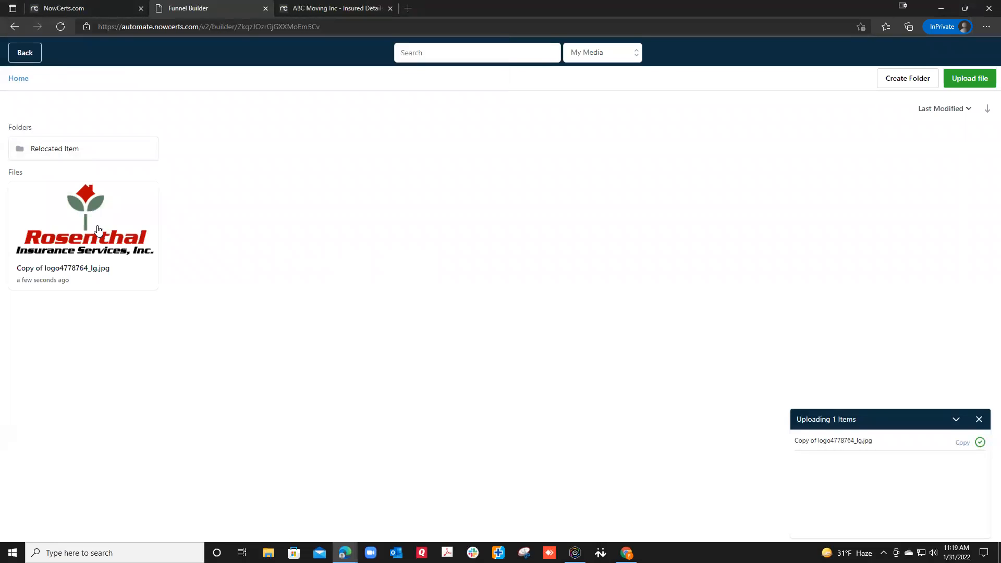
{"action": "left_click", "coordinate": [98, 229]}
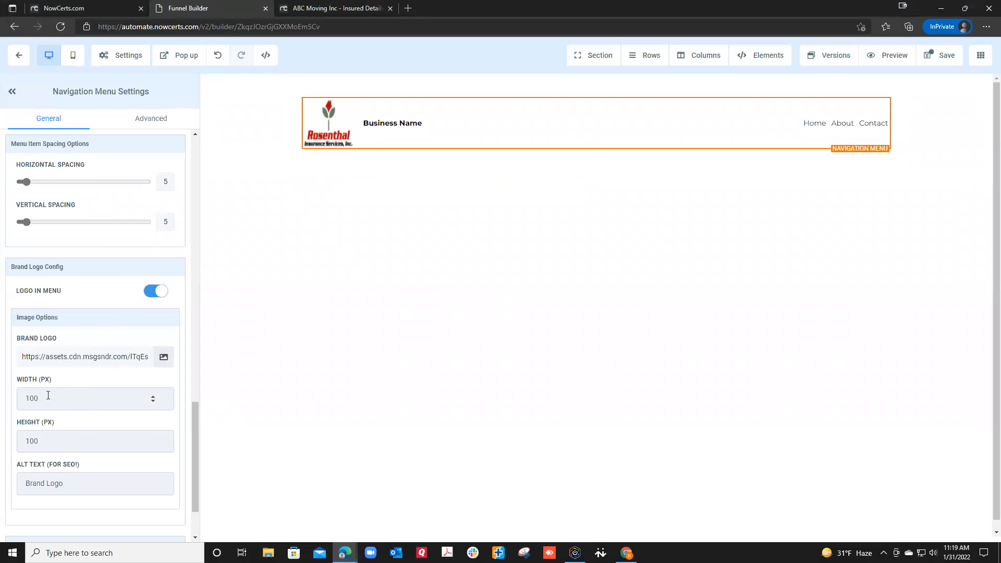
- Set the brand logo's width to 117 px
{"action": "left_click", "coordinate": [153, 397]}
{"action": "left_click", "coordinate": [153, 397]}
{"action": "left_click", "coordinate": [153, 396]}
{"action": "left_click", "coordinate": [153, 397]}
{"action": "left_click", "coordinate": [152, 396]}
{"action": "left_click", "coordinate": [153, 397]}
{"action": "left_click", "coordinate": [153, 396]}
{"action": "left_click", "coordinate": [153, 397]}
{"action": "left_click", "coordinate": [153, 396]}
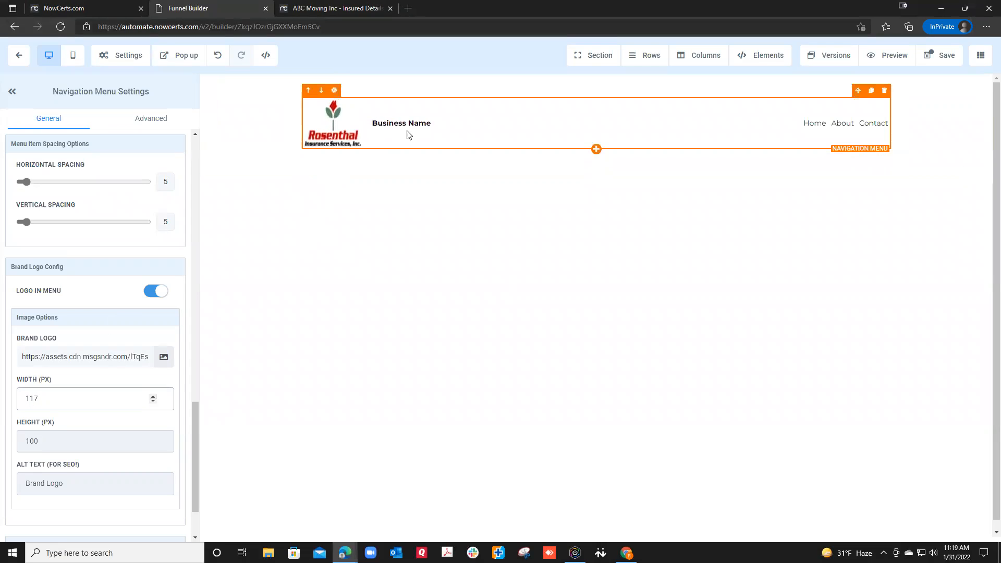
- Review the navigation menu's items, then save the Home page and return to the Test Agency page list
{"action": "scroll", "coordinate": [100, 297], "scroll_direction": "up", "scroll_amount": 10}
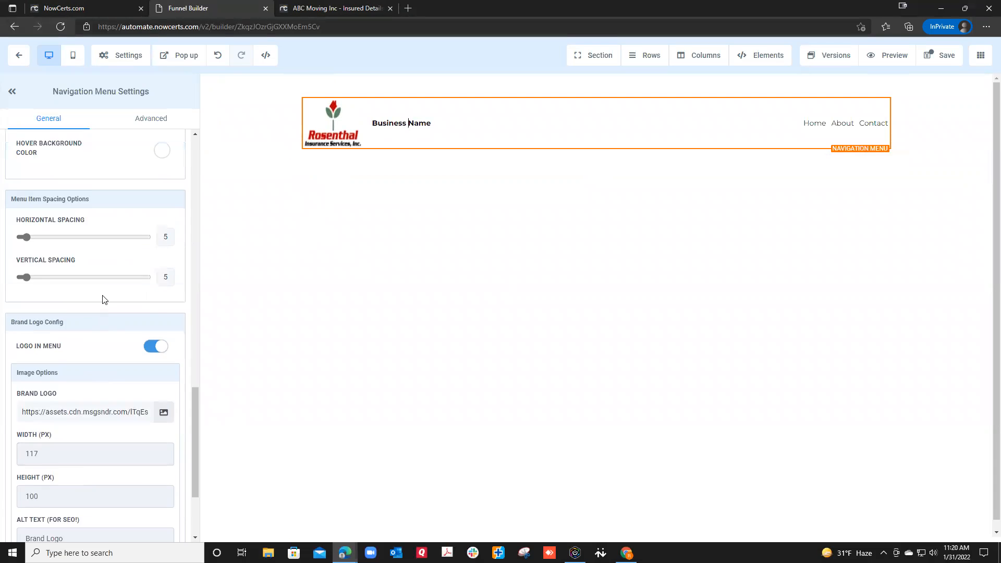
{"action": "scroll", "coordinate": [102, 229], "scroll_direction": "up", "scroll_amount": 7}
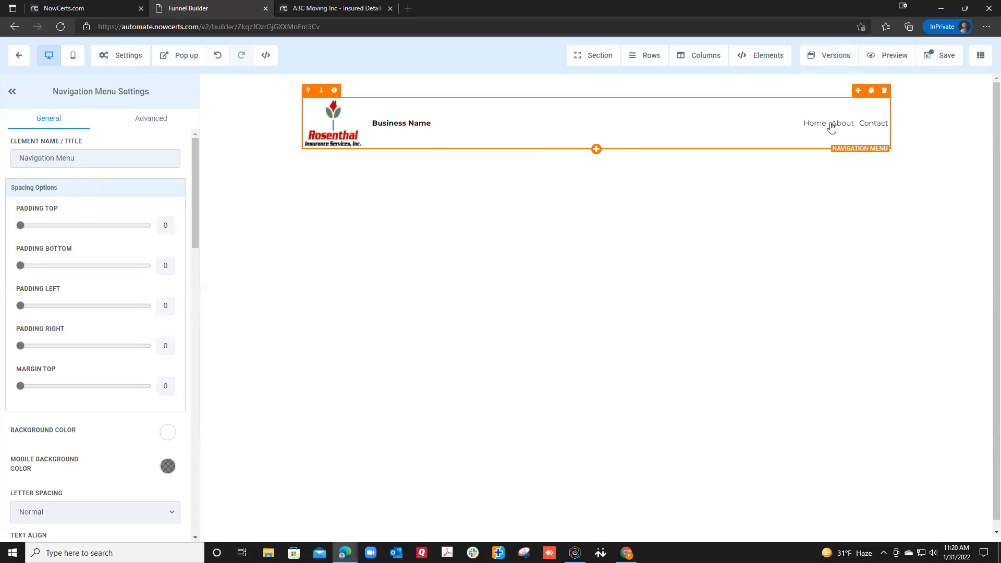
{"action": "scroll", "coordinate": [65, 367], "scroll_direction": "down", "scroll_amount": 5}
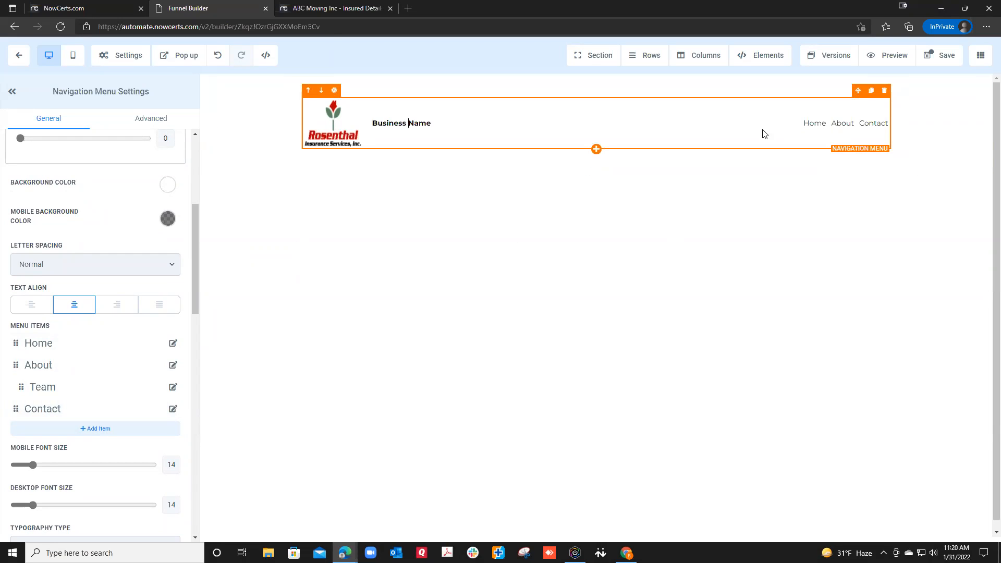
{"action": "left_click", "coordinate": [952, 57]}
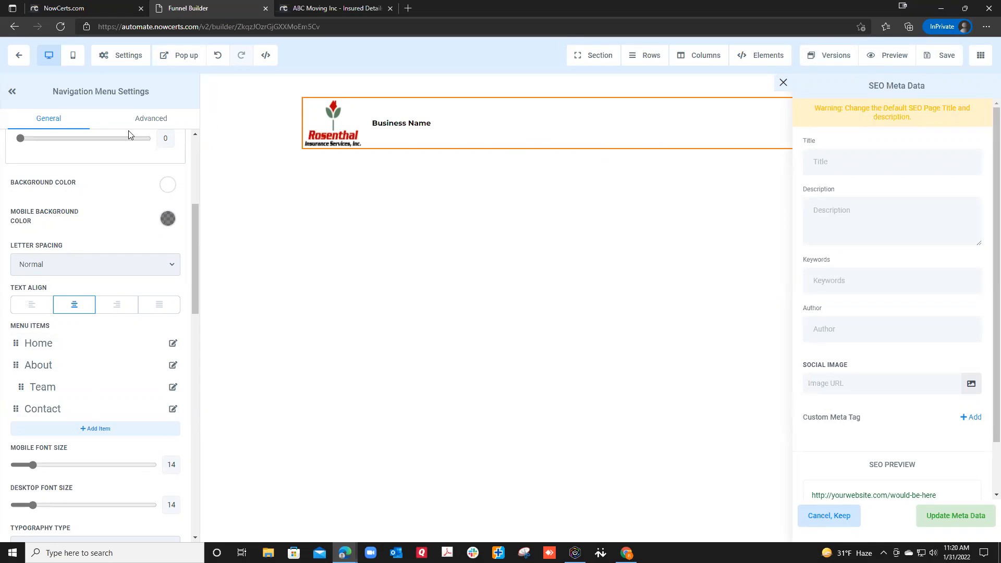
{"action": "left_click", "coordinate": [18, 55]}
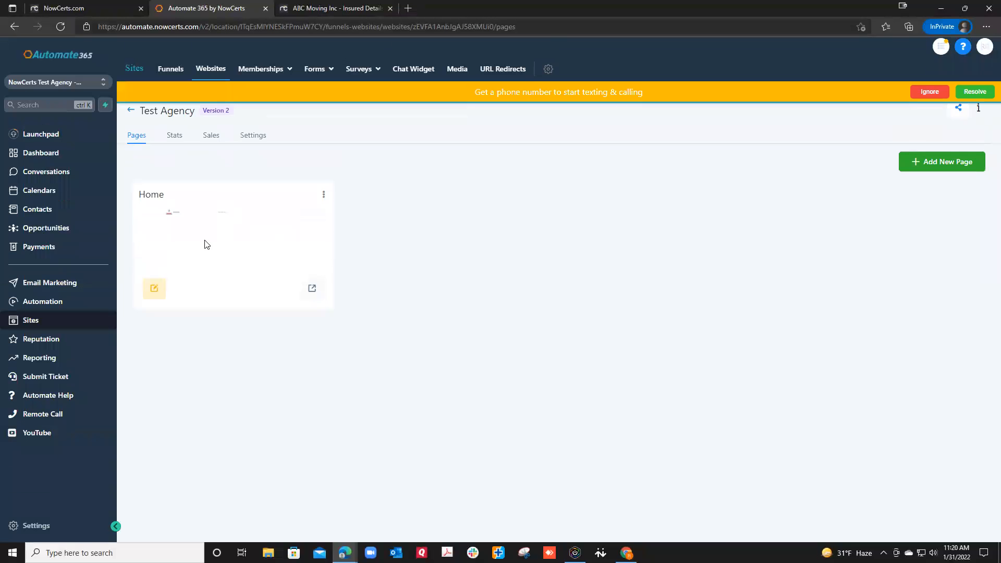
- Reopen the Home page for editing and add a full-width section with a two-column row below the navigation menu
{"action": "left_click", "coordinate": [324, 196]}
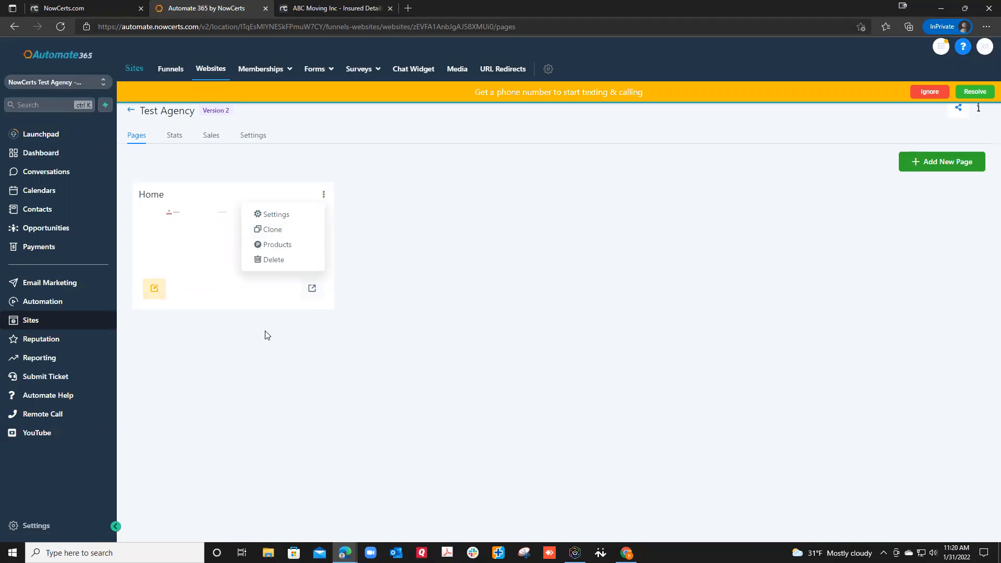
{"action": "left_click", "coordinate": [152, 291]}
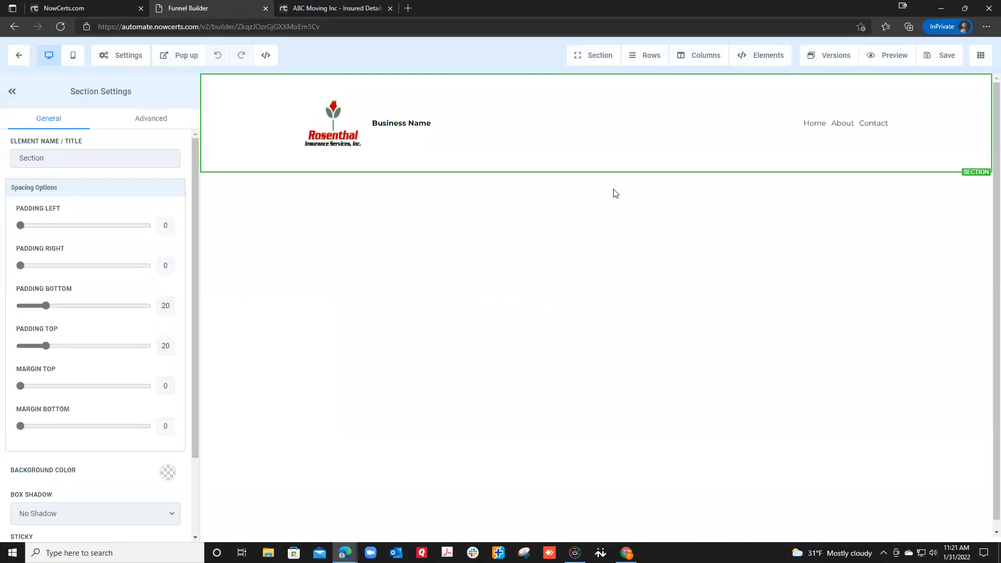
{"action": "left_click", "coordinate": [596, 172]}
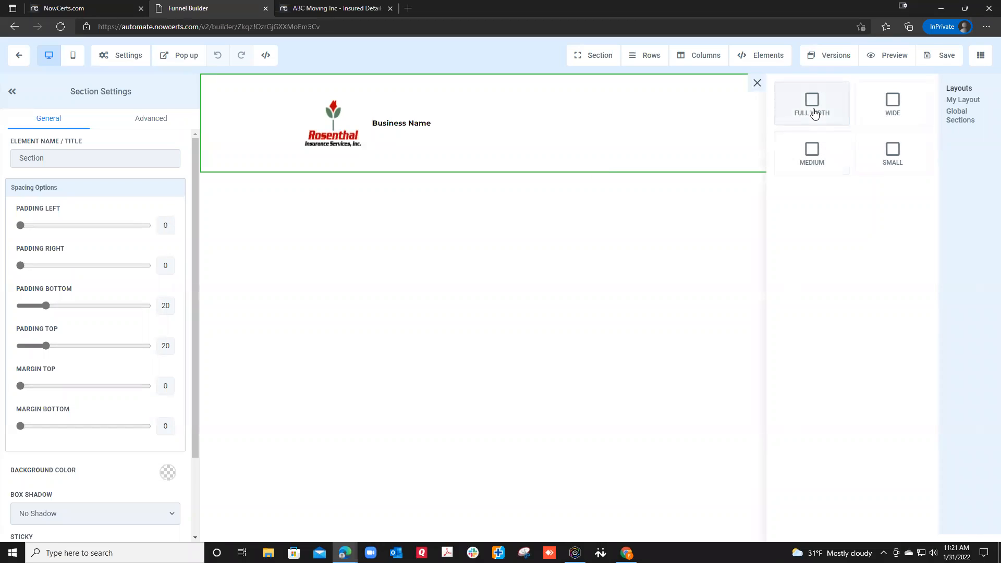
{"action": "left_click", "coordinate": [815, 113]}
{"action": "left_click", "coordinate": [596, 209]}
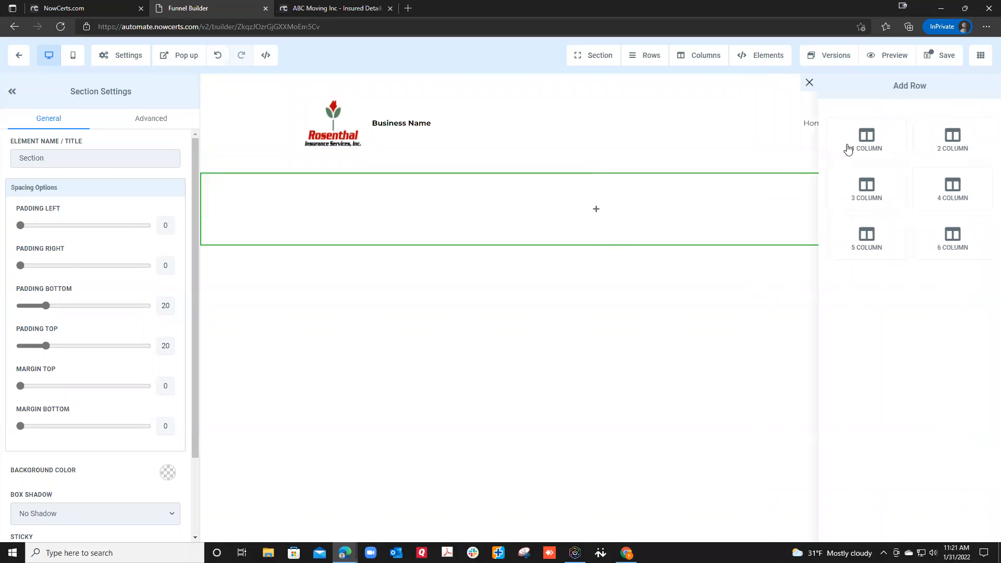
{"action": "left_click", "coordinate": [943, 149]}
- Add a Button element to each of the two columns in the new row
{"action": "left_click", "coordinate": [447, 225]}
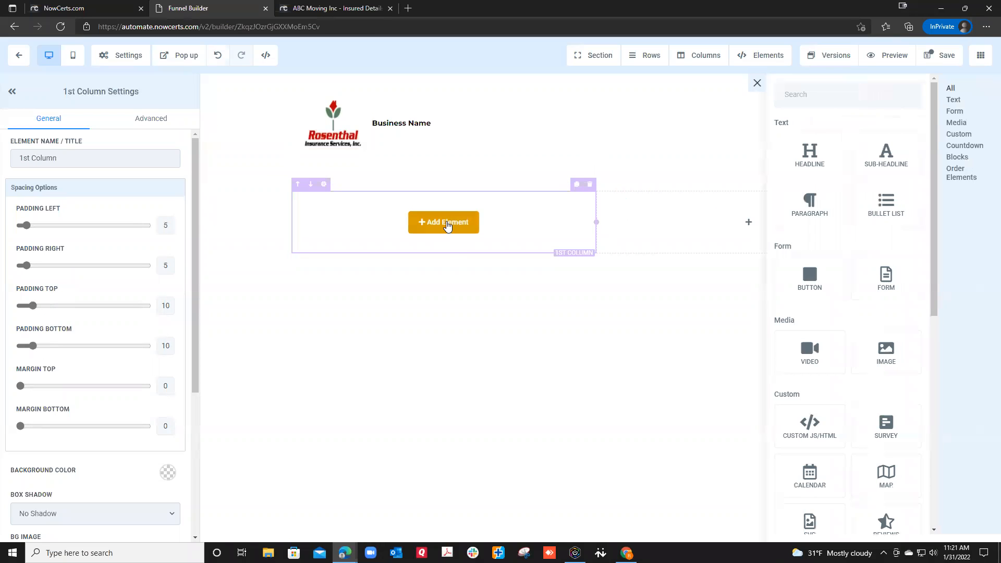
{"action": "left_click", "coordinate": [812, 284]}
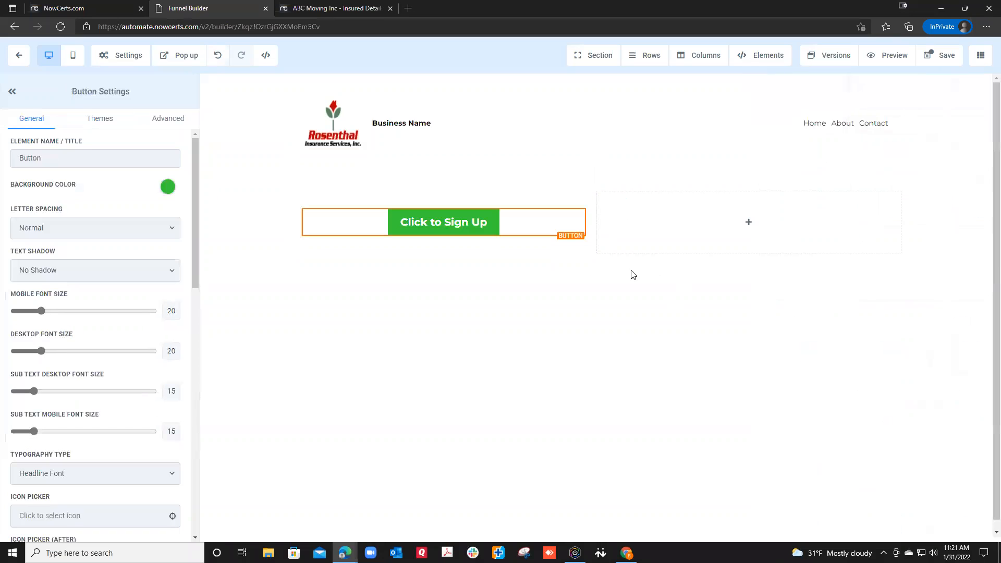
{"action": "left_click", "coordinate": [751, 227]}
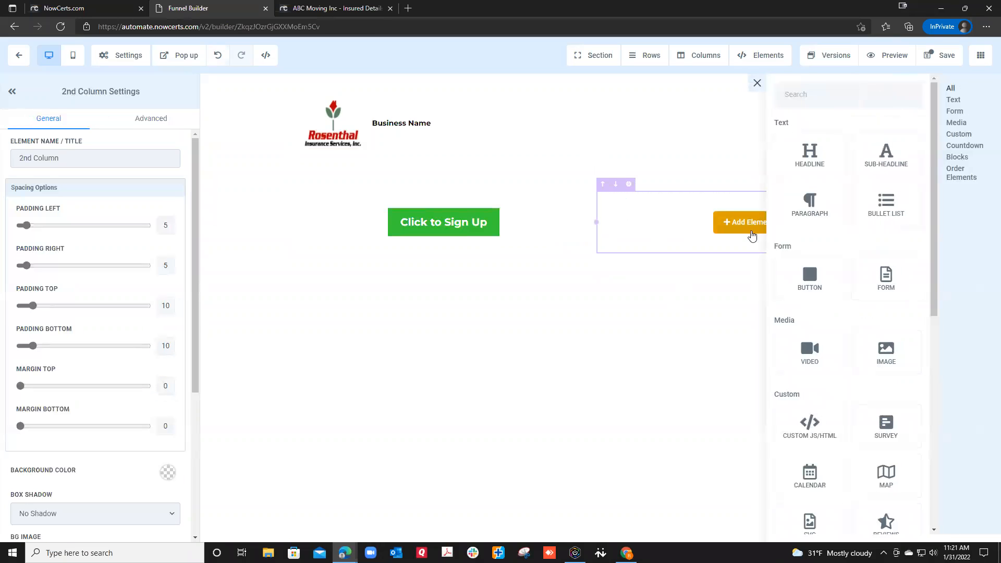
{"action": "left_click", "coordinate": [803, 276]}
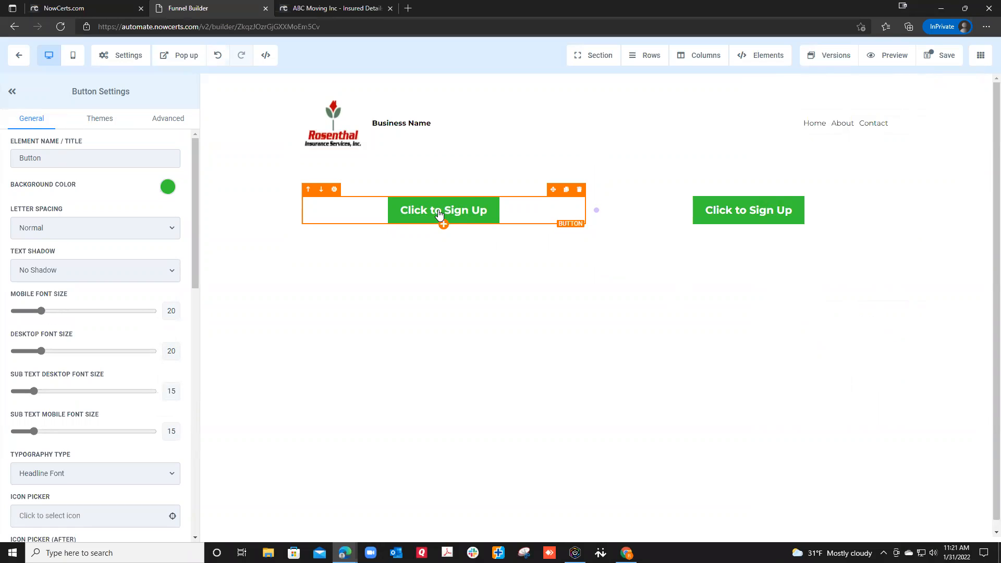
- Change the text of the first column's button to "Log In"
{"action": "scroll", "coordinate": [78, 365], "scroll_direction": "down", "scroll_amount": 7}
{"action": "scroll", "coordinate": [101, 360], "scroll_direction": "up", "scroll_amount": 4}
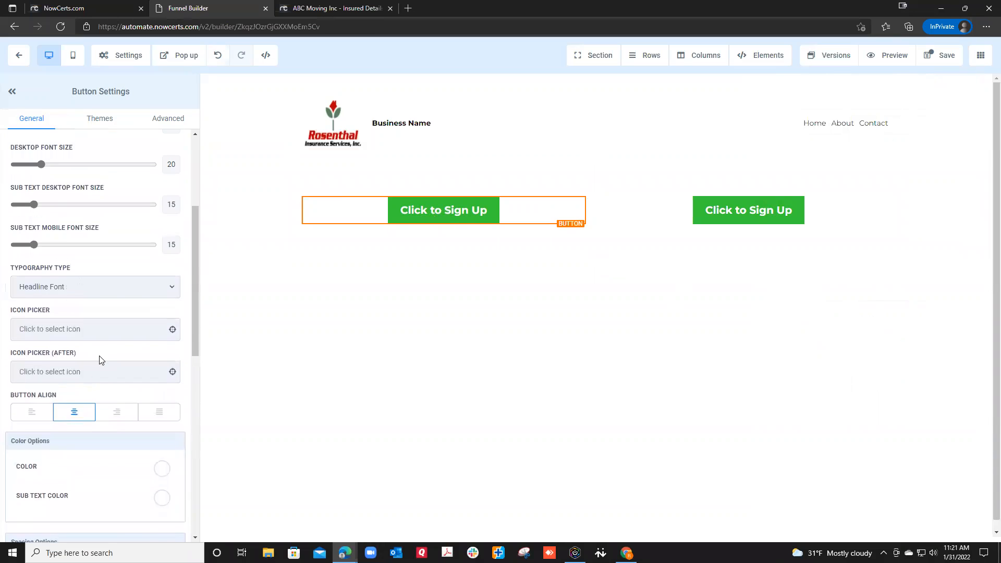
{"action": "scroll", "coordinate": [121, 332], "scroll_direction": "up", "scroll_amount": 1}
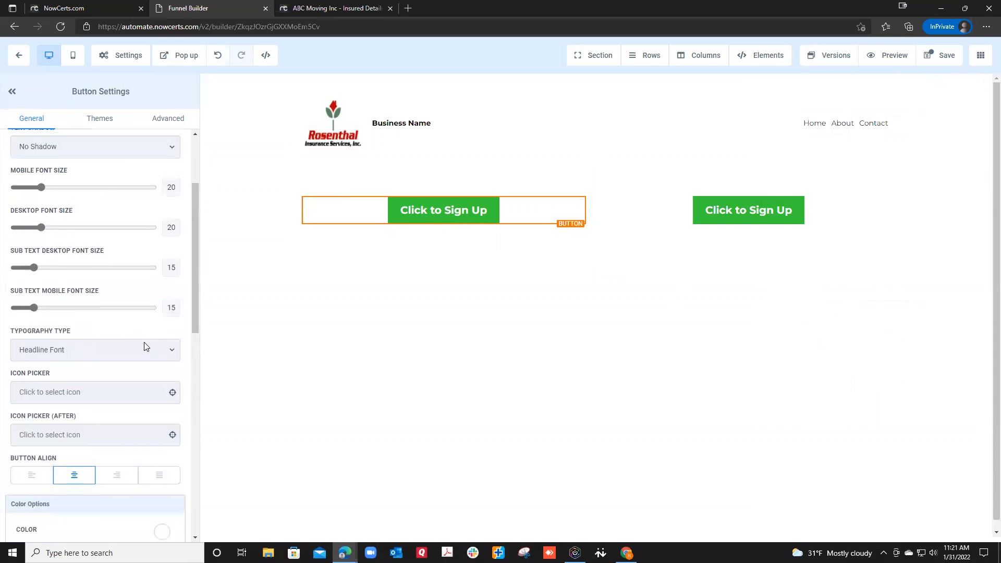
{"action": "scroll", "coordinate": [144, 342], "scroll_direction": "up", "scroll_amount": 2}
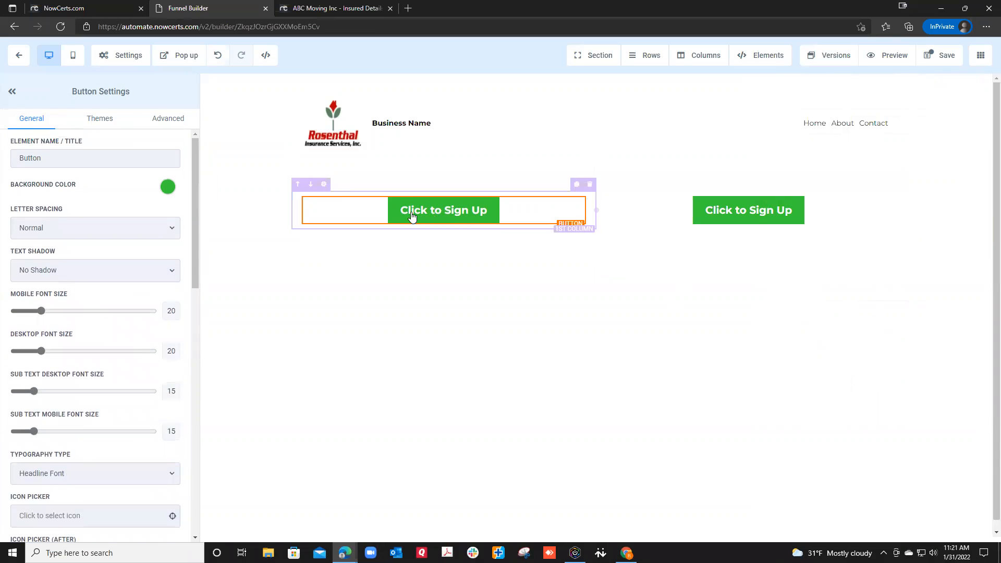
{"action": "scroll", "coordinate": [62, 429], "scroll_direction": "down", "scroll_amount": 5}
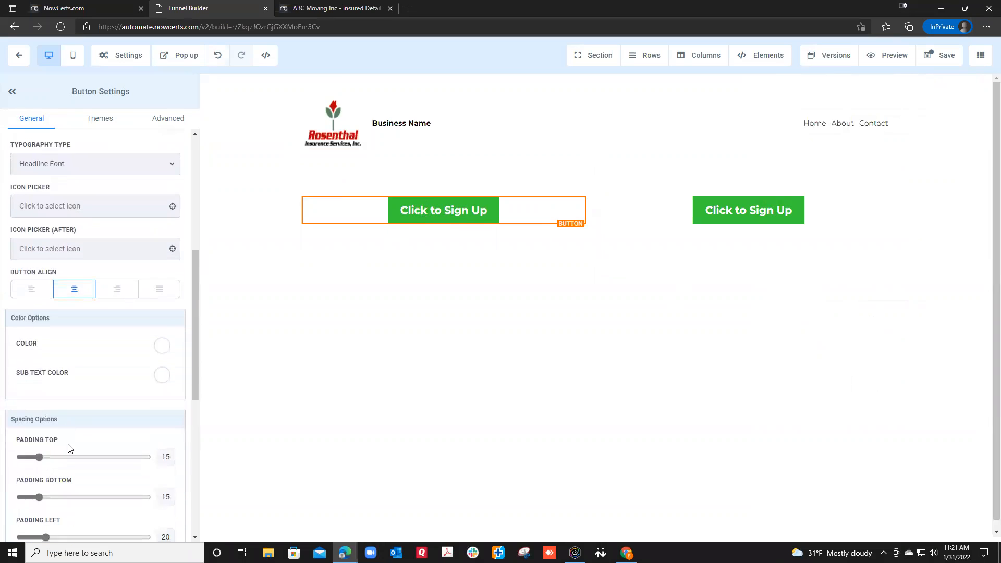
{"action": "scroll", "coordinate": [70, 449], "scroll_direction": "down", "scroll_amount": 6}
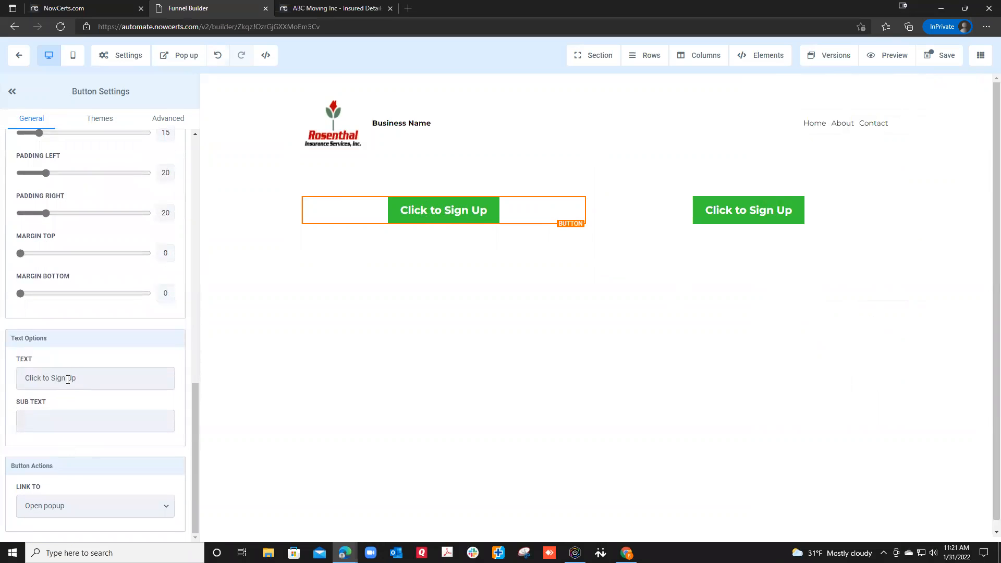
{"action": "triple_click", "coordinate": [68, 379]}
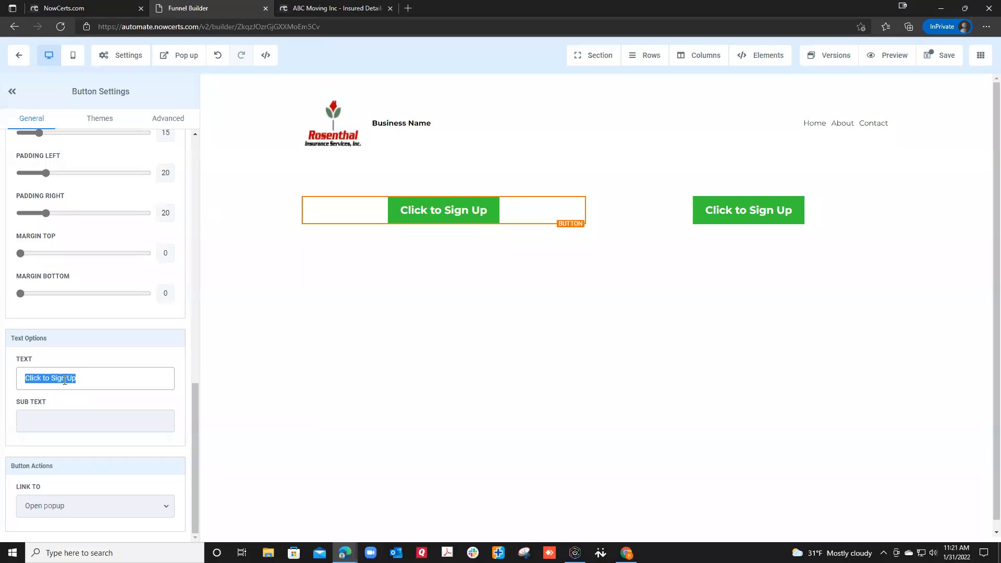
{"action": "type", "text": "Log"}
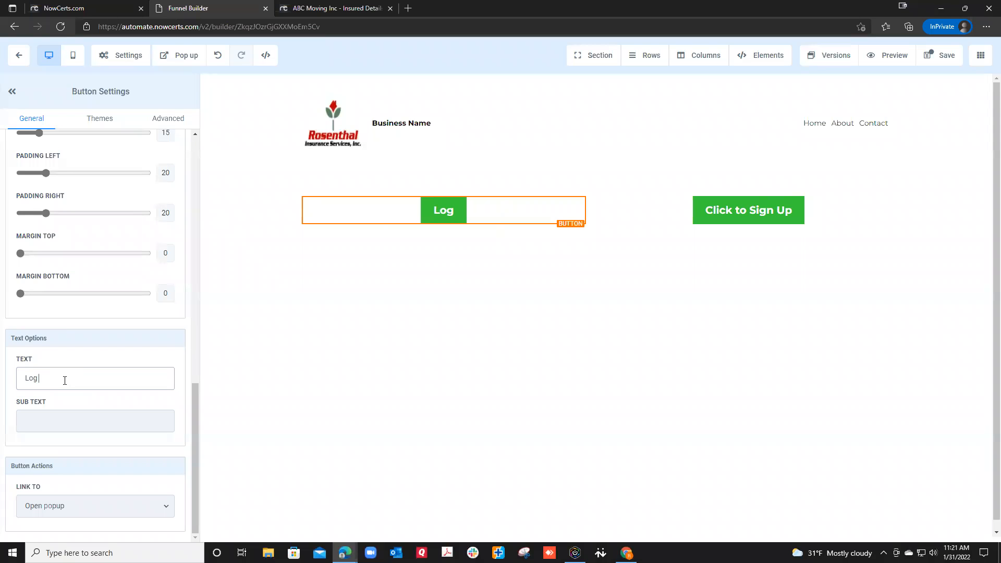
{"action": "type", "text": " In"}
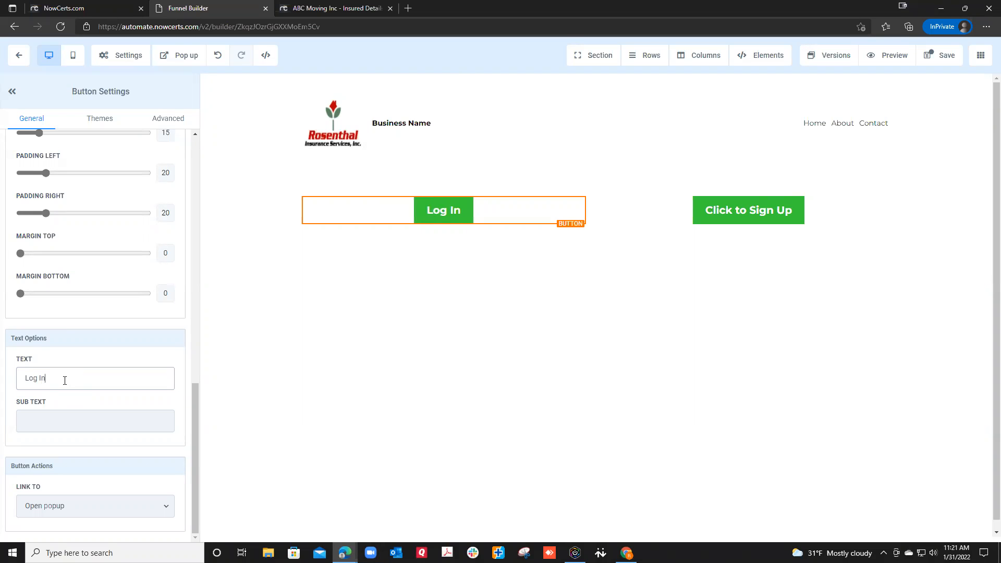
{"action": "left_click", "coordinate": [467, 326]}
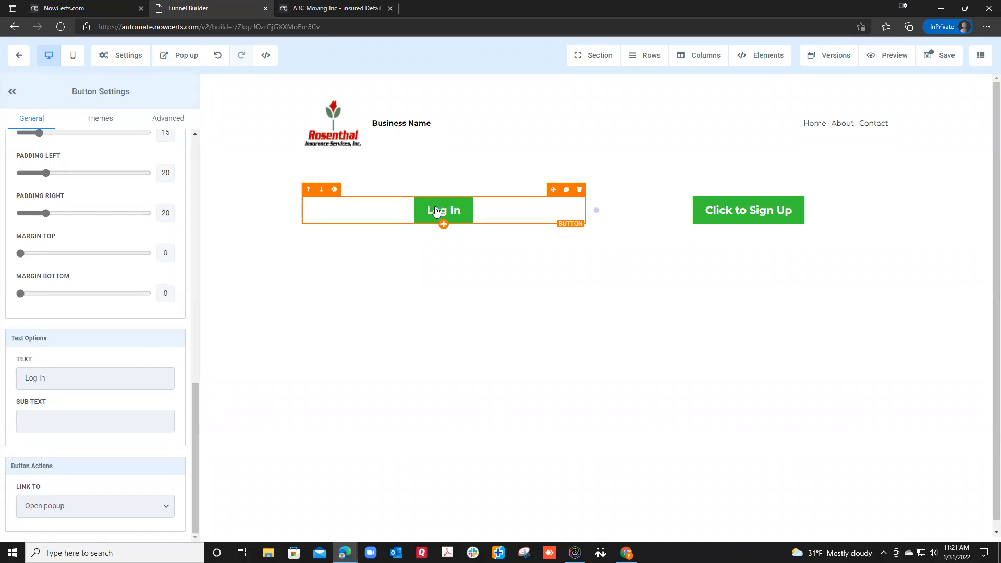
{"action": "left_click", "coordinate": [61, 507]}
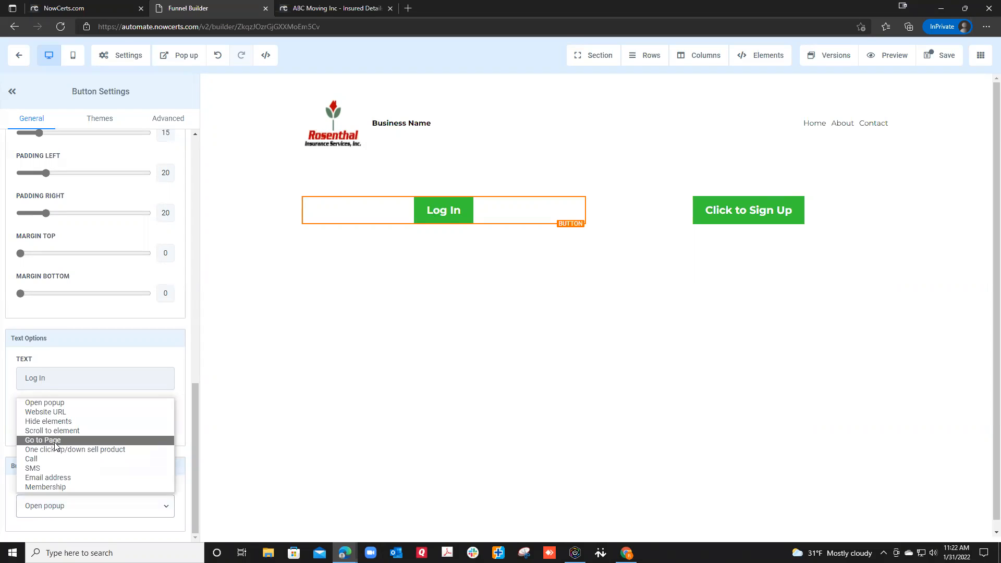
{"action": "left_click", "coordinate": [59, 412]}
{"action": "scroll", "coordinate": [57, 461], "scroll_direction": "down", "scroll_amount": 1}
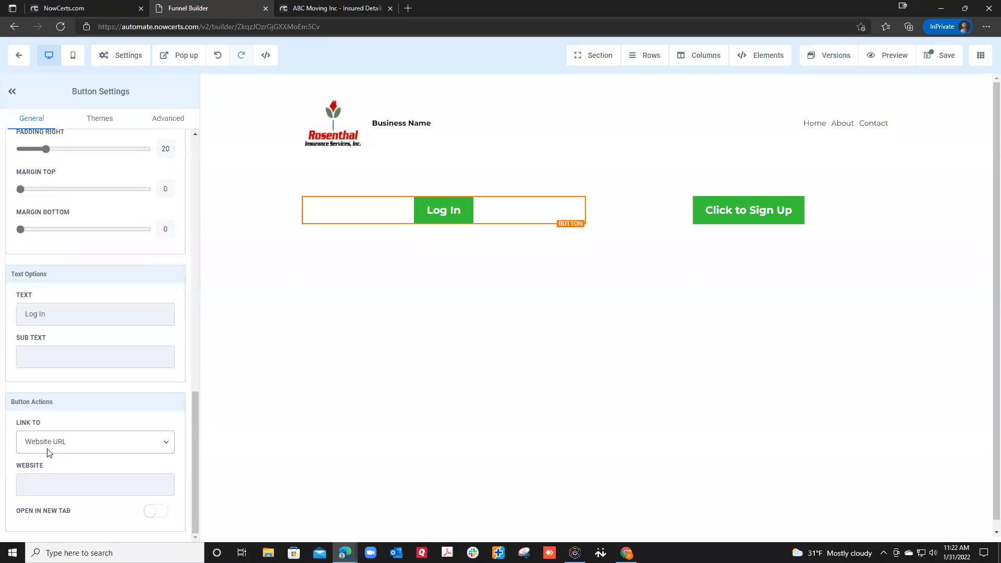
{"action": "left_click", "coordinate": [47, 479]}
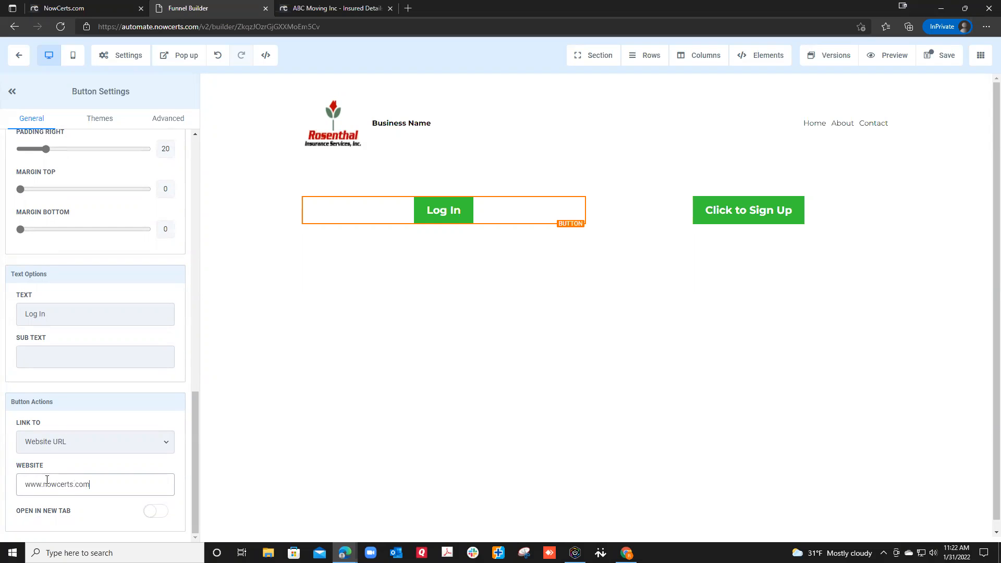
{"action": "left_click", "coordinate": [153, 512]}
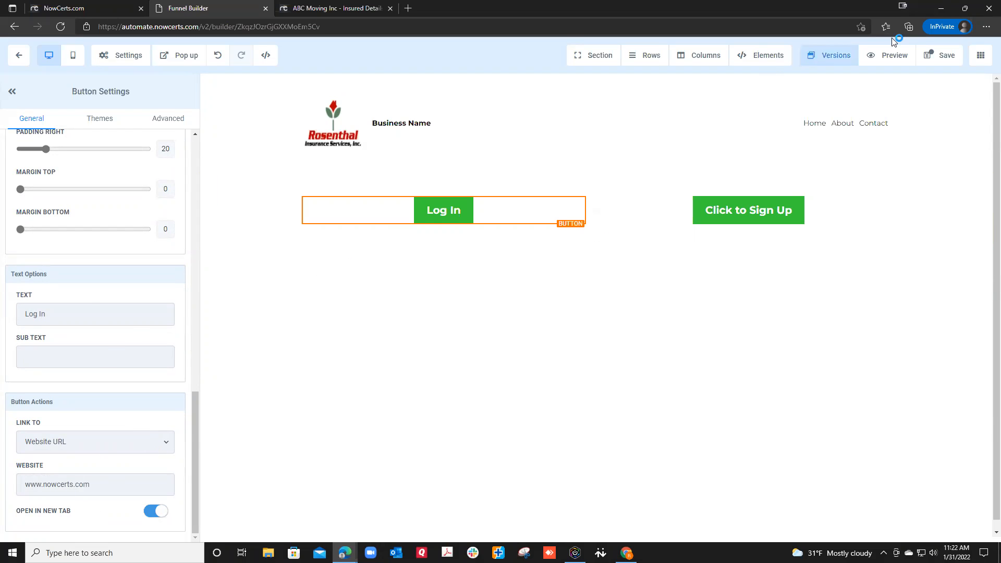
{"action": "left_click", "coordinate": [944, 56]}
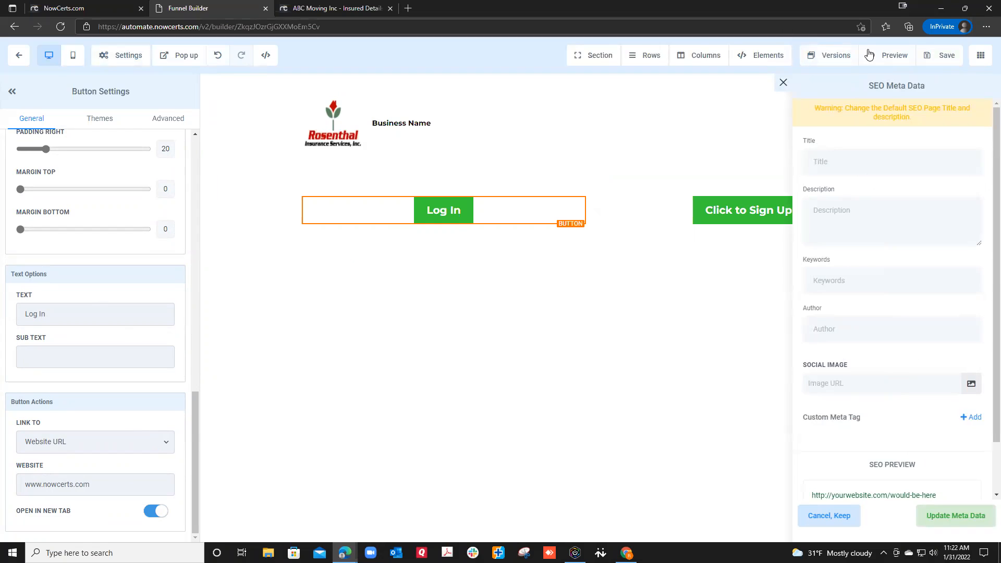
- Preview the Home page and follow its Log In button through the NowCerts site to the login page
{"action": "left_click", "coordinate": [889, 56]}
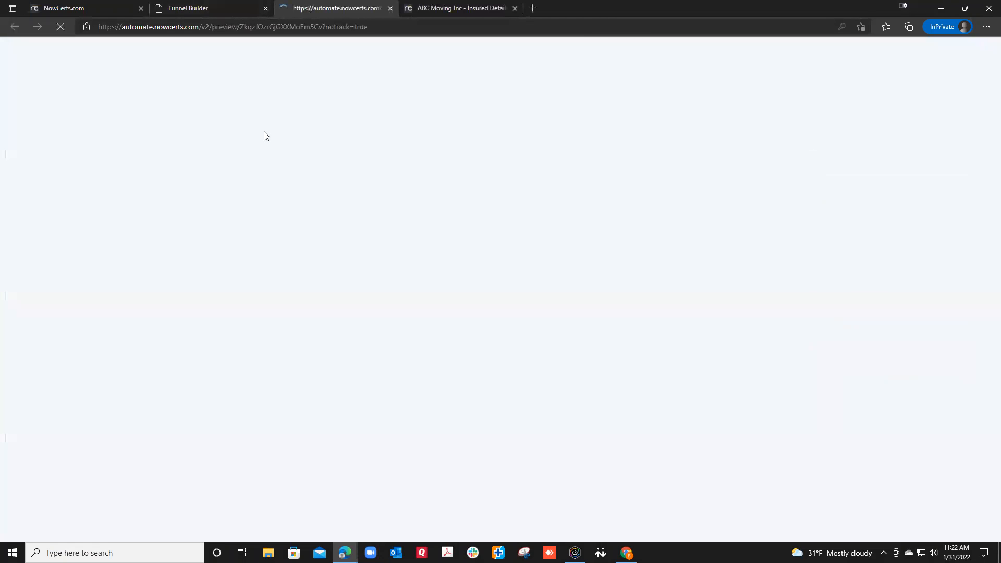
{"action": "left_click", "coordinate": [350, 176]}
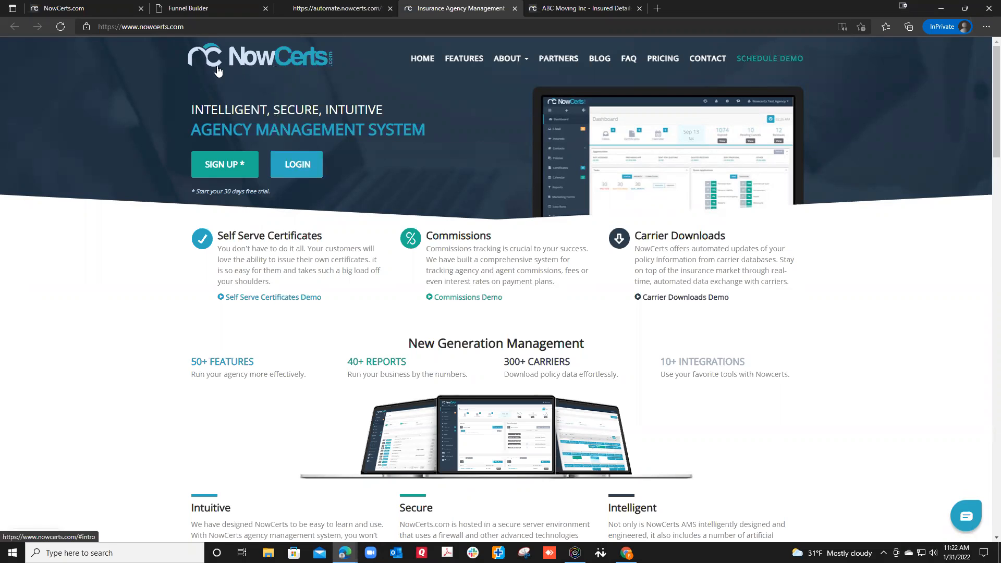
{"action": "left_click", "coordinate": [292, 161]}
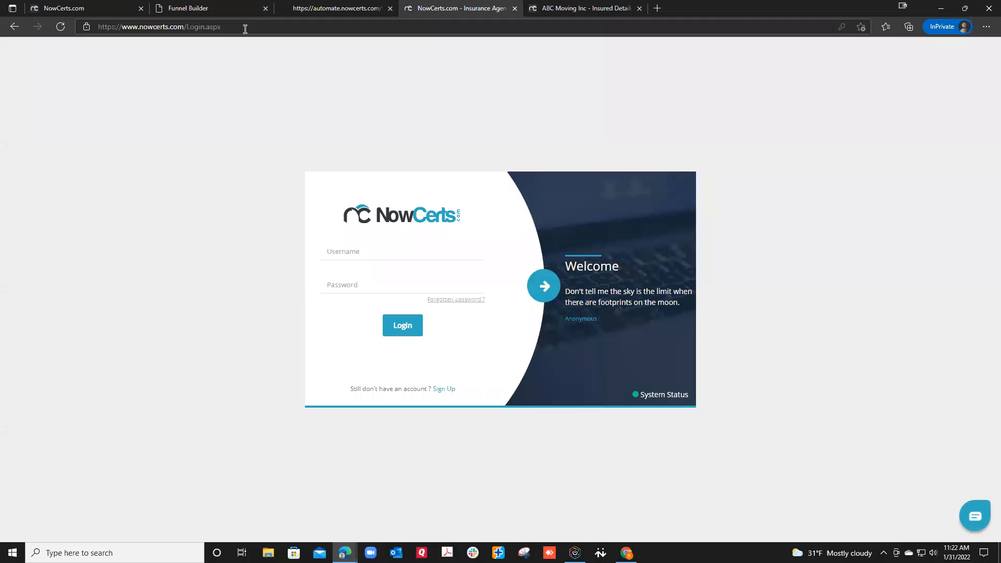
{"action": "left_click_drag", "start_coordinate": [245, 29], "coordinate": [97, 28]}
{"action": "key", "text": "ctrl+c"}
{"action": "right_click", "coordinate": [138, 25]}
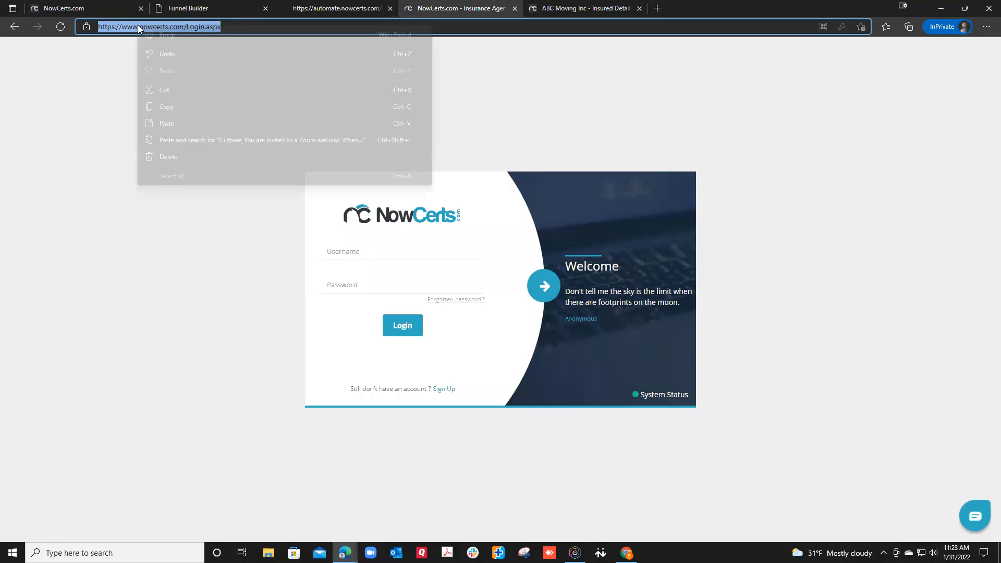
{"action": "left_click", "coordinate": [177, 107]}
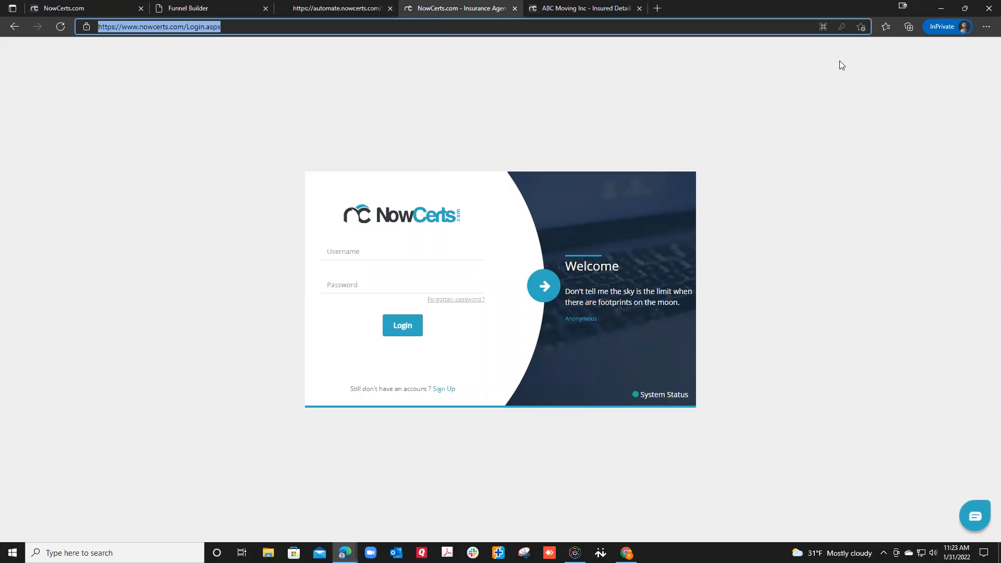
{"action": "left_click", "coordinate": [190, 7]}
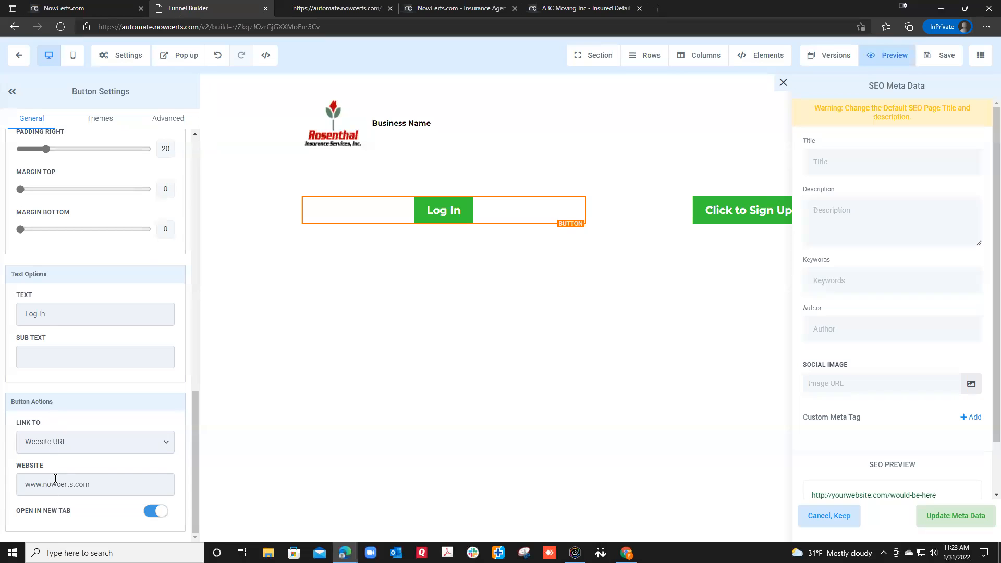
{"action": "triple_click", "coordinate": [47, 488]}
{"action": "right_click", "coordinate": [52, 485]}
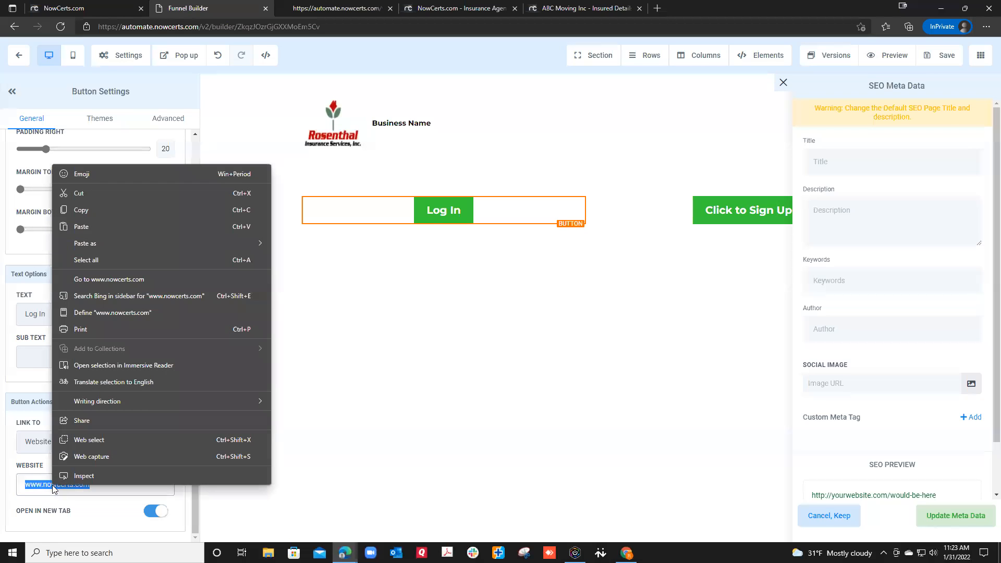
{"action": "left_click", "coordinate": [81, 226]}
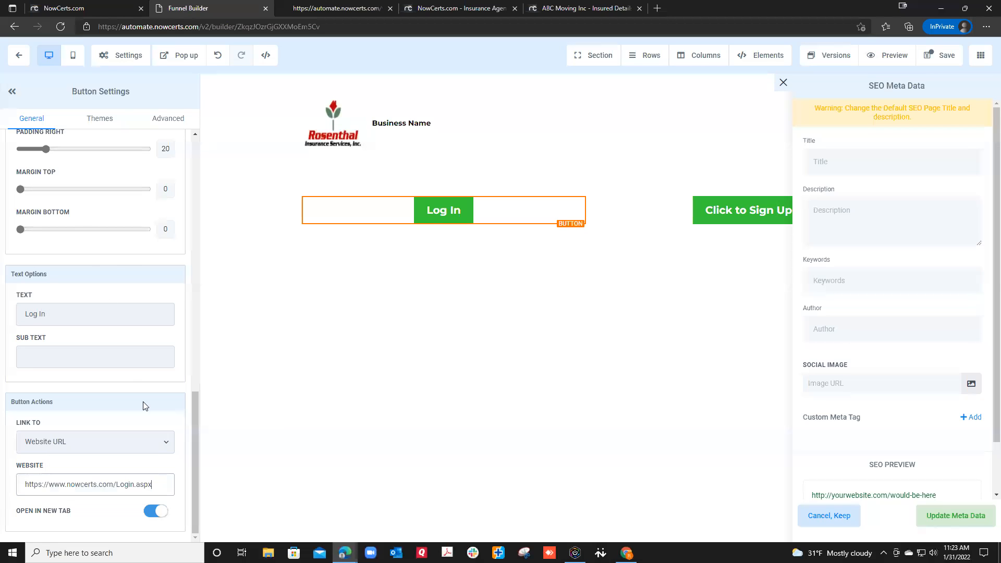
{"action": "left_click", "coordinate": [948, 59]}
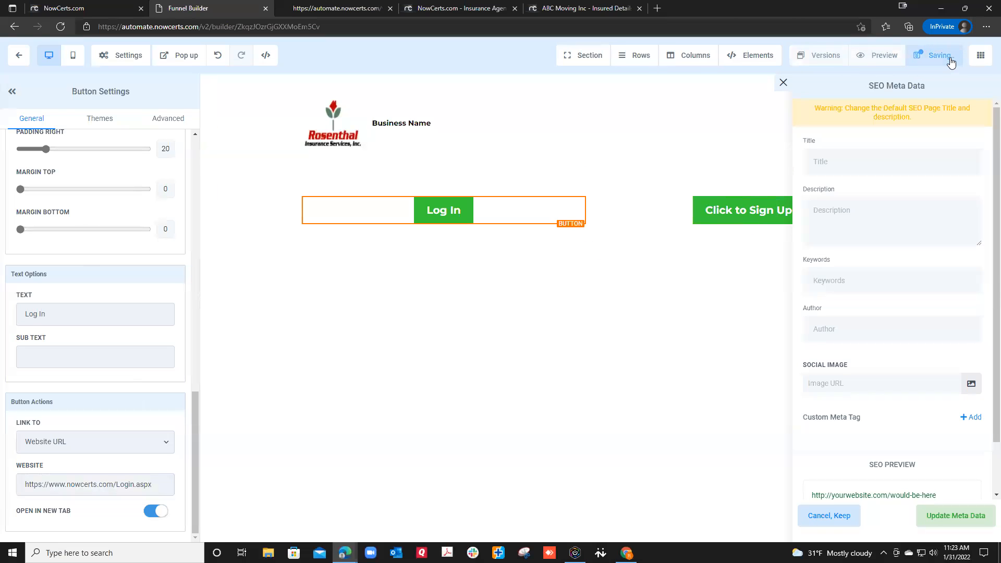
- Test the Log In button in the already open preview, close that preview, and return to the page builder
{"action": "left_click", "coordinate": [390, 15]}
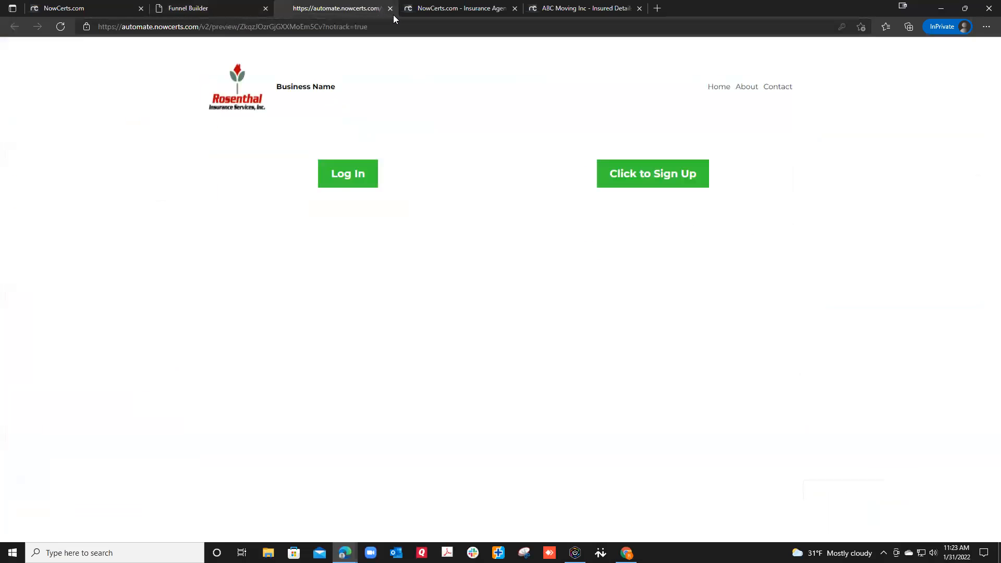
{"action": "left_click", "coordinate": [348, 182]}
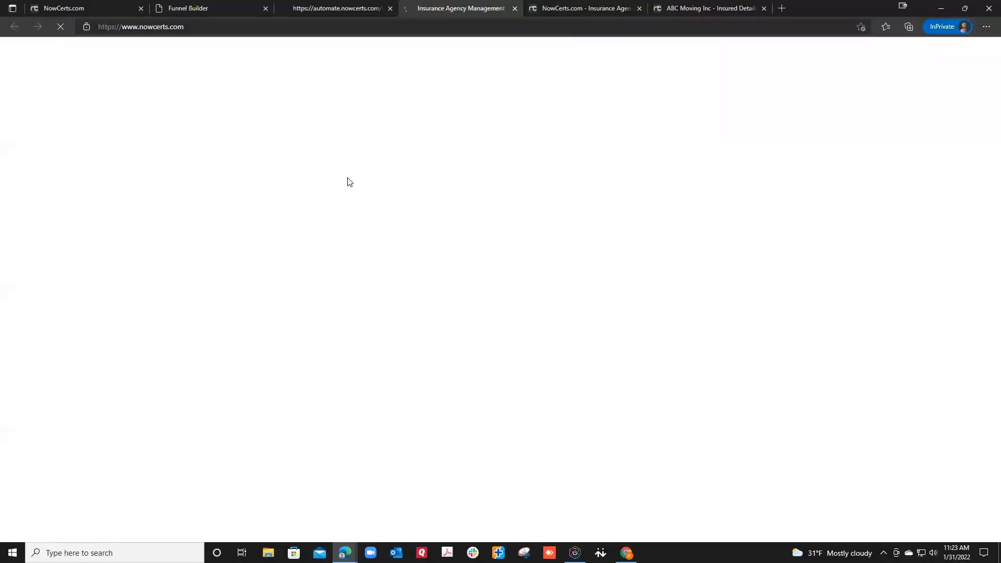
{"action": "left_click", "coordinate": [390, 8]}
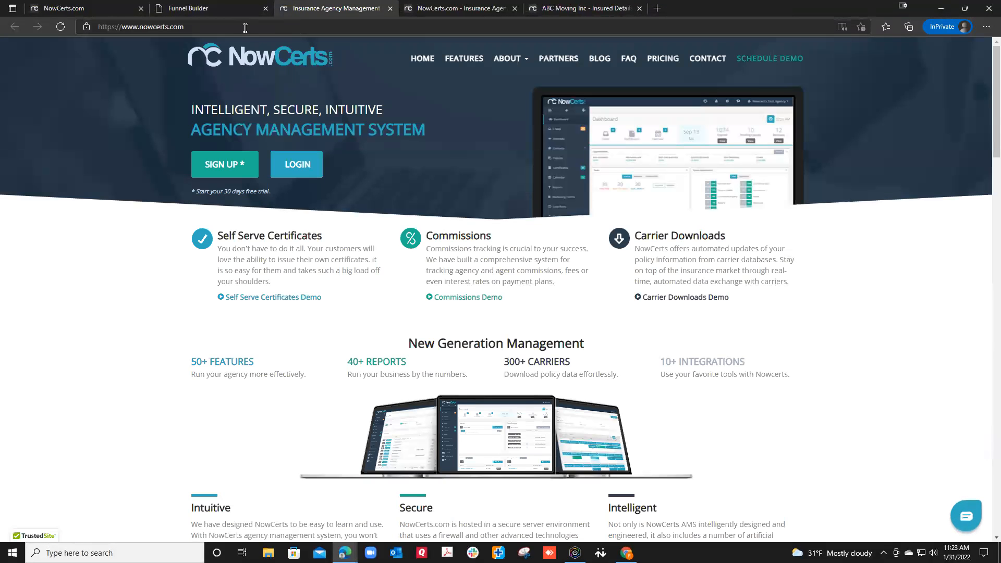
{"action": "left_click", "coordinate": [234, 9]}
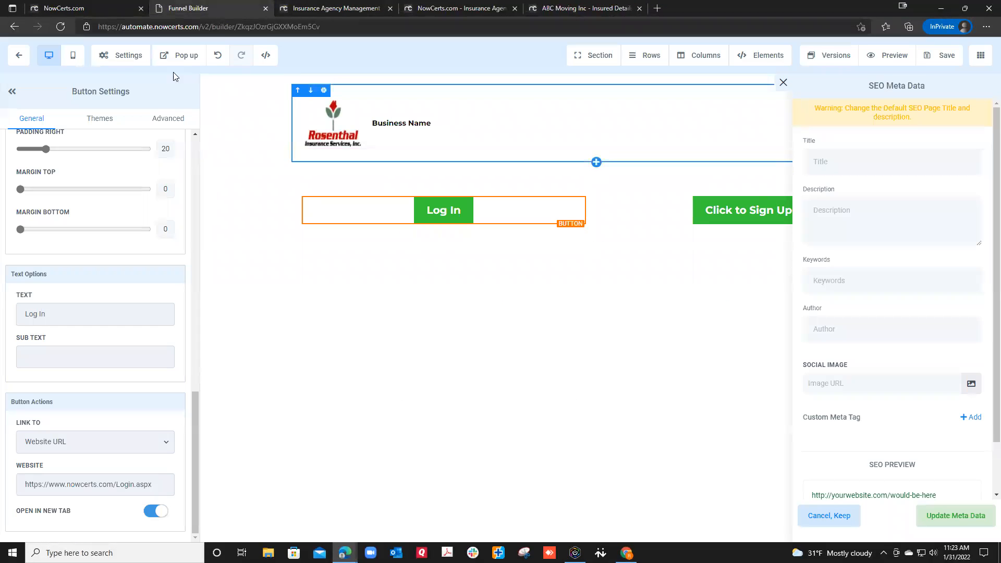
- Test the Log In button in a fresh preview and close the leftover NowCerts home page
{"action": "left_click", "coordinate": [889, 55]}
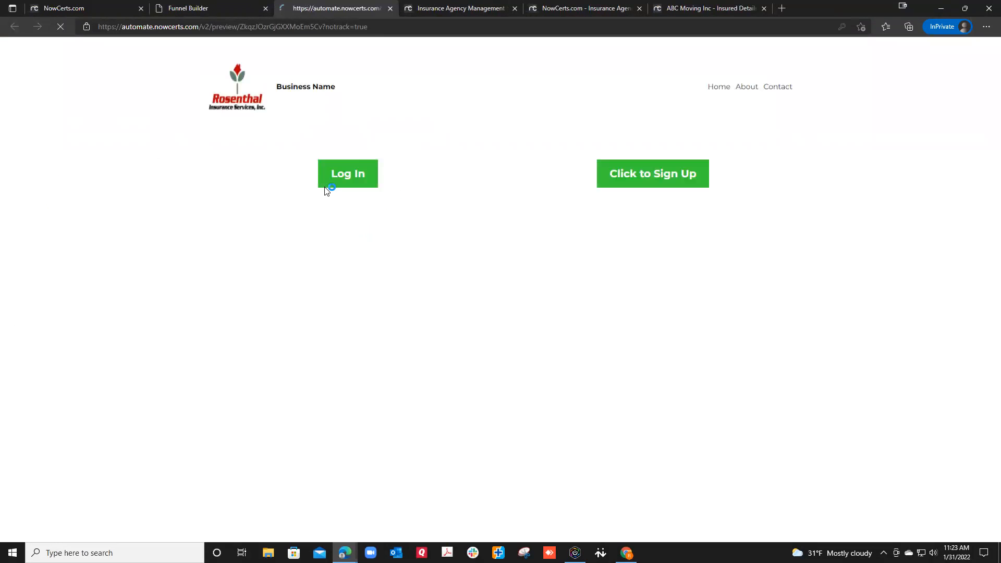
{"action": "left_click", "coordinate": [351, 178]}
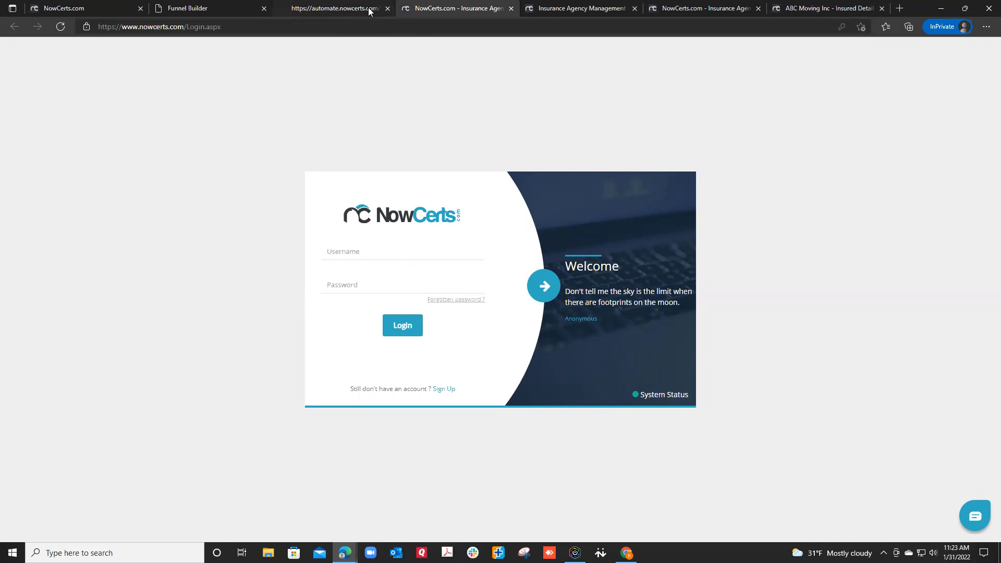
{"action": "left_click", "coordinate": [549, 13]}
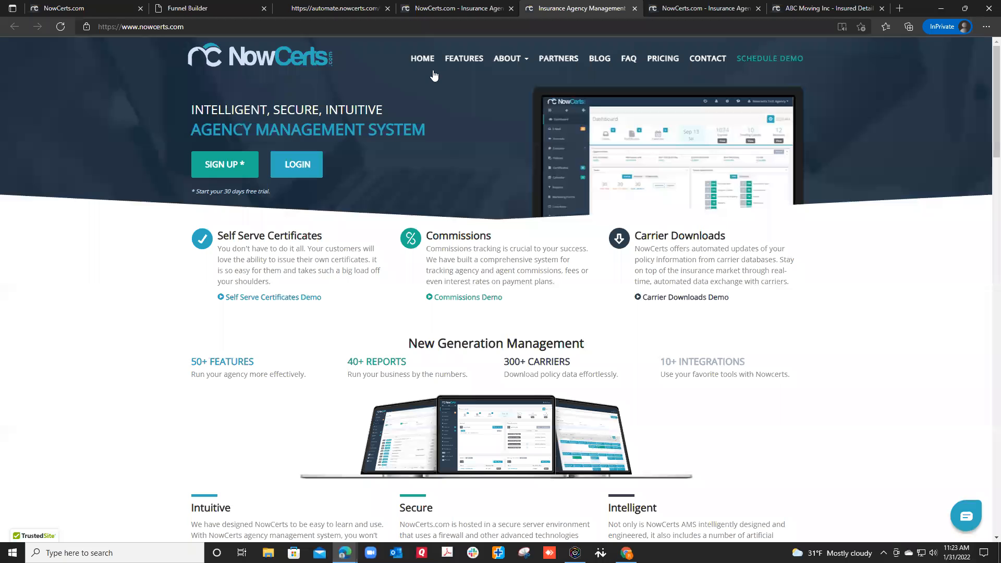
{"action": "left_click", "coordinate": [634, 8]}
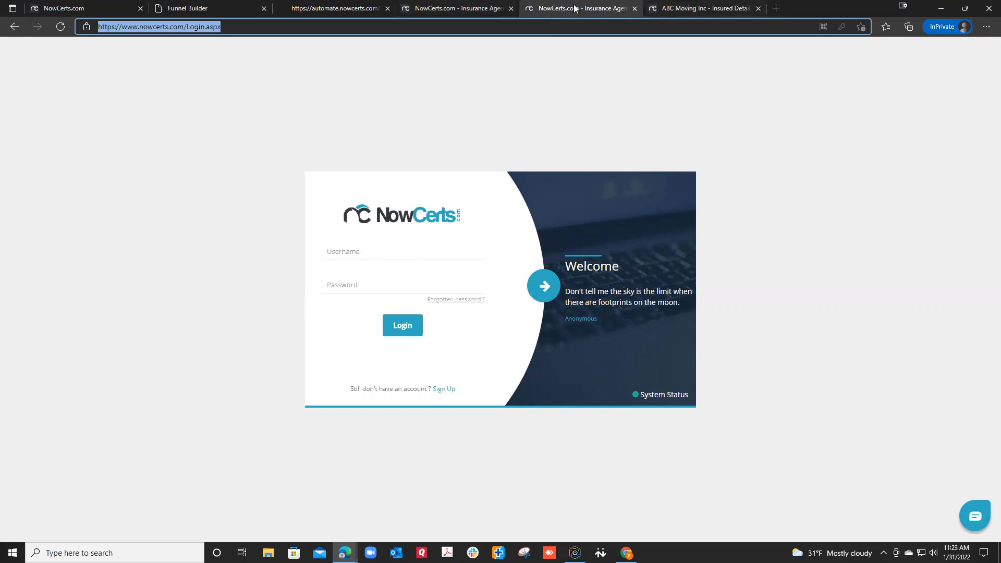
- Check the ABC Moving Inc insured record, and leave the page builder to open the Test Agency website's settings
{"action": "left_click", "coordinate": [669, 11]}
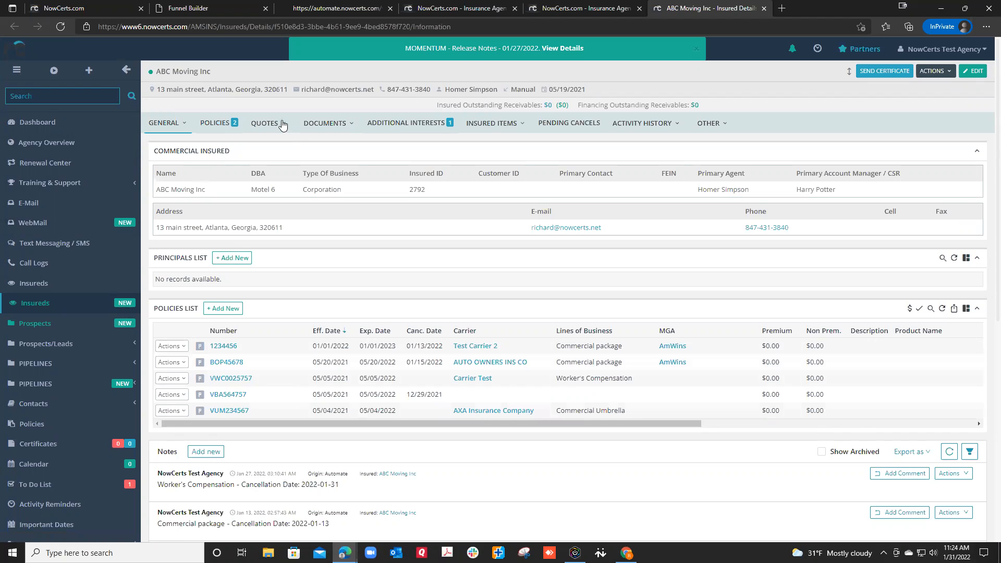
{"action": "left_click", "coordinate": [219, 8]}
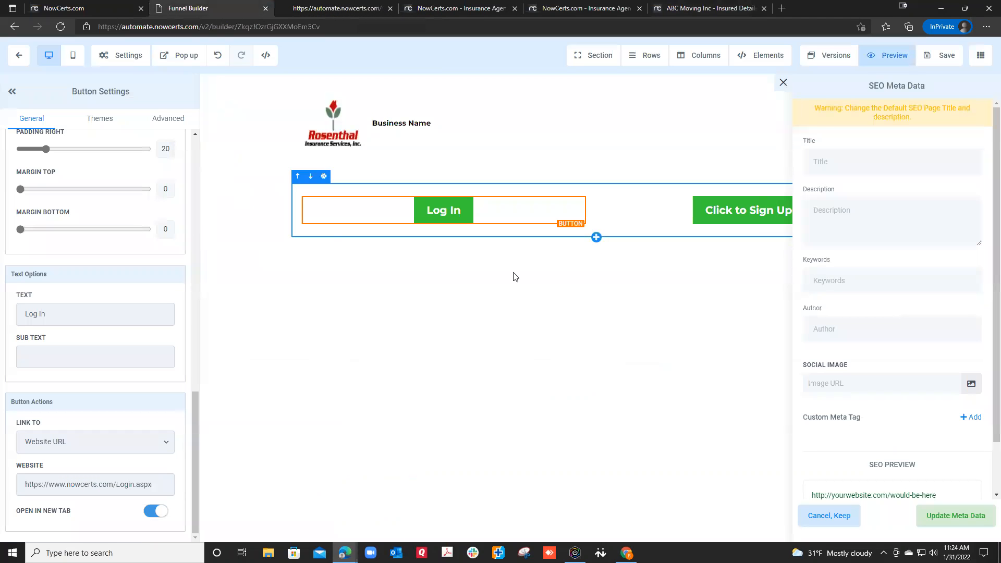
{"action": "left_click", "coordinate": [20, 56]}
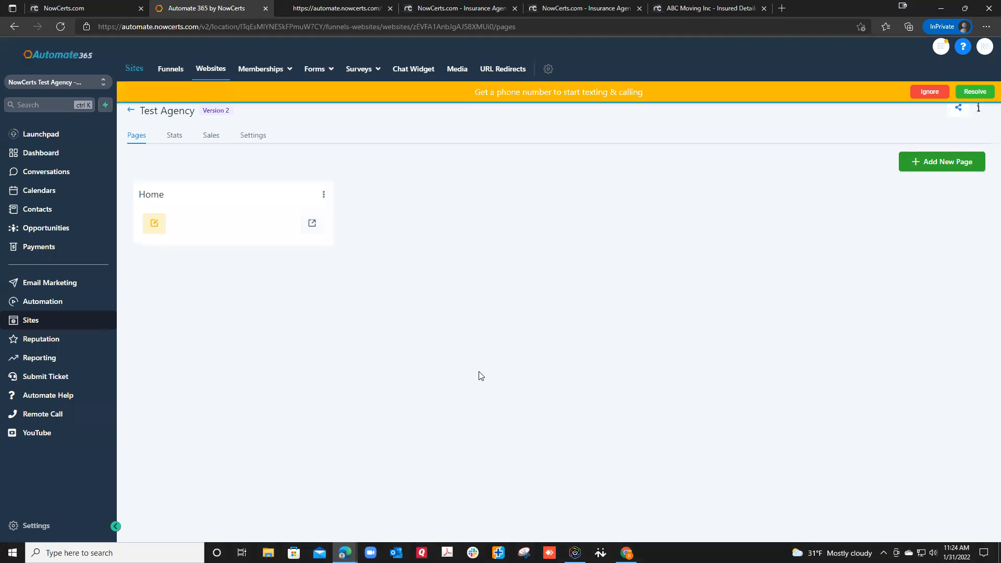
{"action": "left_click", "coordinate": [255, 138]}
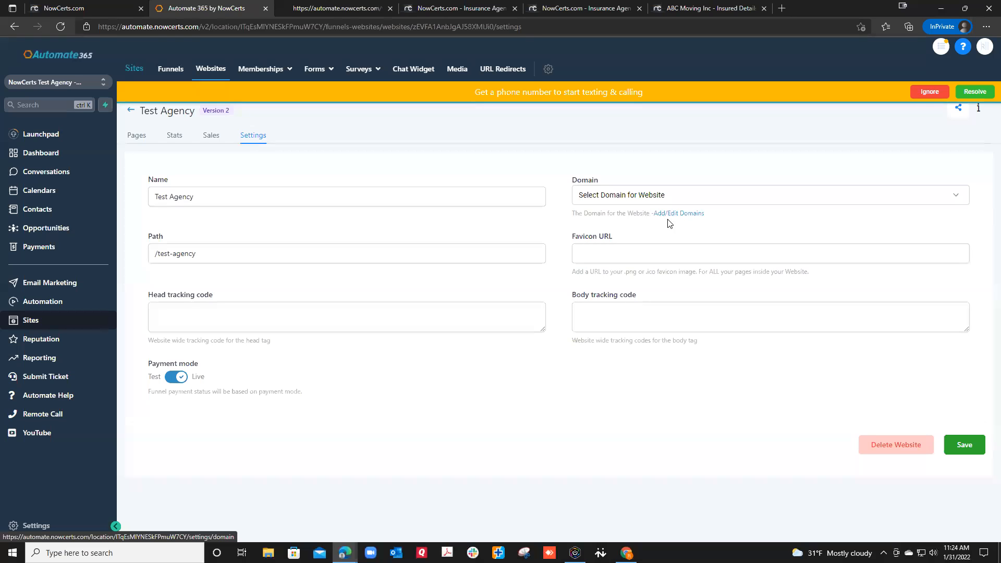
- Open the domain settings from the website settings and fill in service.rosenthal-insurance.com as a new domain
{"action": "left_click", "coordinate": [686, 216]}
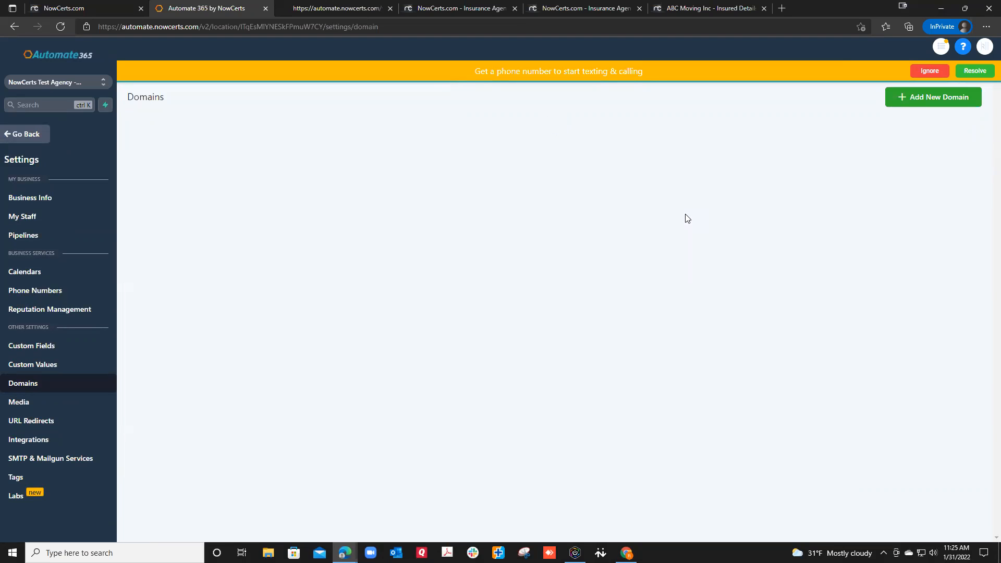
{"action": "left_click", "coordinate": [934, 104]}
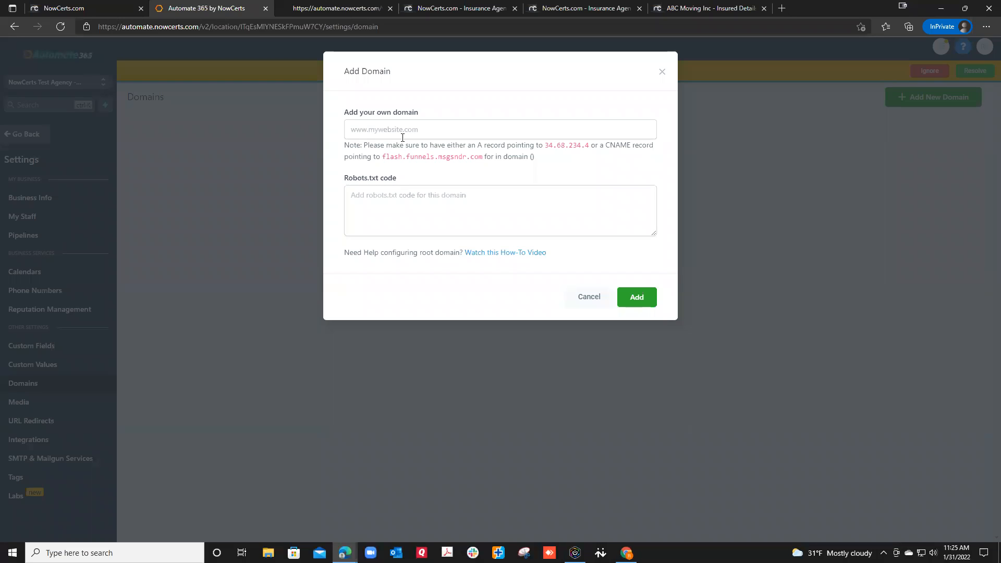
{"action": "left_click", "coordinate": [372, 129]}
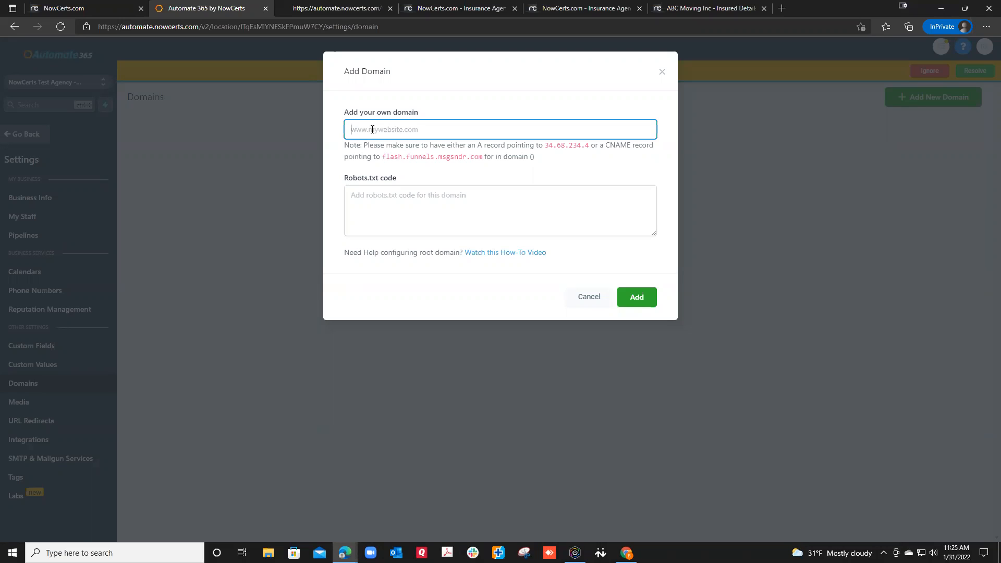
{"action": "type", "text": "servic"}
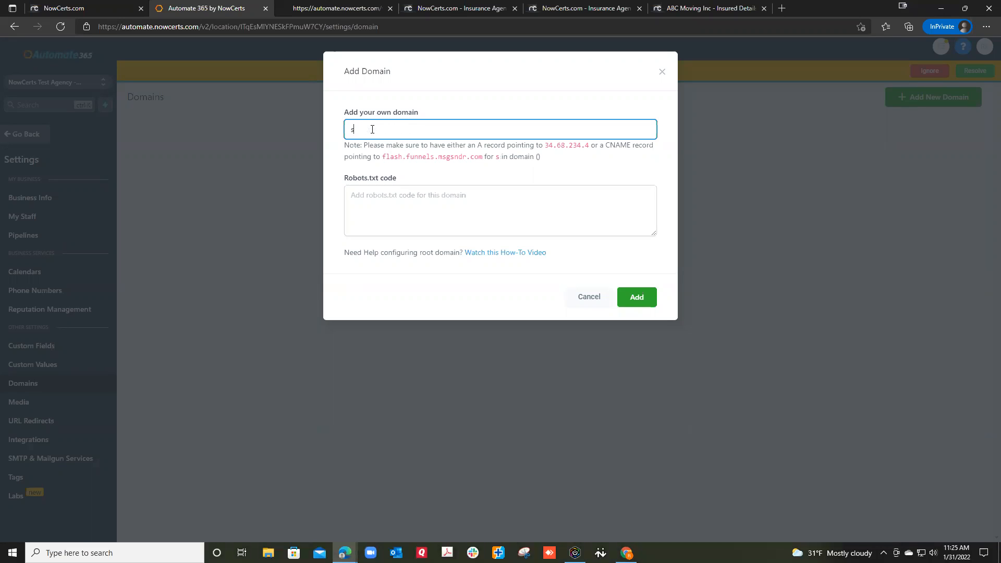
{"action": "type", "text": "e.rosenthal"}
{"action": "type", "text": "-insurance.com"}
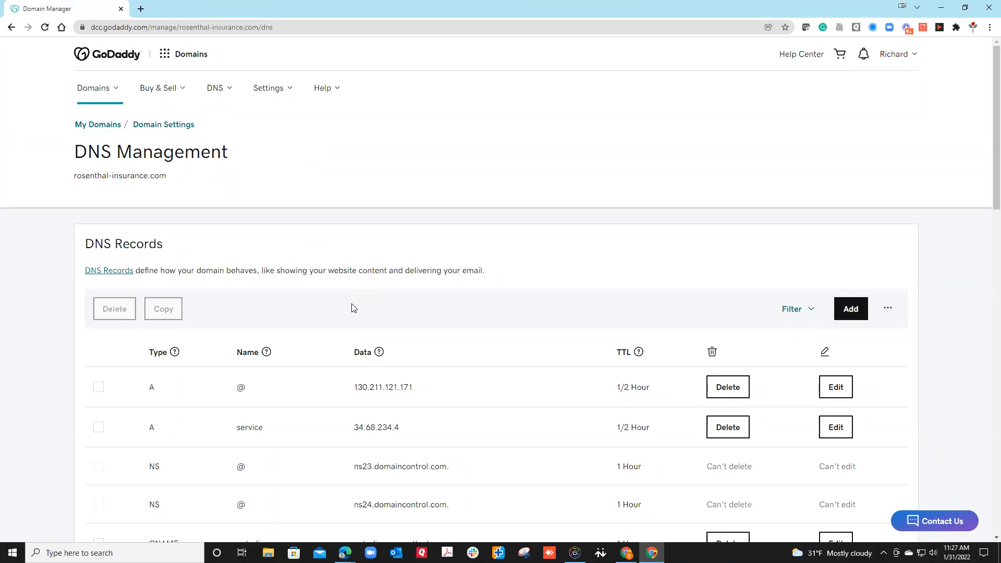
- Examine the DNS records of rosenthal-insurance.com across all record pages in GoDaddy, including the A record for service and the CNAME records
{"action": "scroll", "coordinate": [342, 288], "scroll_direction": "down", "scroll_amount": 1}
{"action": "scroll", "coordinate": [342, 288], "scroll_direction": "down", "scroll_amount": 5}
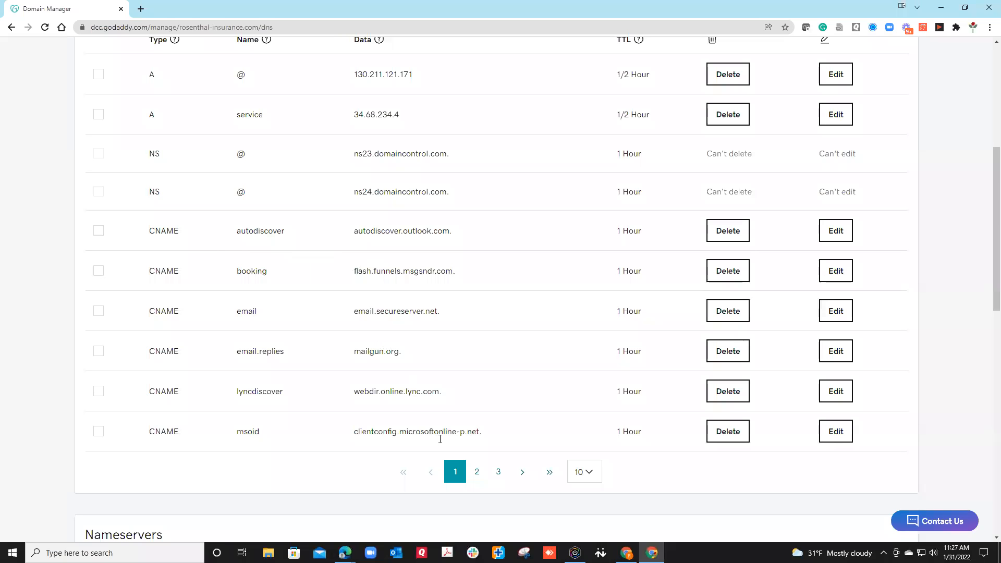
{"action": "left_click", "coordinate": [475, 472]}
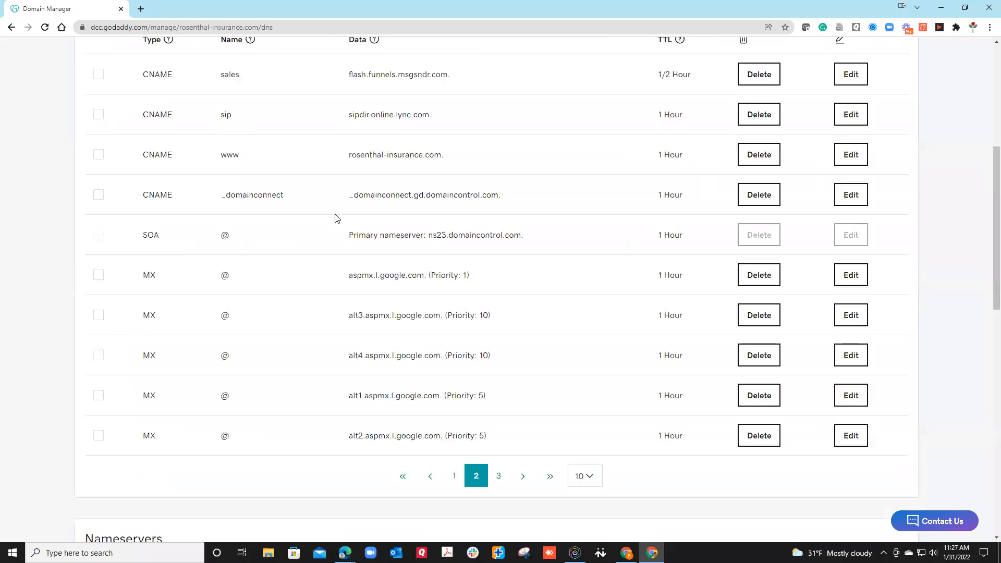
{"action": "scroll", "coordinate": [337, 219], "scroll_direction": "up", "scroll_amount": 2}
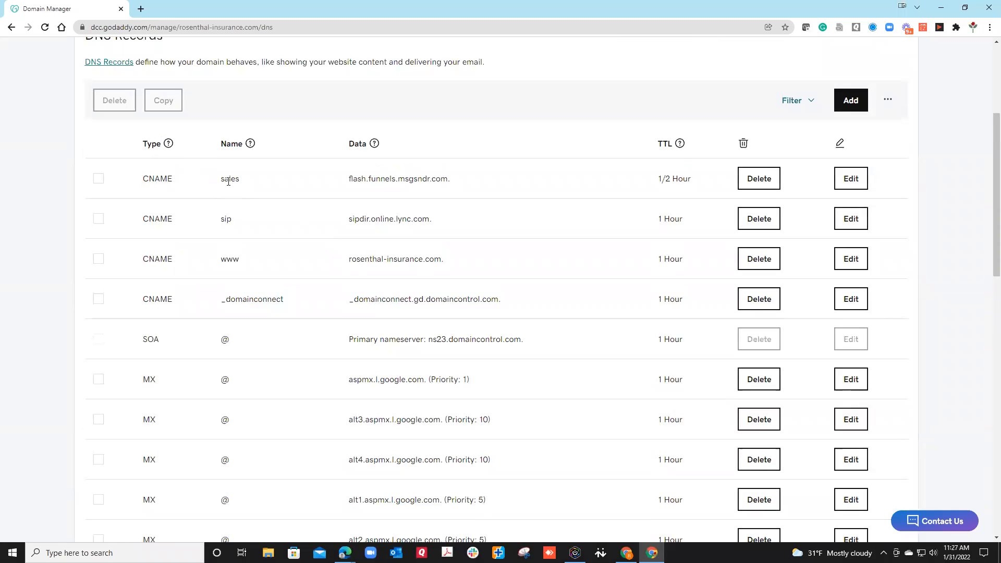
{"action": "scroll", "coordinate": [241, 195], "scroll_direction": "down", "scroll_amount": 1}
{"action": "scroll", "coordinate": [242, 196], "scroll_direction": "down", "scroll_amount": 4}
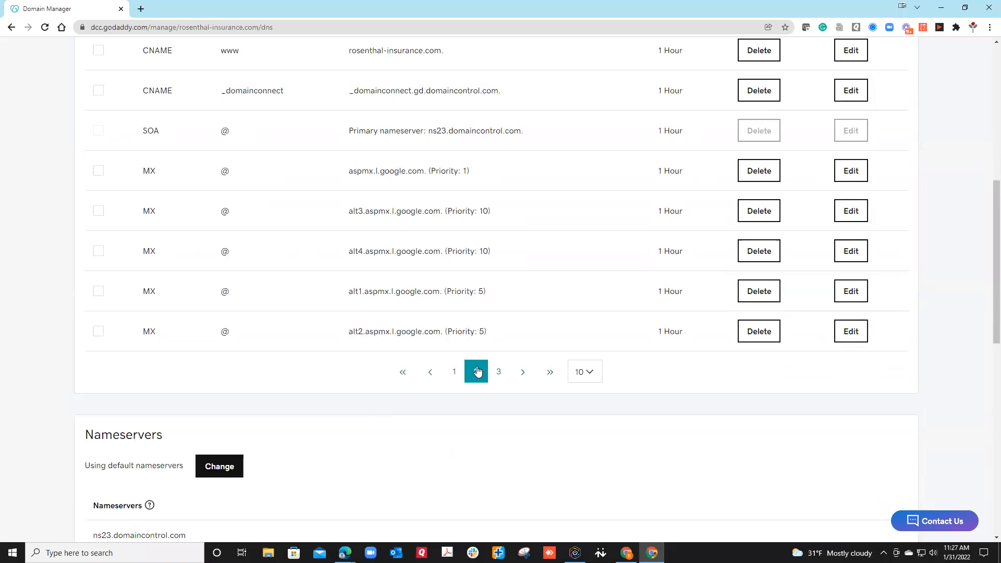
{"action": "left_click", "coordinate": [497, 372]}
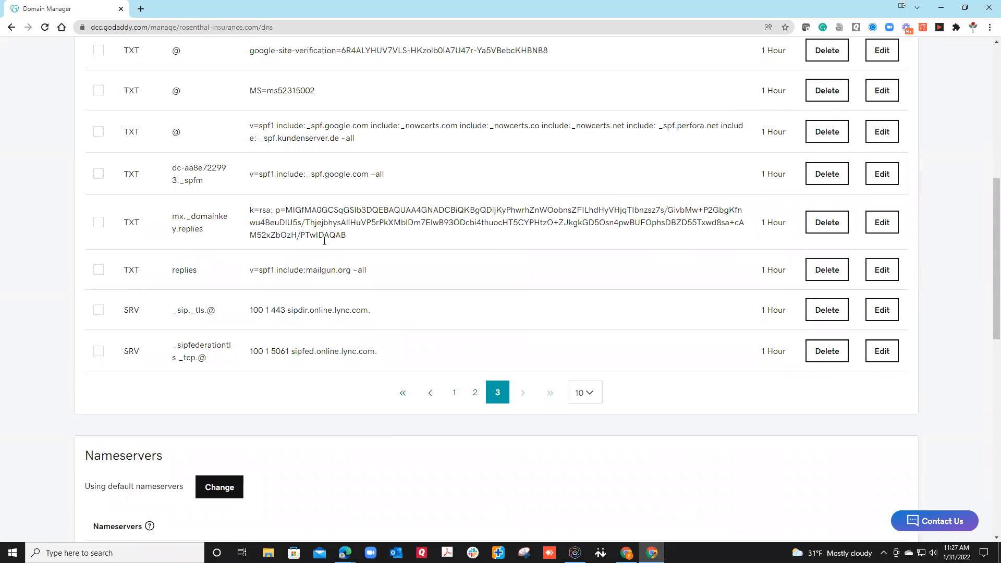
{"action": "scroll", "coordinate": [292, 240], "scroll_direction": "up", "scroll_amount": 2}
{"action": "scroll", "coordinate": [272, 209], "scroll_direction": "up", "scroll_amount": 2}
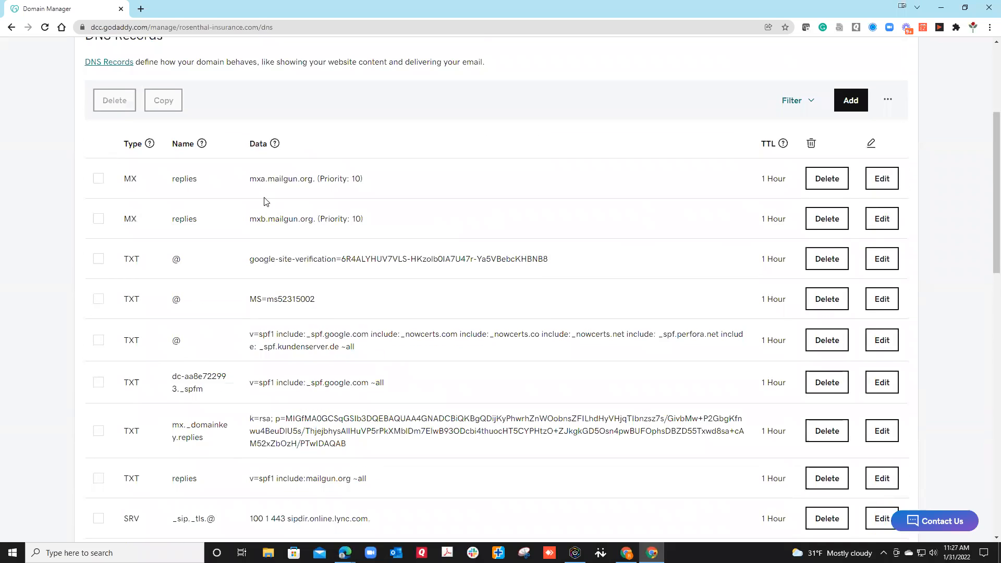
{"action": "scroll", "coordinate": [261, 202], "scroll_direction": "down", "scroll_amount": 2}
{"action": "scroll", "coordinate": [252, 154], "scroll_direction": "down", "scroll_amount": 2}
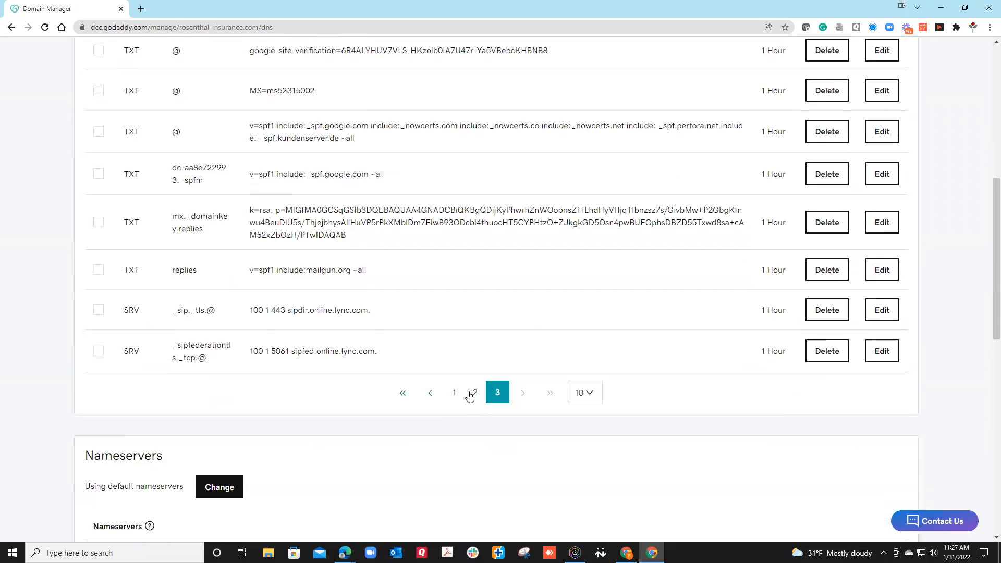
{"action": "left_click", "coordinate": [455, 395]}
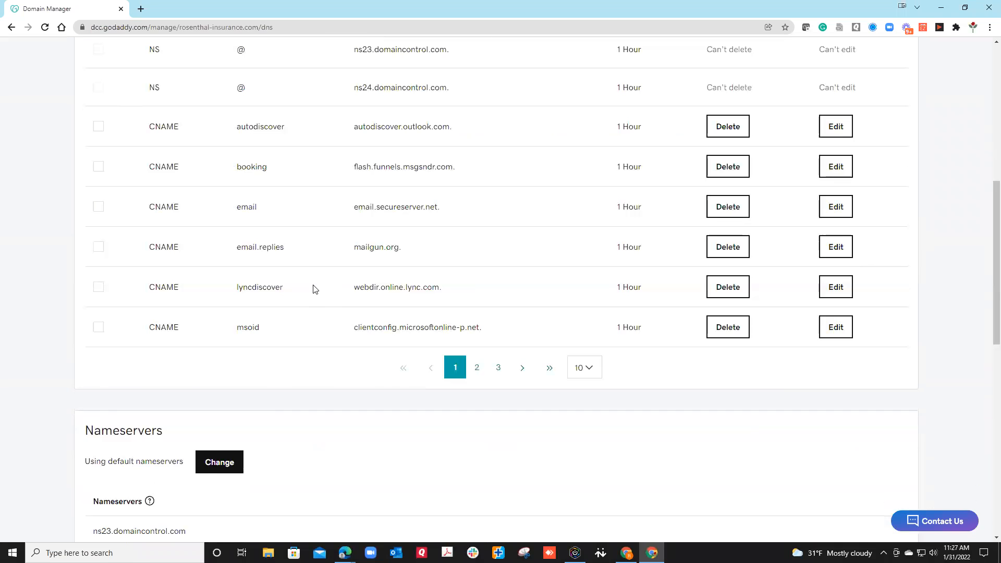
{"action": "scroll", "coordinate": [290, 295], "scroll_direction": "up", "scroll_amount": 1}
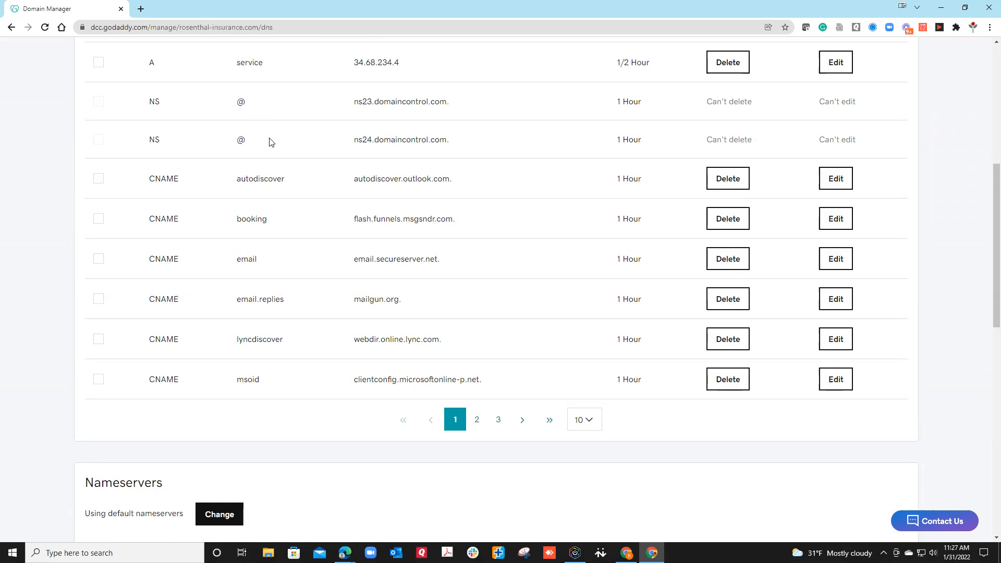
{"action": "scroll", "coordinate": [268, 139], "scroll_direction": "up", "scroll_amount": 2}
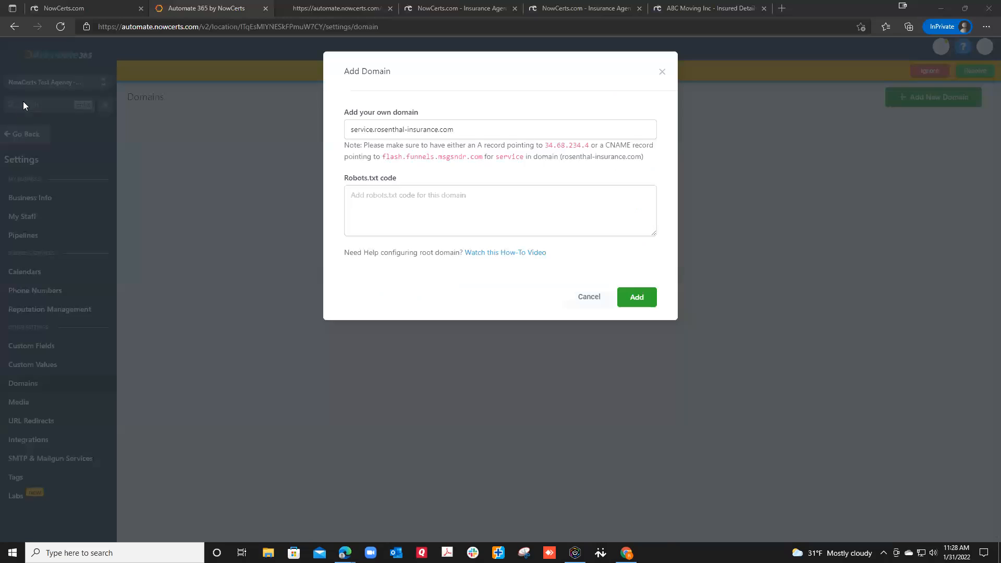
- Cancel adding the domain in Automate 365 and open service.rosenthal-insurance.com in a new browser tab
{"action": "left_click", "coordinate": [595, 305]}
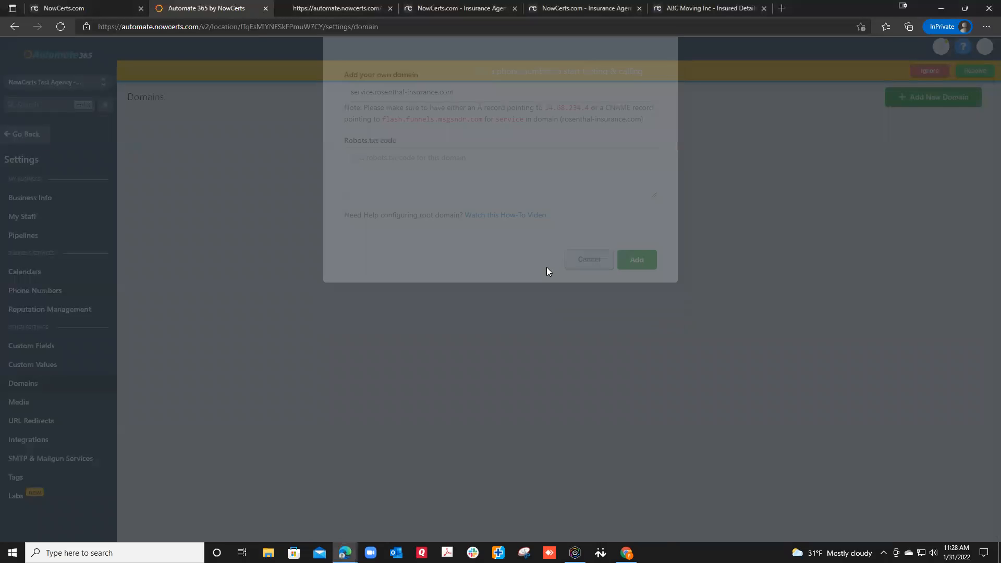
{"action": "left_click", "coordinate": [782, 8]}
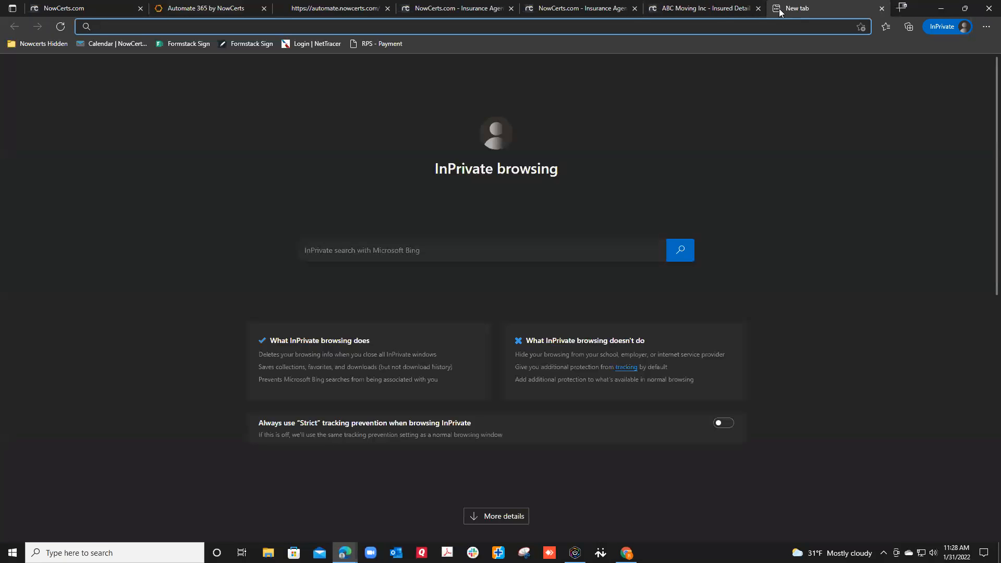
{"action": "type", "text": "service"}
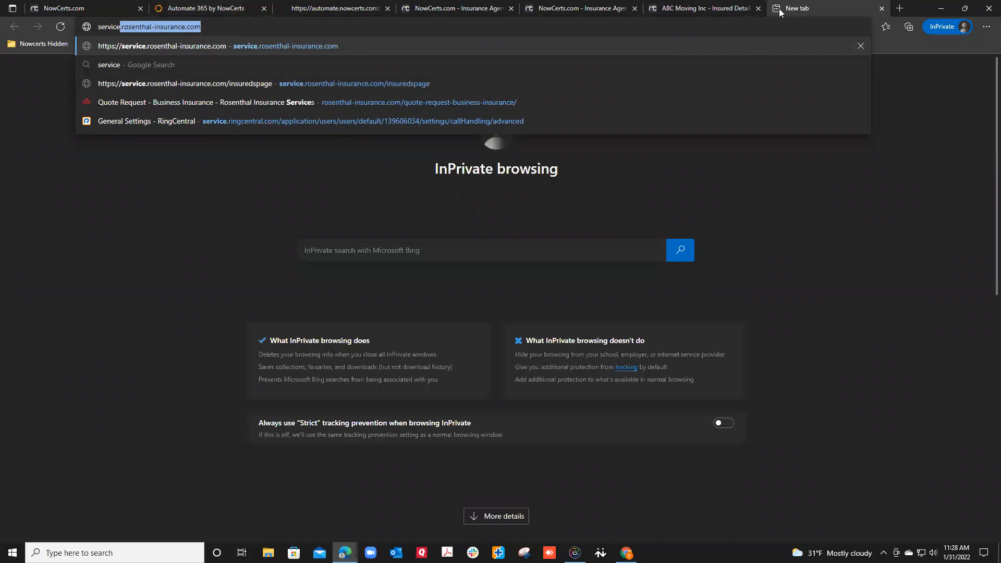
{"action": "key", "text": "Right"}
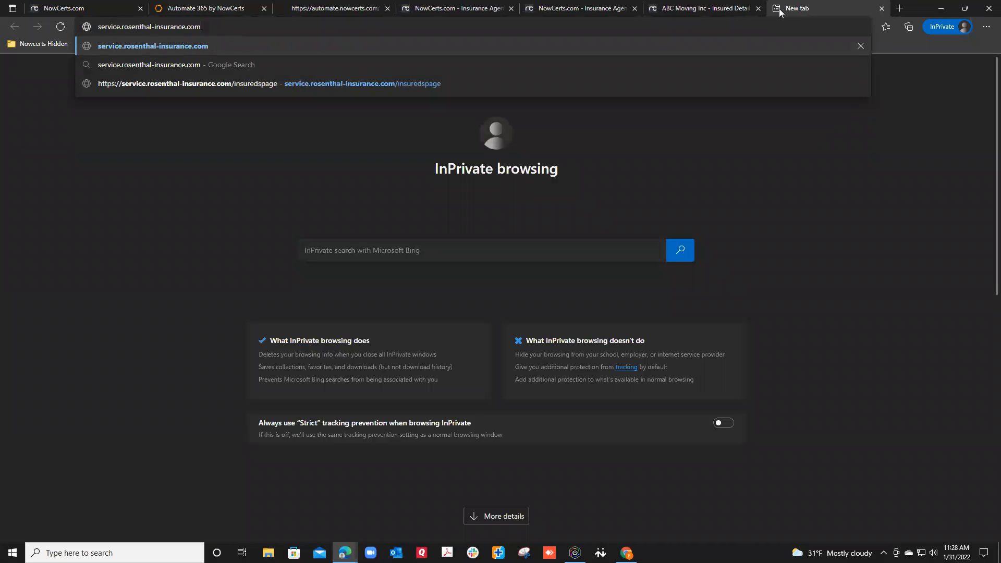
{"action": "key", "text": "Return"}
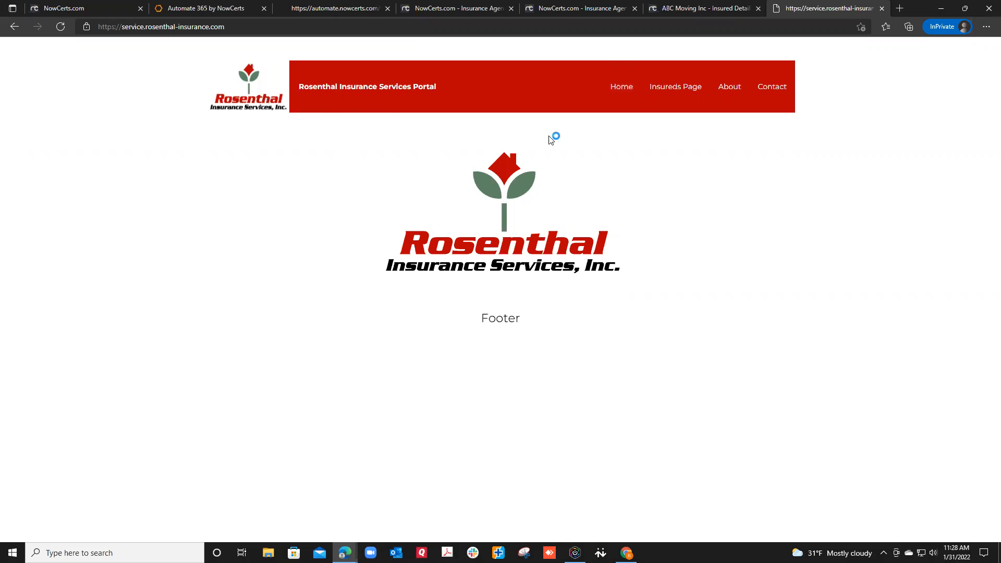
- Open the portal's Insureds Page and follow its Certificate of Insurance link to the NowCerts login
{"action": "left_click", "coordinate": [666, 90]}
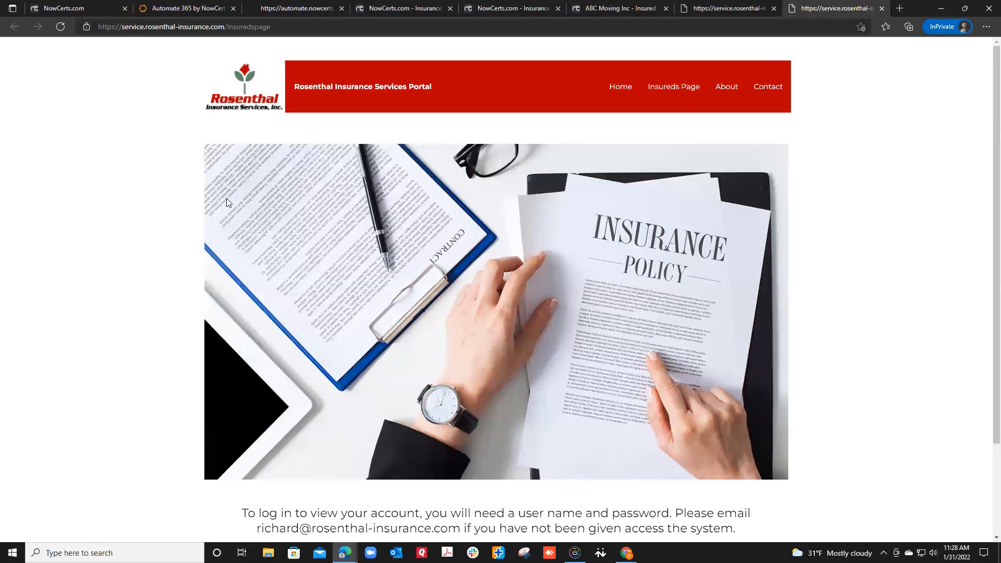
{"action": "scroll", "coordinate": [349, 315], "scroll_direction": "down", "scroll_amount": 3}
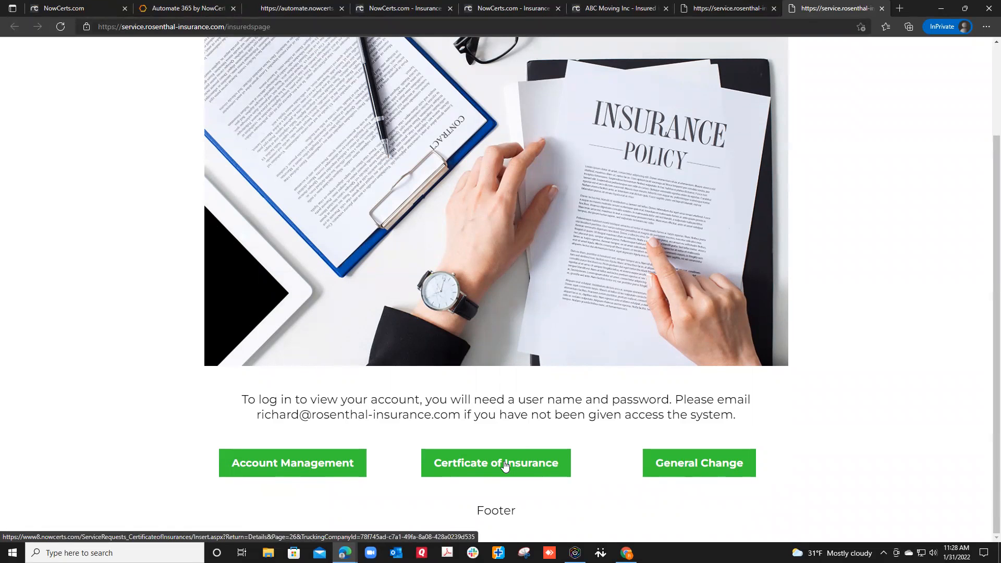
{"action": "left_click", "coordinate": [504, 462]}
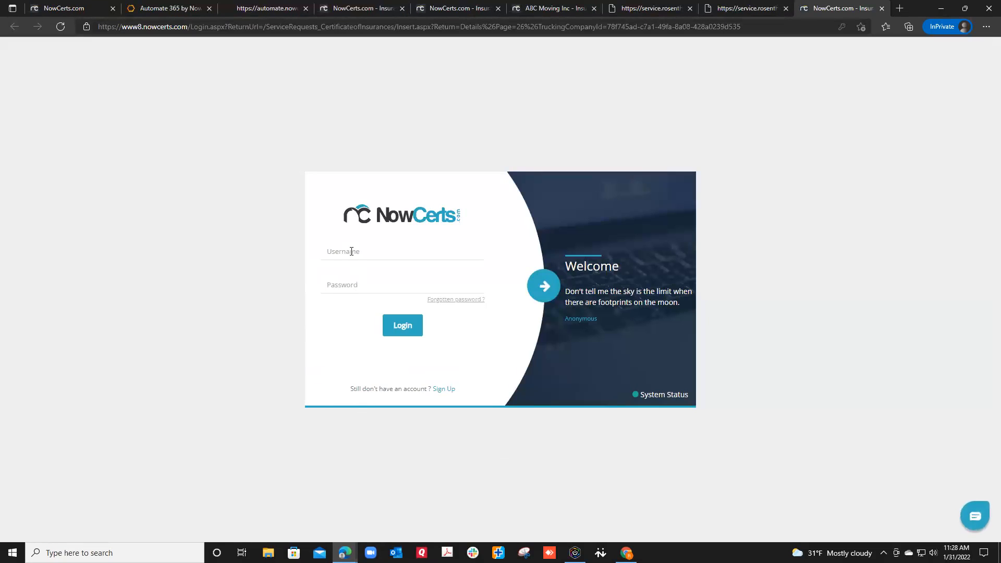
- Log in to NowCerts with the saved insured account's username, replacing the filled-in password with the account password
{"action": "left_click", "coordinate": [354, 251]}
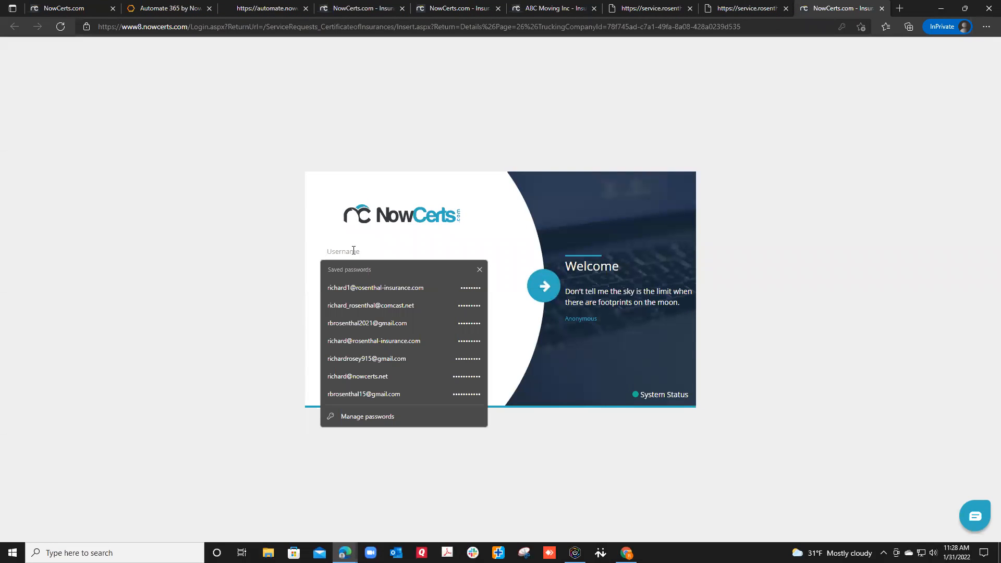
{"action": "left_click", "coordinate": [348, 307]}
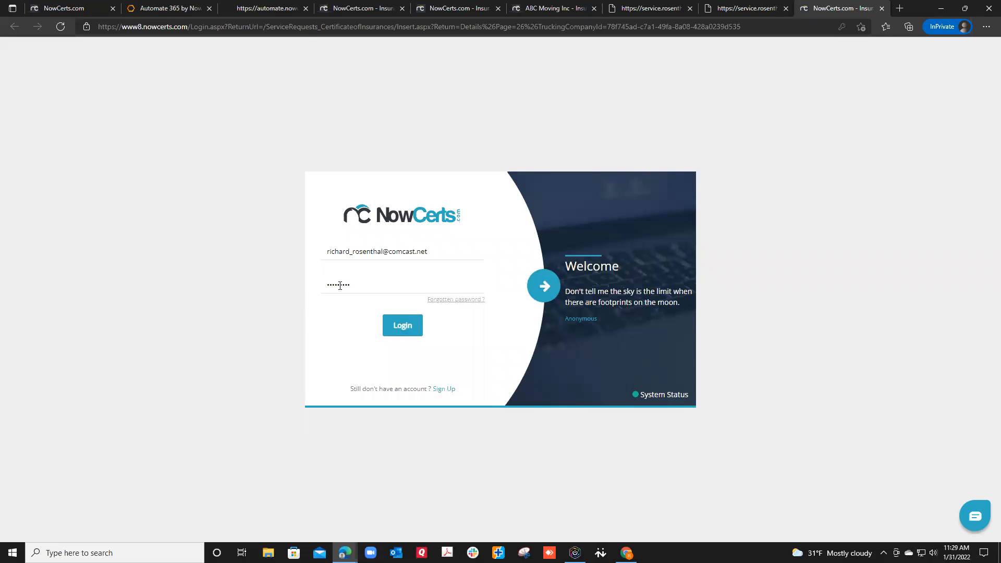
{"action": "double_click", "coordinate": [340, 286]}
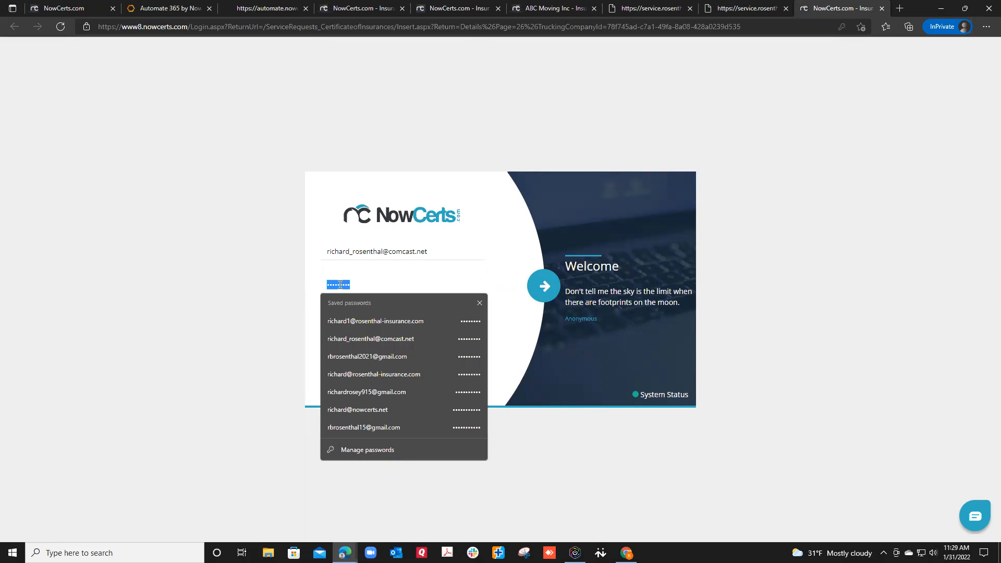
{"action": "type", "text": "••••"}
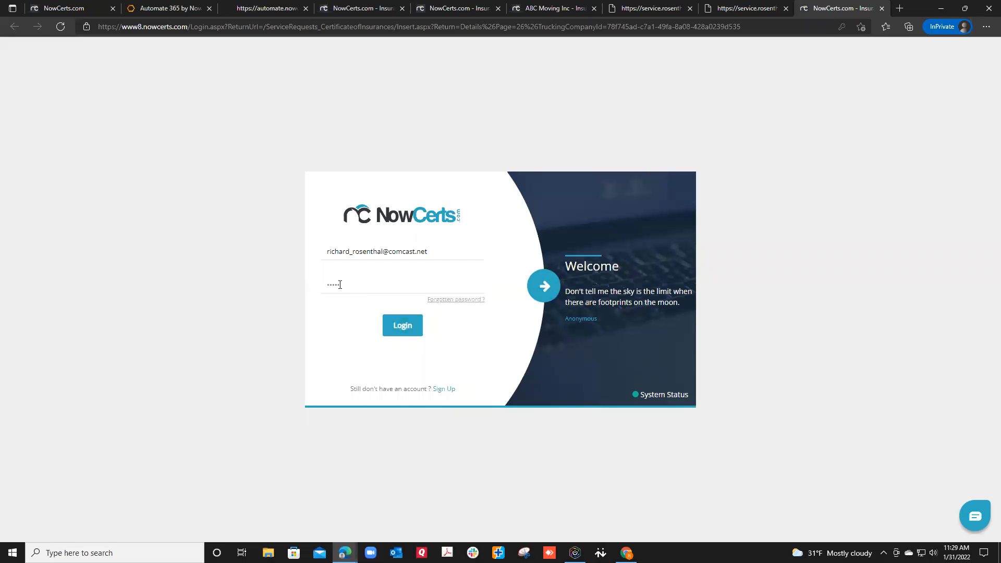
{"action": "type", "text": "••"}
{"action": "key", "text": "Return"}
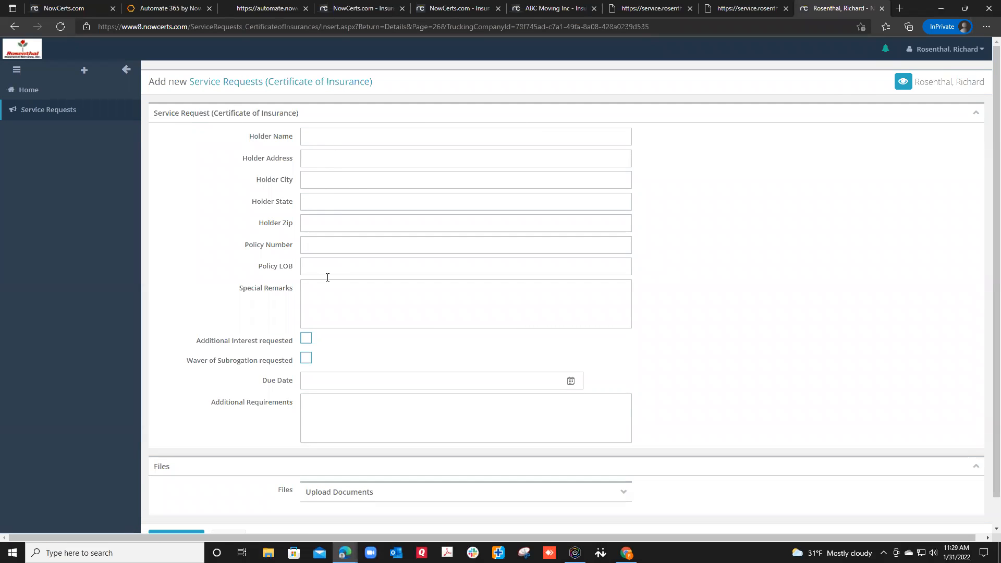
- Review the Certificate of Insurance request form, and open the Service Requests list to view the available new request types
{"action": "scroll", "coordinate": [338, 310], "scroll_direction": "down", "scroll_amount": 1}
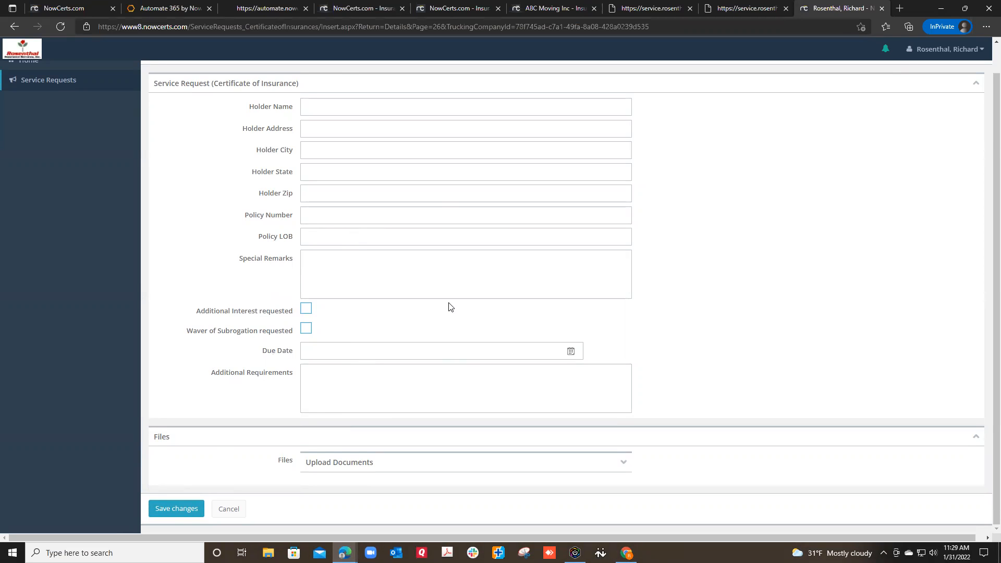
{"action": "scroll", "coordinate": [450, 310], "scroll_direction": "up", "scroll_amount": 1}
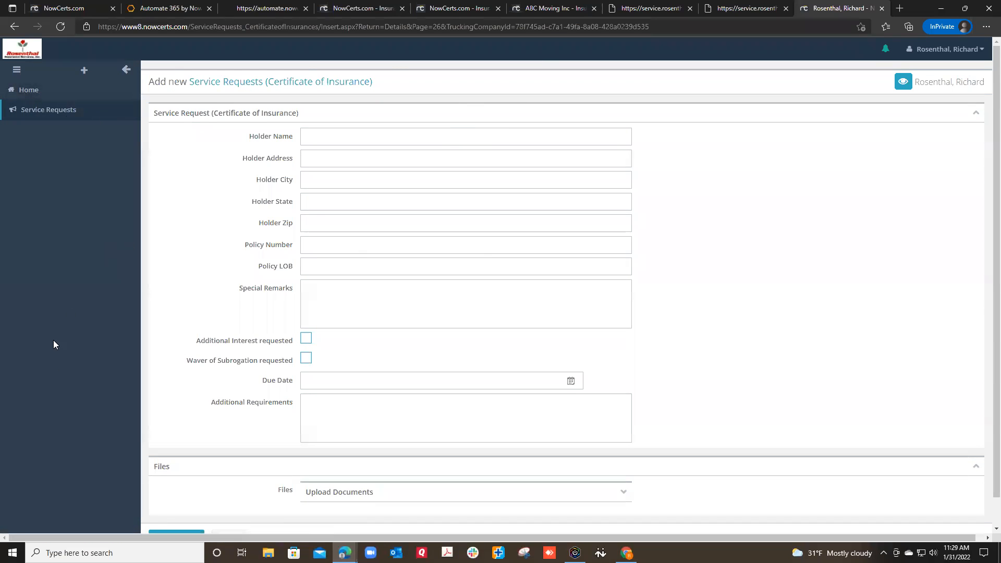
{"action": "left_click", "coordinate": [40, 111]}
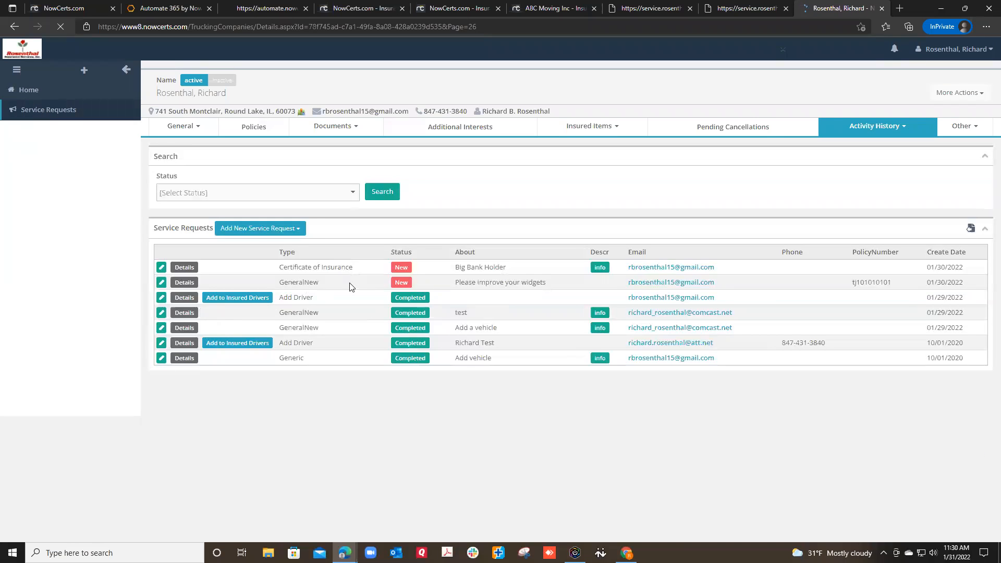
{"action": "left_click", "coordinate": [254, 240]}
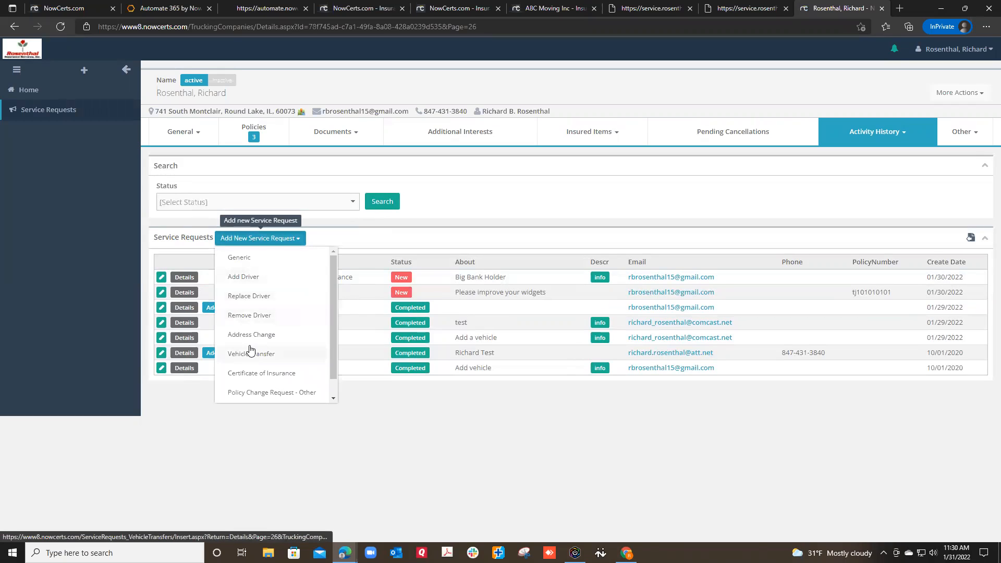
{"action": "scroll", "coordinate": [253, 360], "scroll_direction": "down", "scroll_amount": 1}
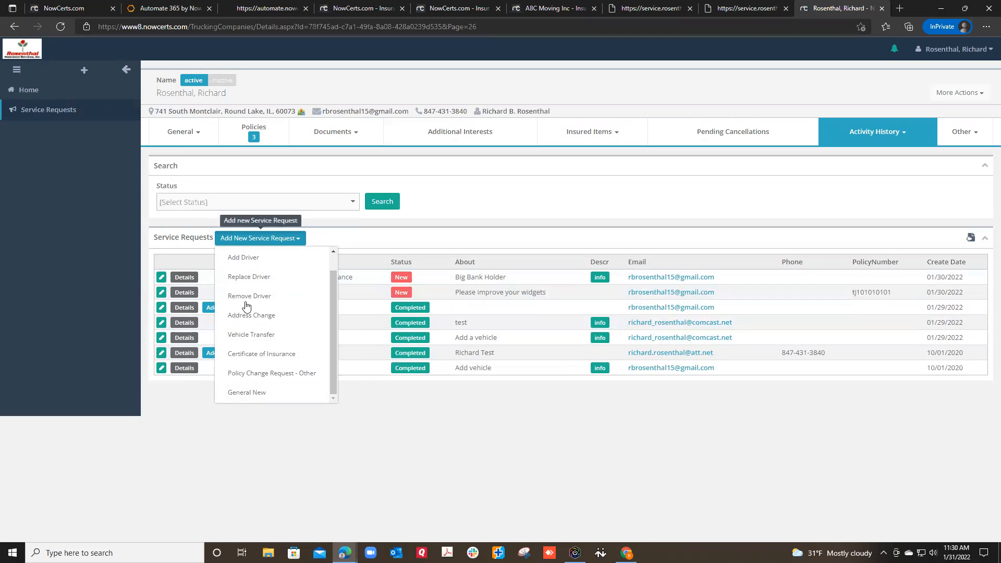
{"action": "left_click", "coordinate": [327, 236]}
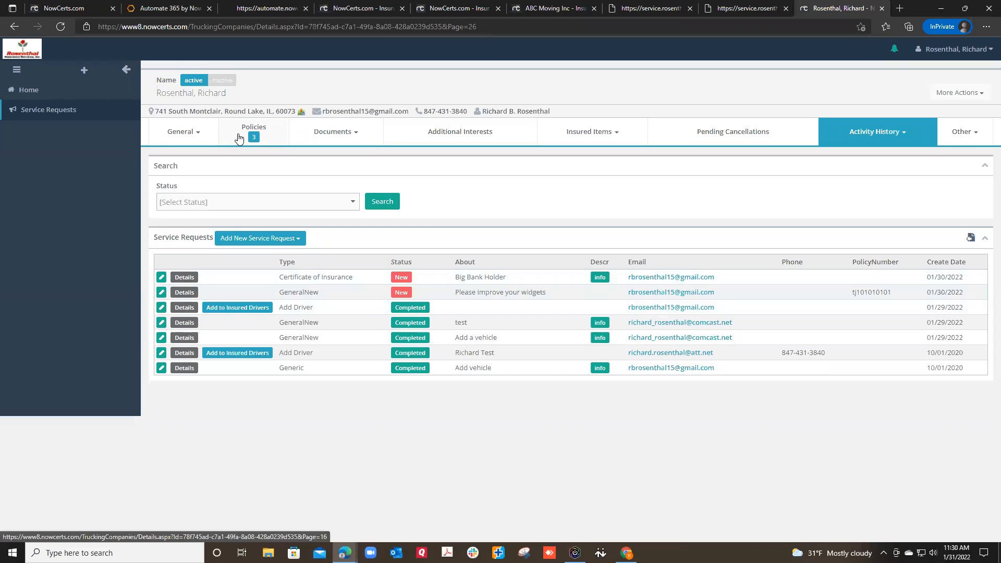
{"action": "mouse_move", "coordinate": [293, 133]}
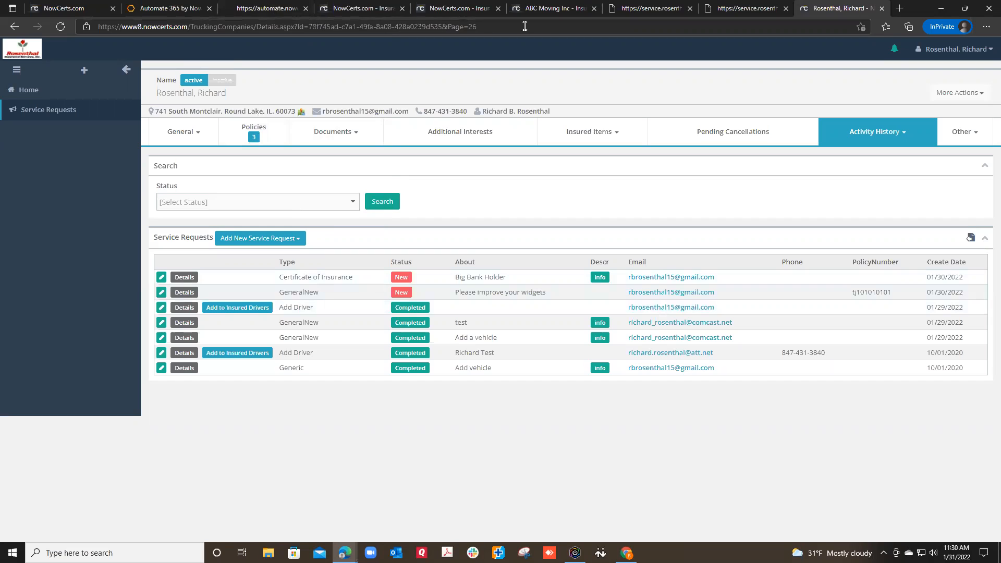
- Load booking.rosenthal-insurance.com in place of the service portal's home page and review its appointment booking calendar
{"action": "left_click", "coordinate": [638, 12]}
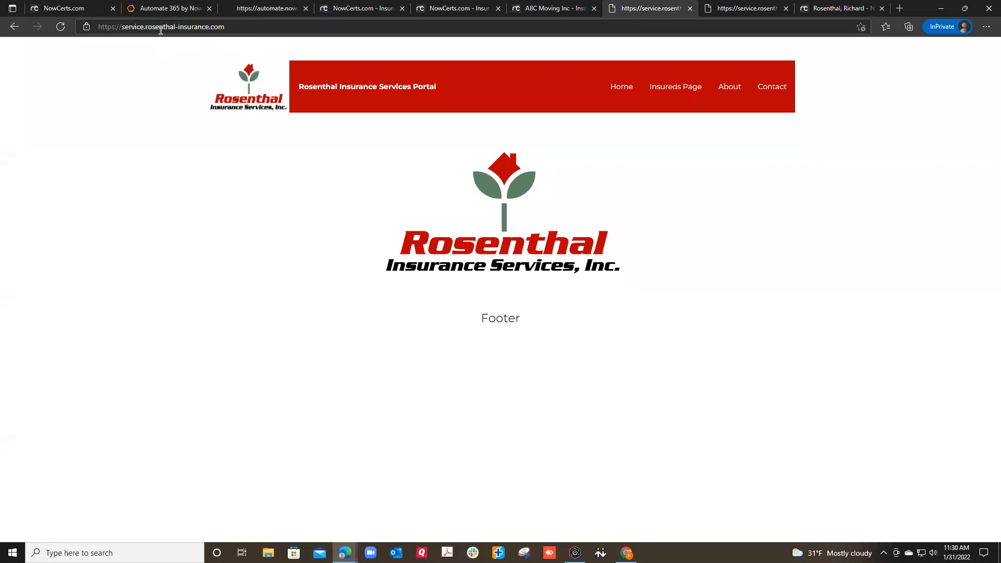
{"action": "left_click", "coordinate": [208, 29]}
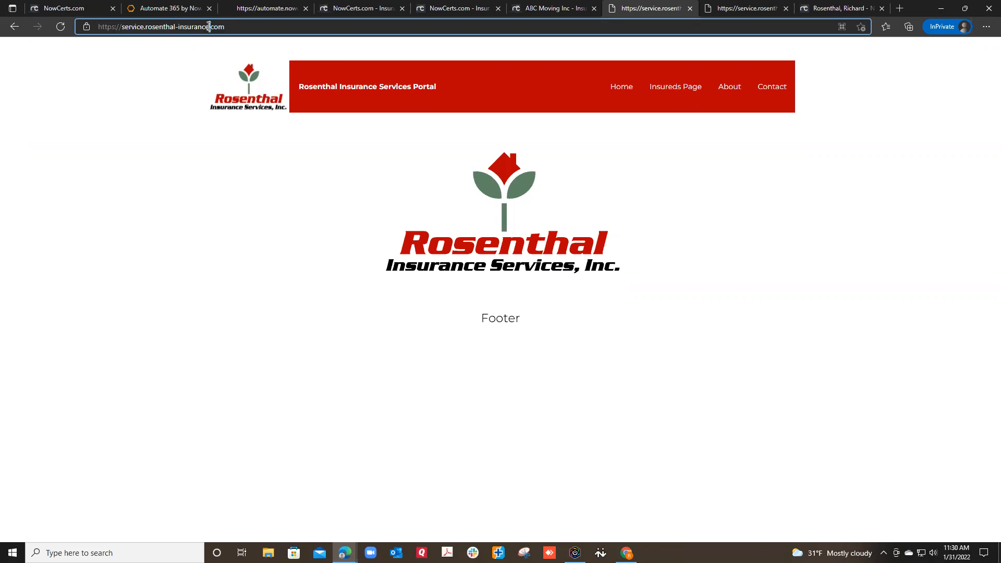
{"action": "key", "text": "shift+Home"}
{"action": "left_click", "coordinate": [229, 27]}
{"action": "key", "text": "BackSpace"}
{"action": "key", "text": "BackSpace"}
{"action": "key", "text": "BackSpace"}
{"action": "key", "text": "BackSpace"}
{"action": "key", "text": "BackSpace"}
{"action": "key", "text": "BackSpace"}
{"action": "key", "text": "BackSpace"}
{"action": "key", "text": "BackSpace"}
{"action": "key", "text": "BackSpace"}
{"action": "key", "text": "BackSpace"}
{"action": "key", "text": "BackSpace"}
{"action": "key", "text": "BackSpace"}
{"action": "key", "text": "BackSpace"}
{"action": "key", "text": "BackSpace"}
{"action": "key", "text": "BackSpace"}
{"action": "key", "text": "BackSpace"}
{"action": "key", "text": "BackSpace"}
{"action": "key", "text": "BackSpace"}
{"action": "key", "text": "BackSpace"}
{"action": "key", "text": "BackSpace"}
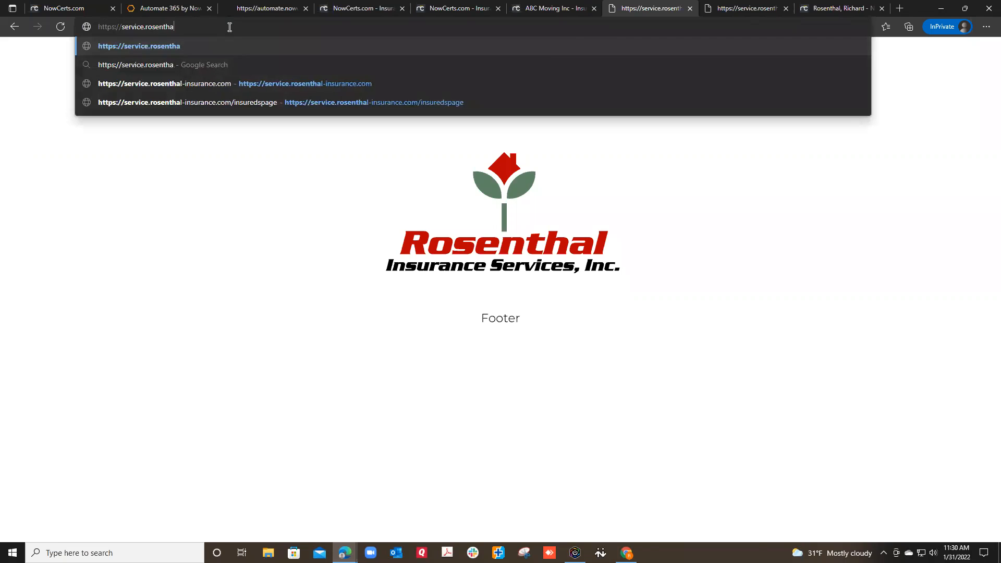
{"action": "key", "text": "BackSpace"}
{"action": "key", "text": "BackSpace"}
{"action": "key", "text": "BackSpace"}
{"action": "key", "text": "BackSpace"}
{"action": "key", "text": "BackSpace"}
{"action": "key", "text": "BackSpace"}
{"action": "key", "text": "BackSpace"}
{"action": "key", "text": "BackSpace"}
{"action": "key", "text": "BackSpace"}
{"action": "key", "text": "BackSpace"}
{"action": "type", "text": "b"}
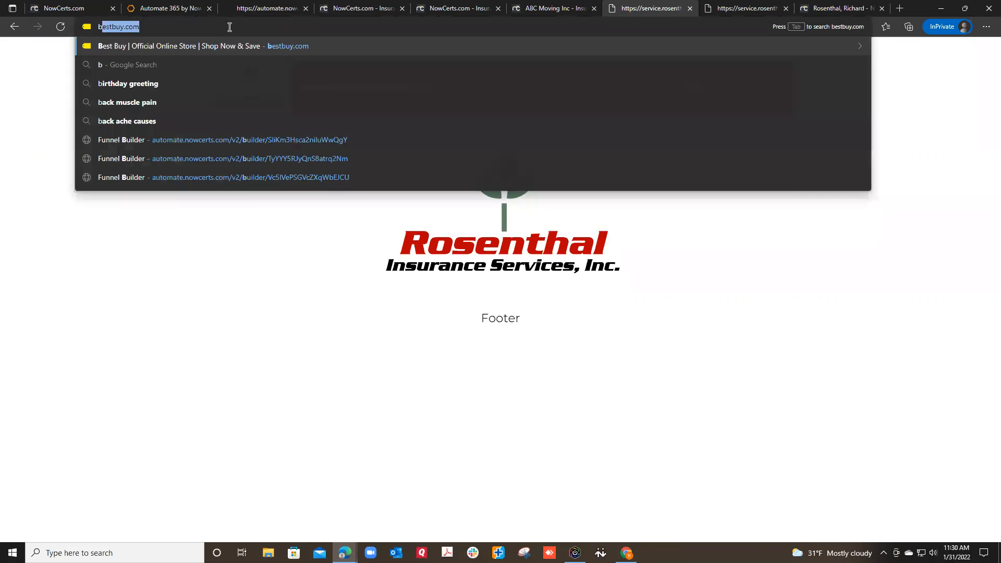
{"action": "type", "text": "ooking"}
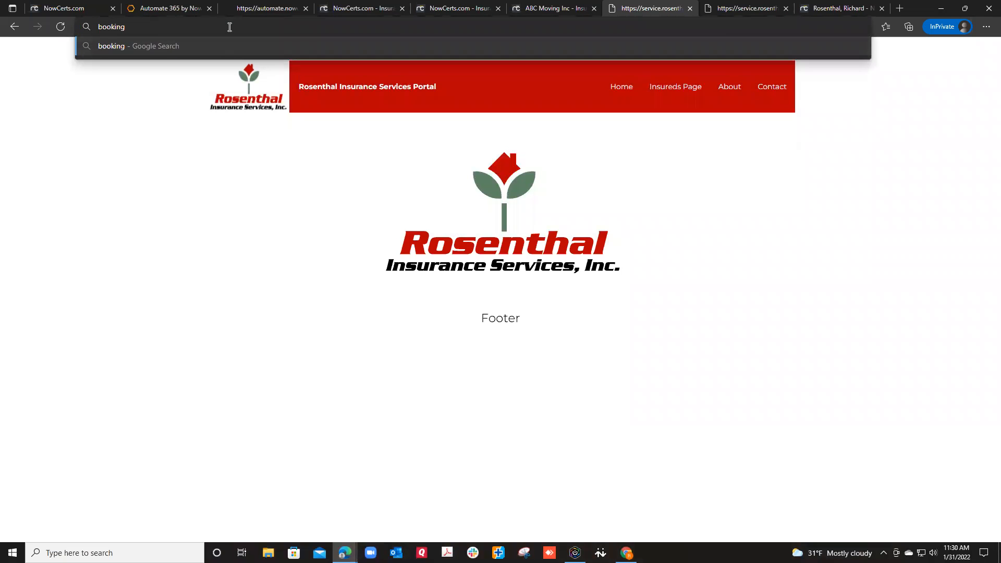
{"action": "type", "text": ".rosenthal-in"}
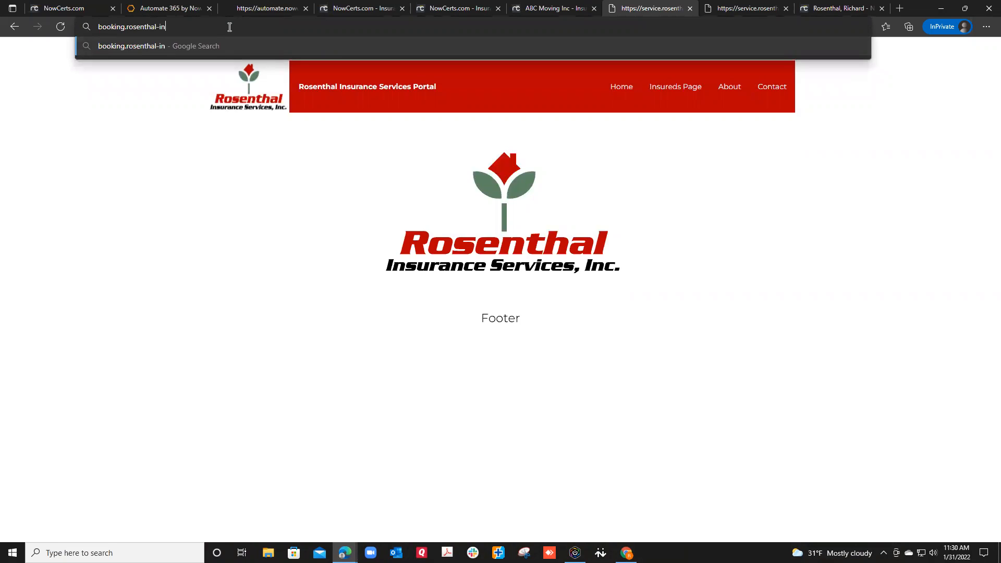
{"action": "type", "text": "surance.com"}
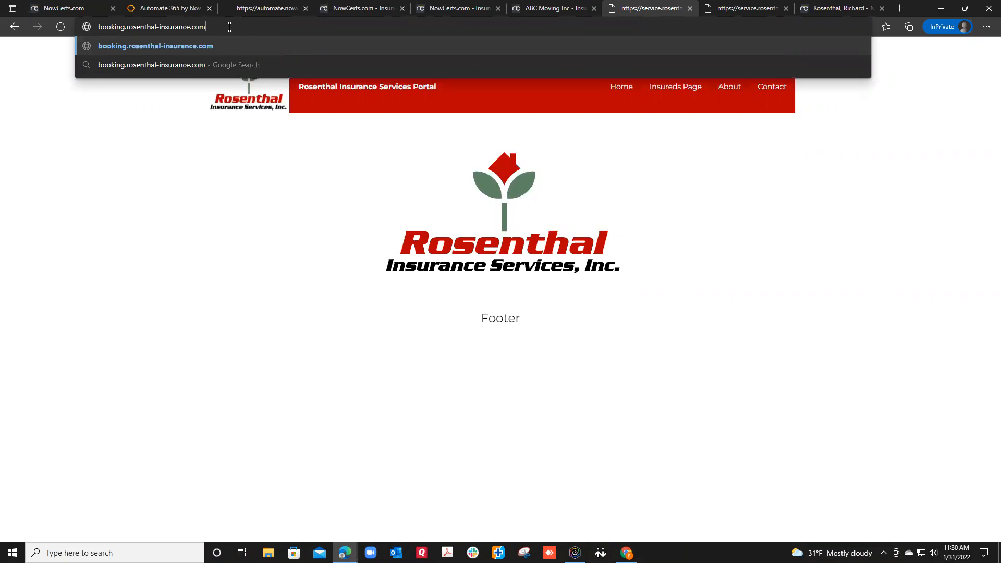
{"action": "key", "text": "Return"}
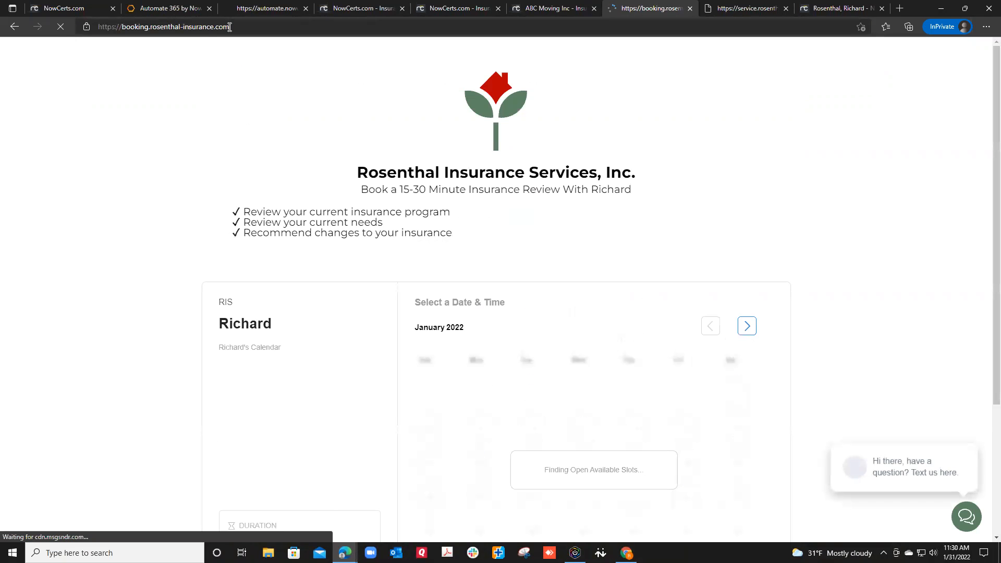
{"action": "scroll", "coordinate": [505, 248], "scroll_direction": "down", "scroll_amount": 1}
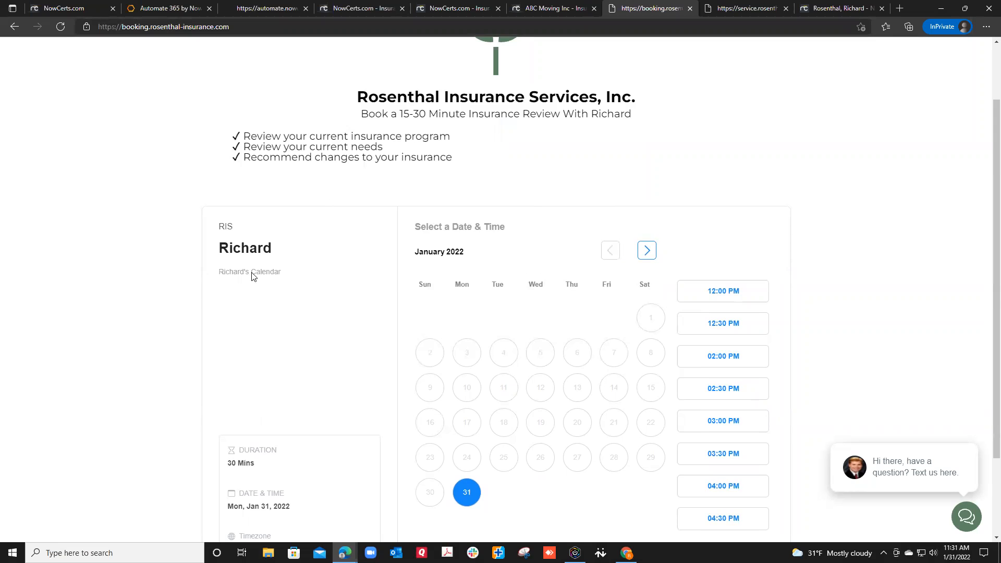
{"action": "scroll", "coordinate": [256, 313], "scroll_direction": "down", "scroll_amount": 2}
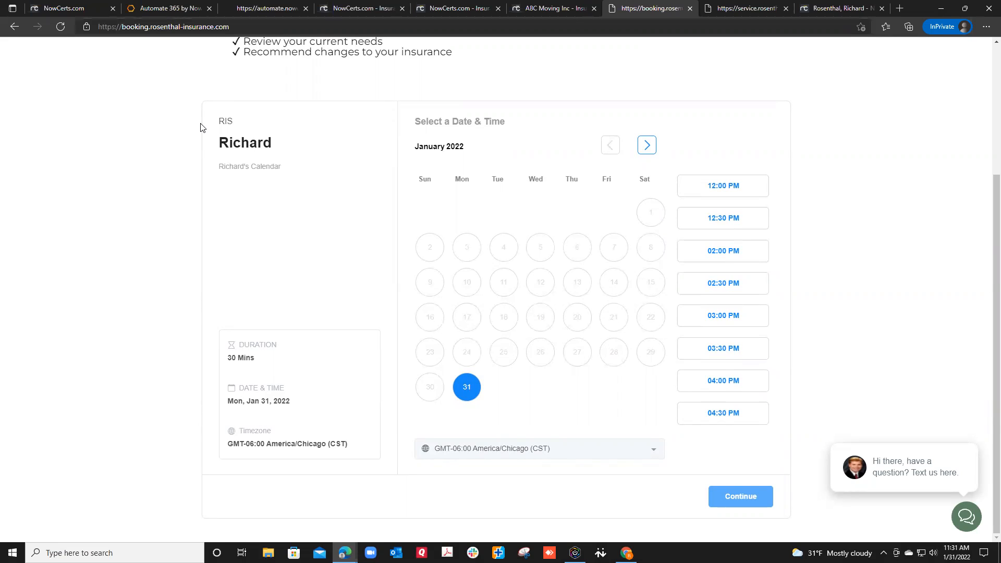
- Close the booking and Insureds Page tabs, and return from Automate 365's domain settings to the Test Agency website pages
{"action": "left_click", "coordinate": [690, 9]}
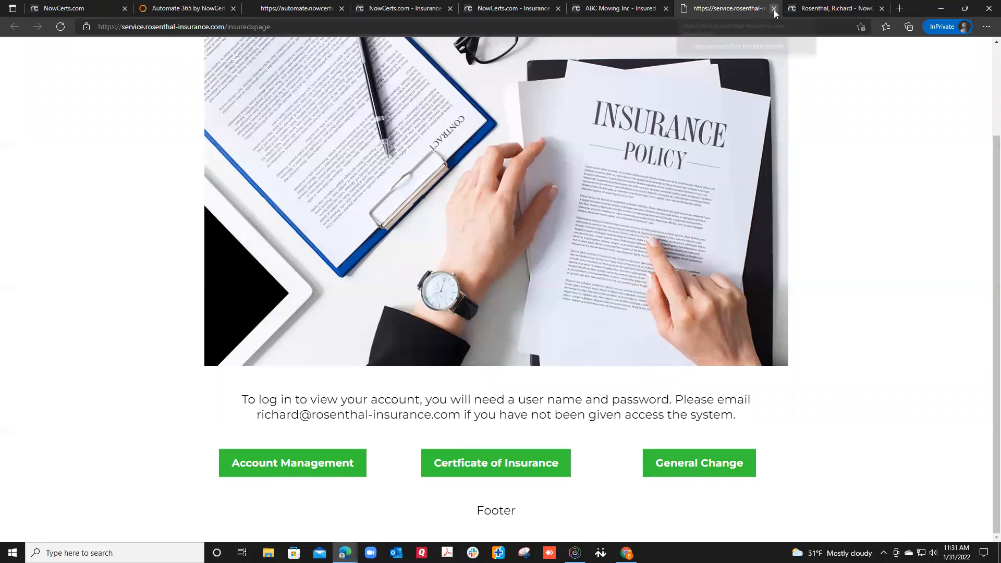
{"action": "left_click", "coordinate": [774, 9]}
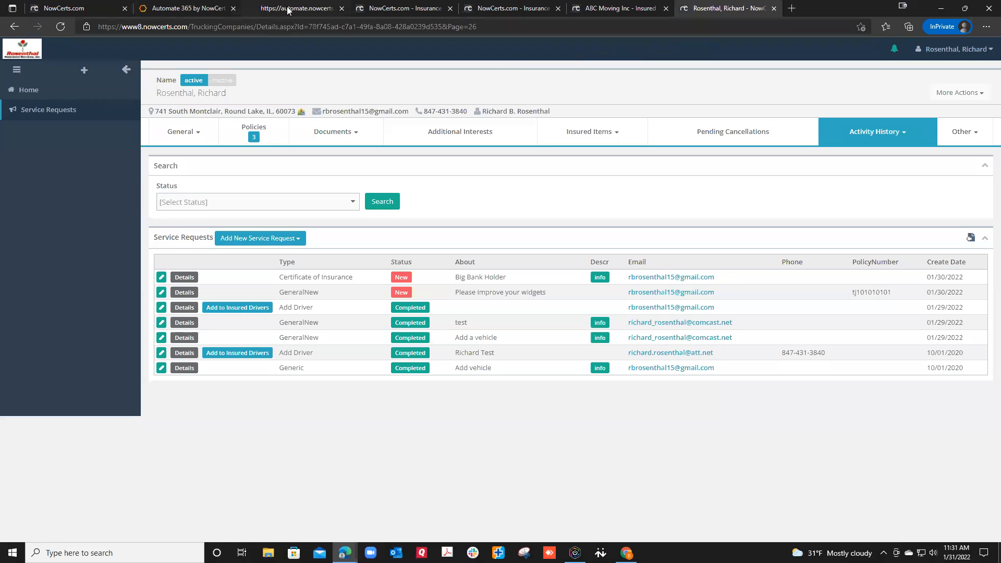
{"action": "left_click", "coordinate": [288, 10]}
{"action": "left_click", "coordinate": [177, 9]}
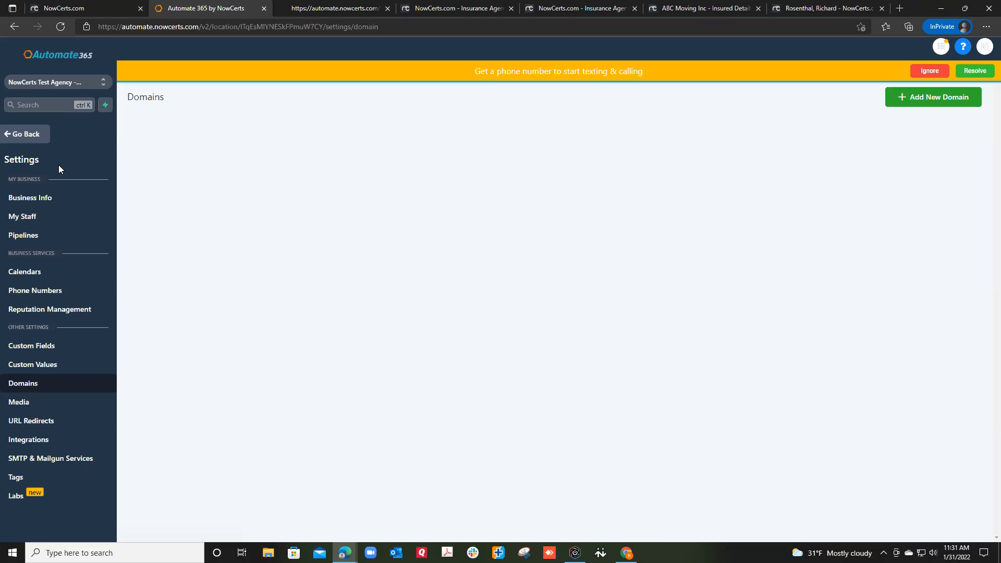
{"action": "left_click", "coordinate": [30, 134]}
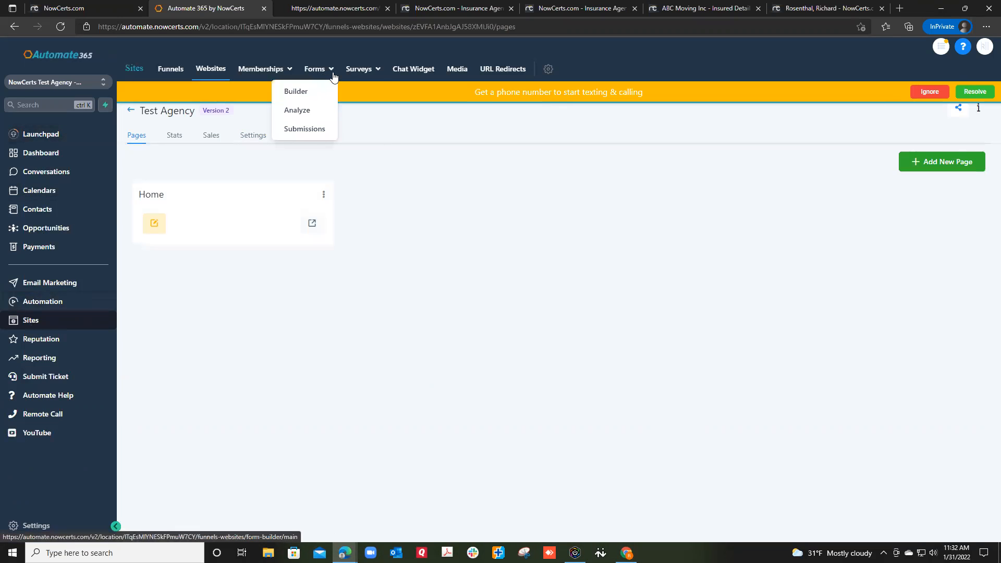
- Open the Commercial Quote survey in the survey builder
{"action": "mouse_move", "coordinate": [350, 72]}
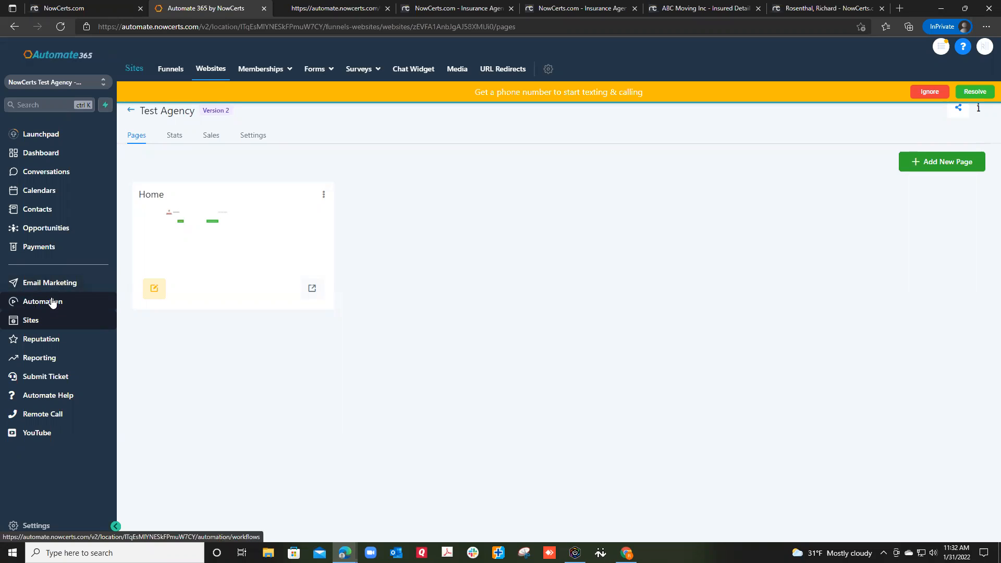
{"action": "mouse_move", "coordinate": [360, 66]}
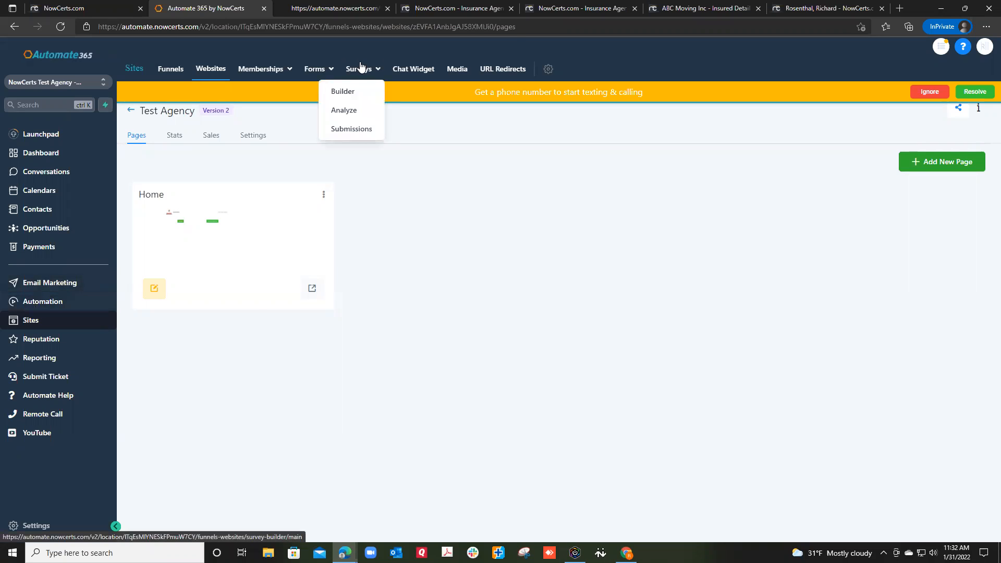
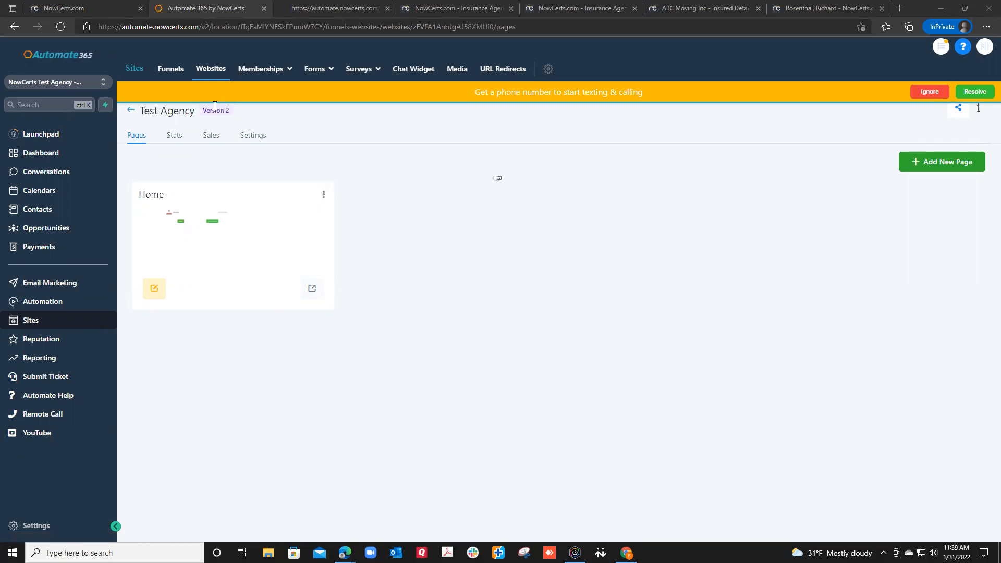
{"action": "mouse_move", "coordinate": [367, 72]}
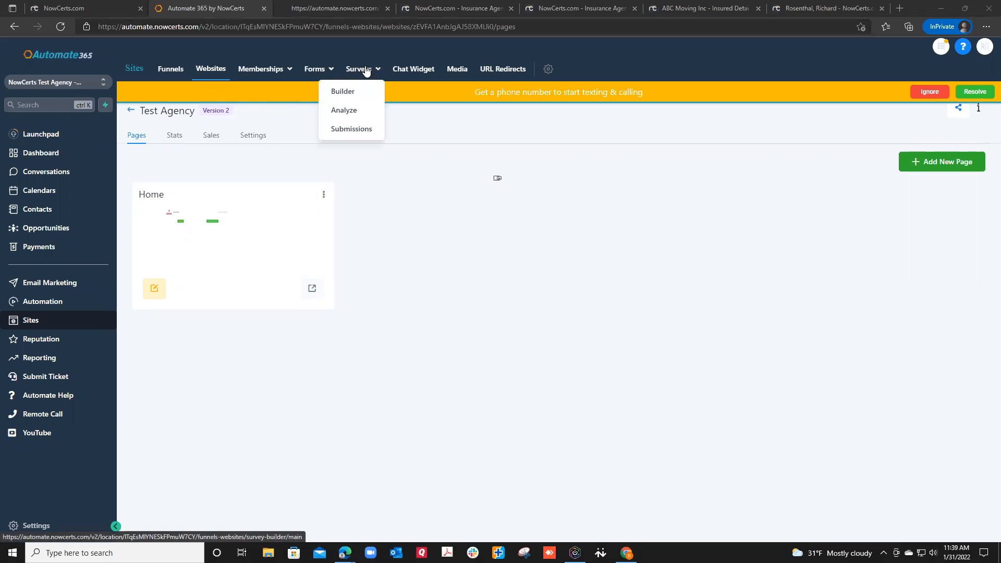
{"action": "left_click", "coordinate": [340, 92]}
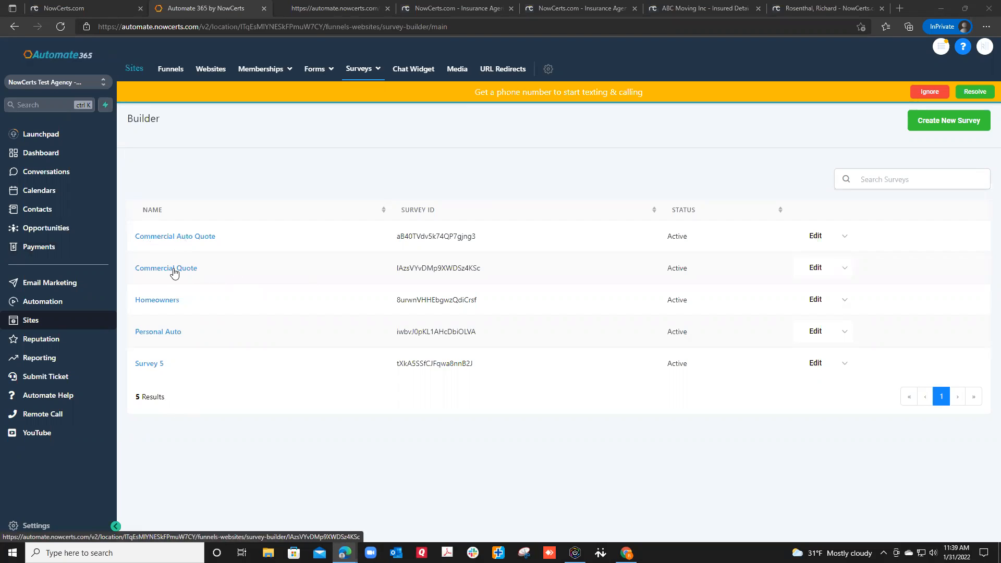
{"action": "left_click", "coordinate": [161, 326]}
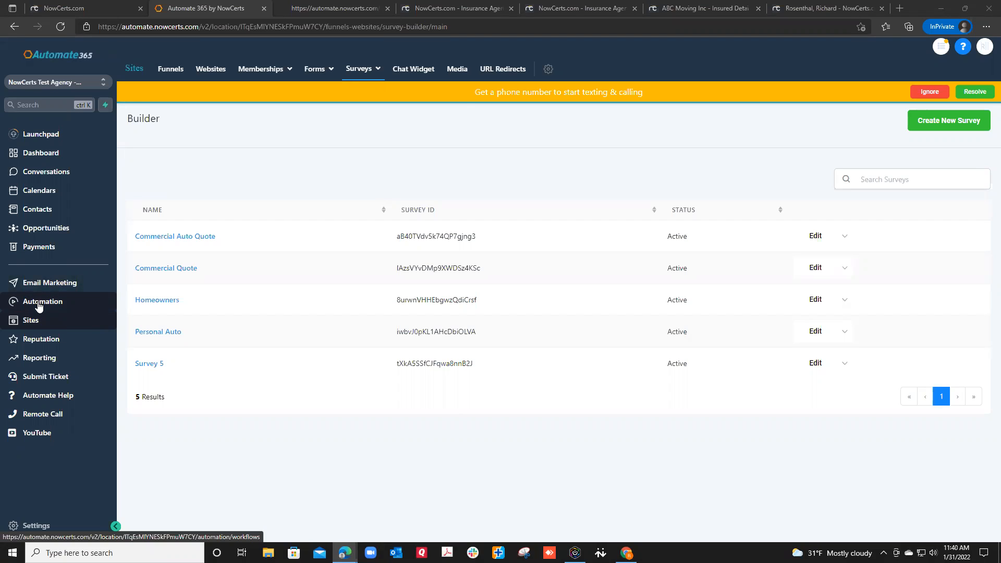
{"action": "left_click", "coordinate": [167, 269]}
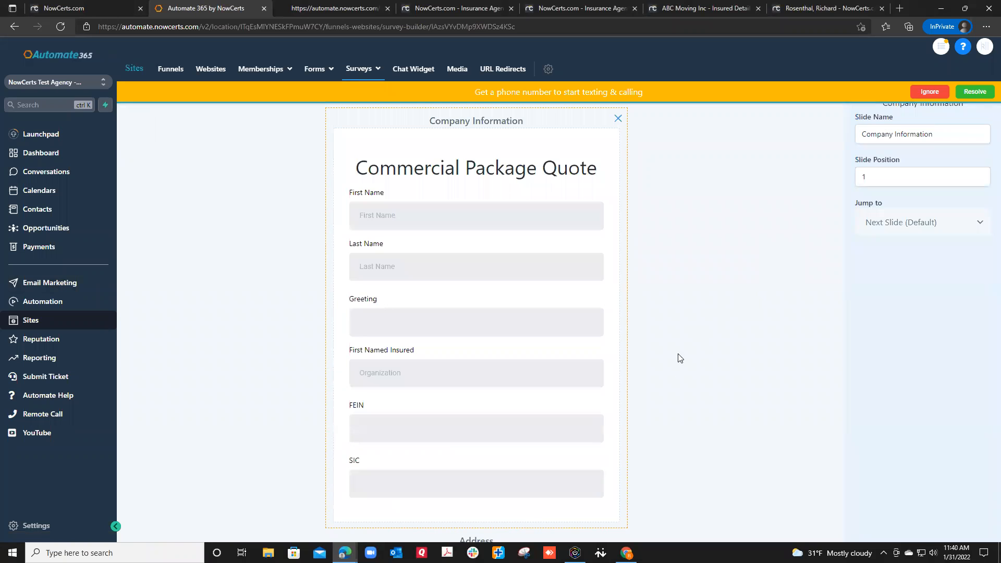
- Review the Commercial Quote survey's slides through Slide 19 and select its hidden AgencyID field to inspect its settings
{"action": "scroll", "coordinate": [683, 365], "scroll_direction": "down", "scroll_amount": 20}
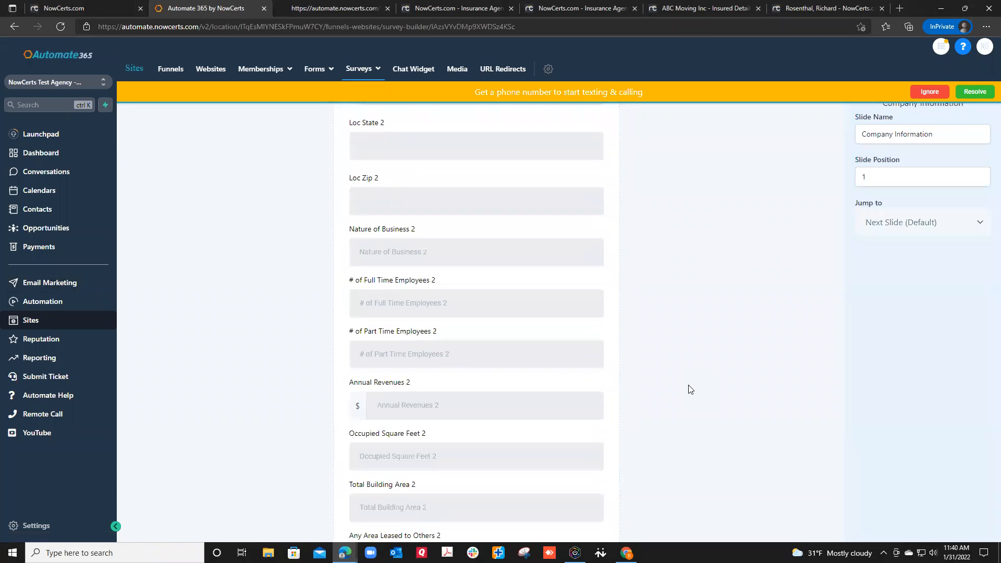
{"action": "scroll", "coordinate": [693, 390], "scroll_direction": "down", "scroll_amount": 20}
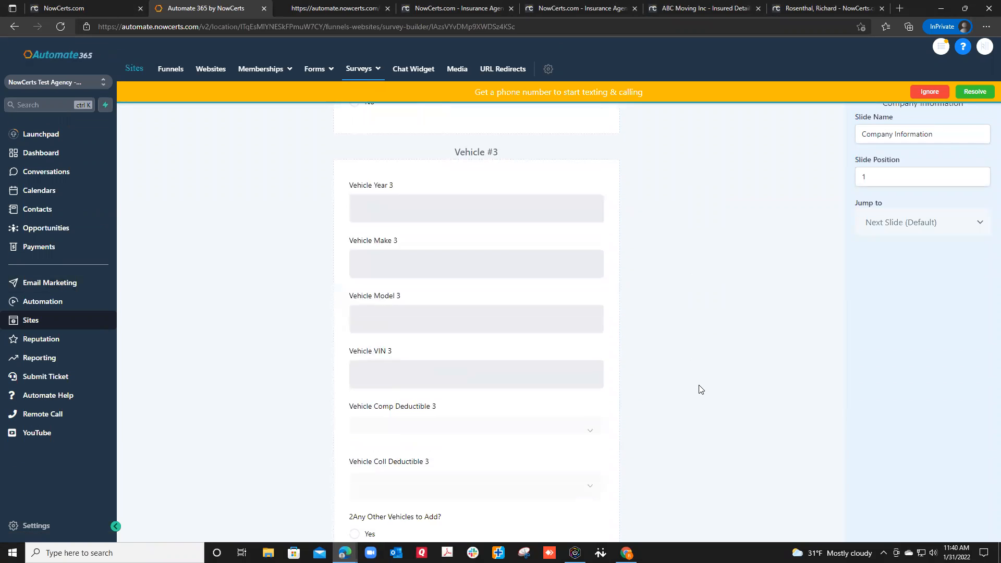
{"action": "scroll", "coordinate": [700, 389], "scroll_direction": "down", "scroll_amount": 20}
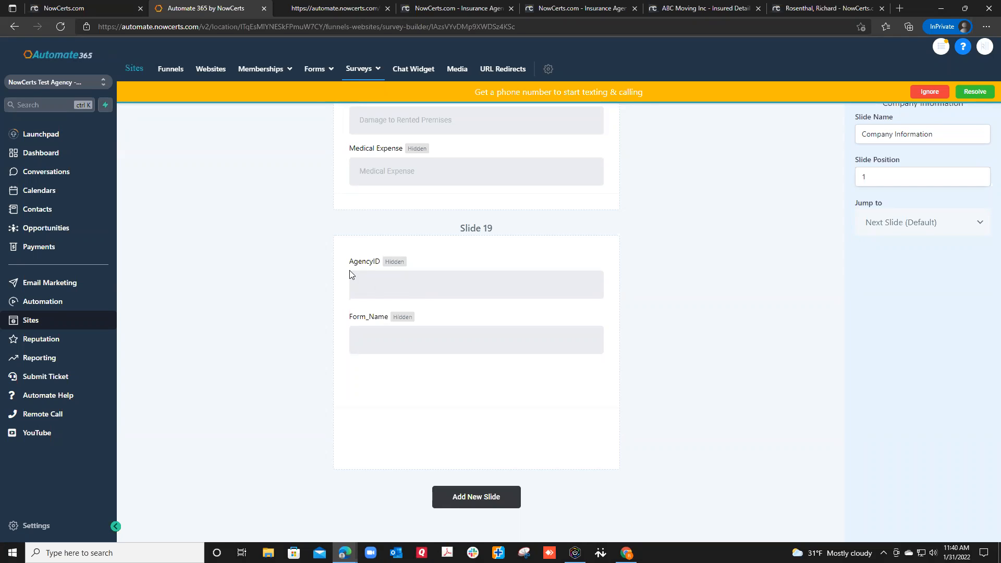
{"action": "left_click", "coordinate": [439, 286]}
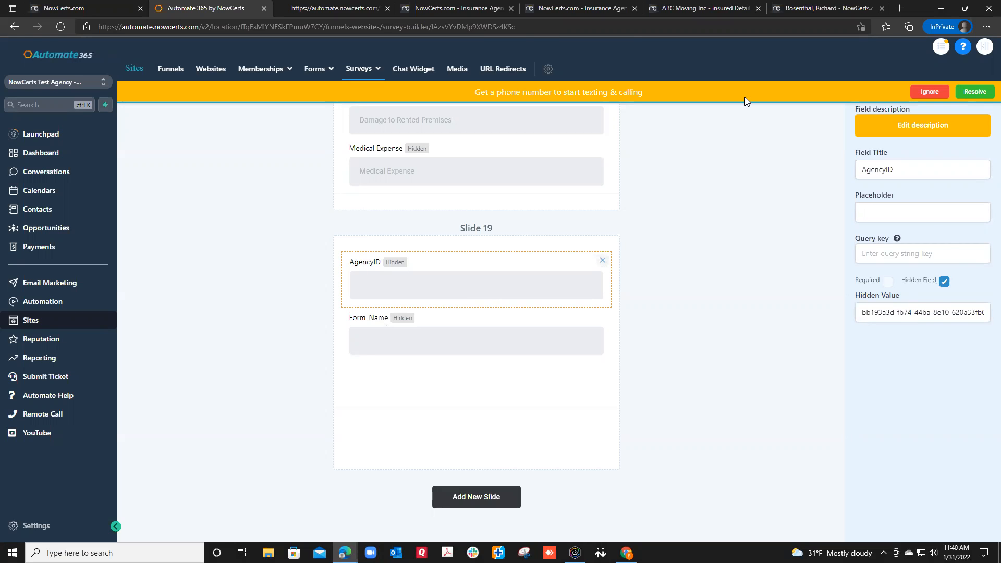
- Open the agency profile in NowCerts to check the agency ID in its address, and return to the Automate 365 survey
{"action": "left_click", "coordinate": [679, 6]}
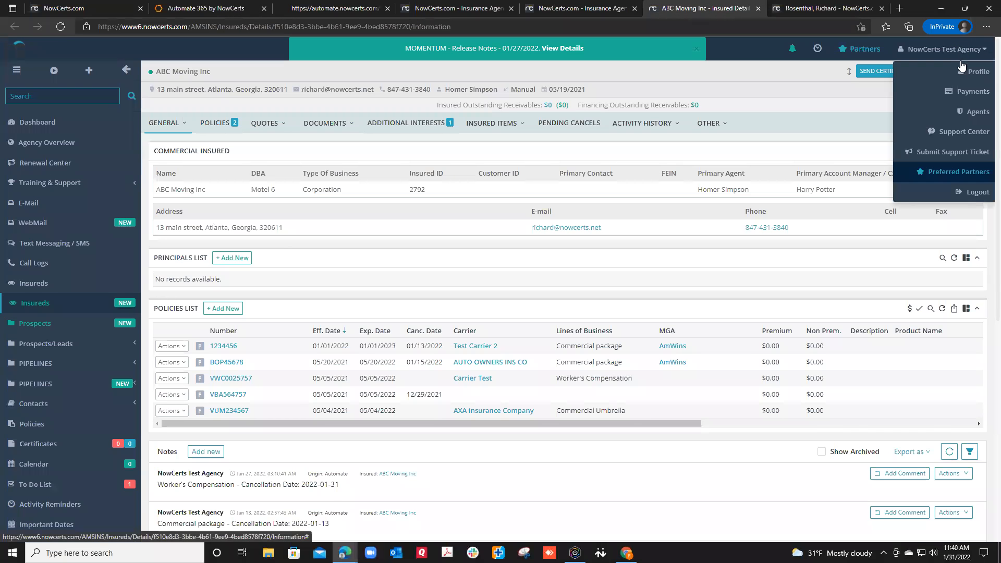
{"action": "left_click", "coordinate": [964, 70]}
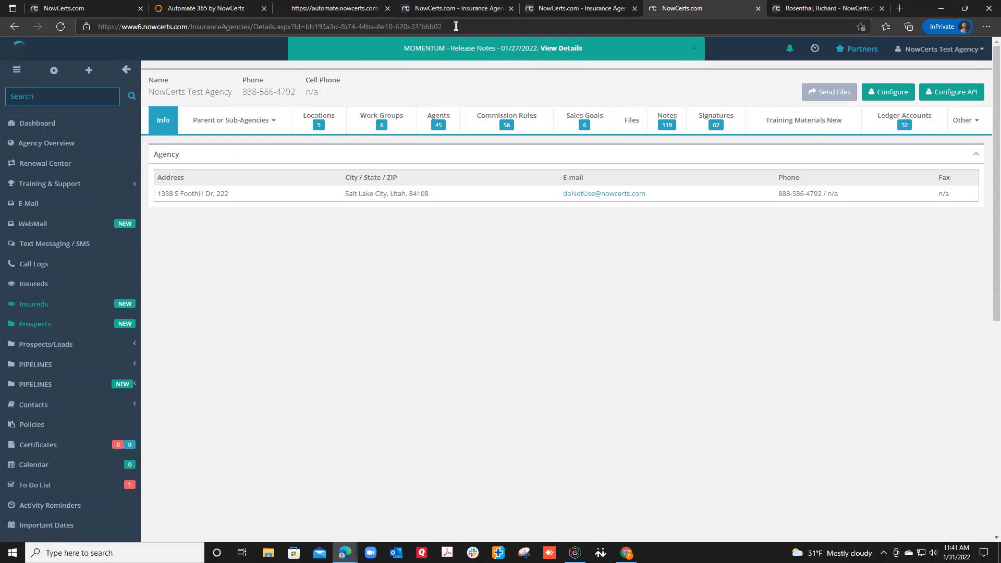
{"action": "left_click", "coordinate": [250, 11]}
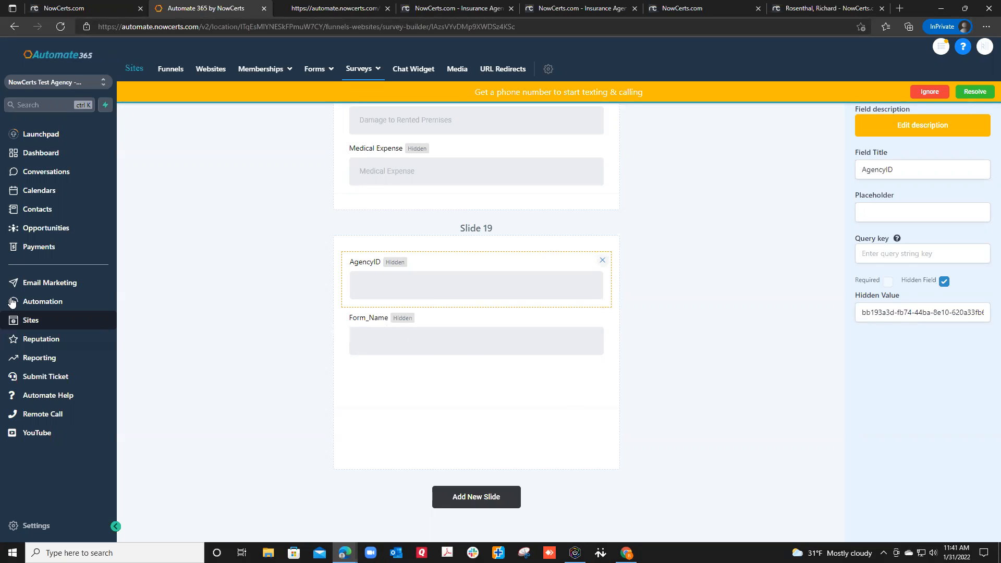
- Open the Commercial Quote Request workflow from the automation workflows to view its trigger and actions
{"action": "left_click", "coordinate": [38, 305]}
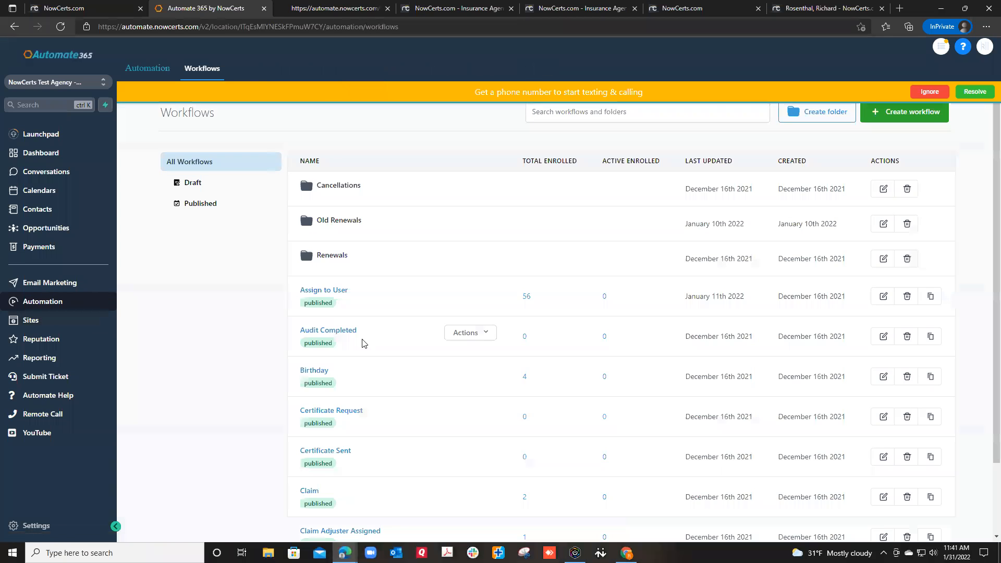
{"action": "scroll", "coordinate": [432, 386], "scroll_direction": "down", "scroll_amount": 3}
{"action": "left_click", "coordinate": [918, 492]}
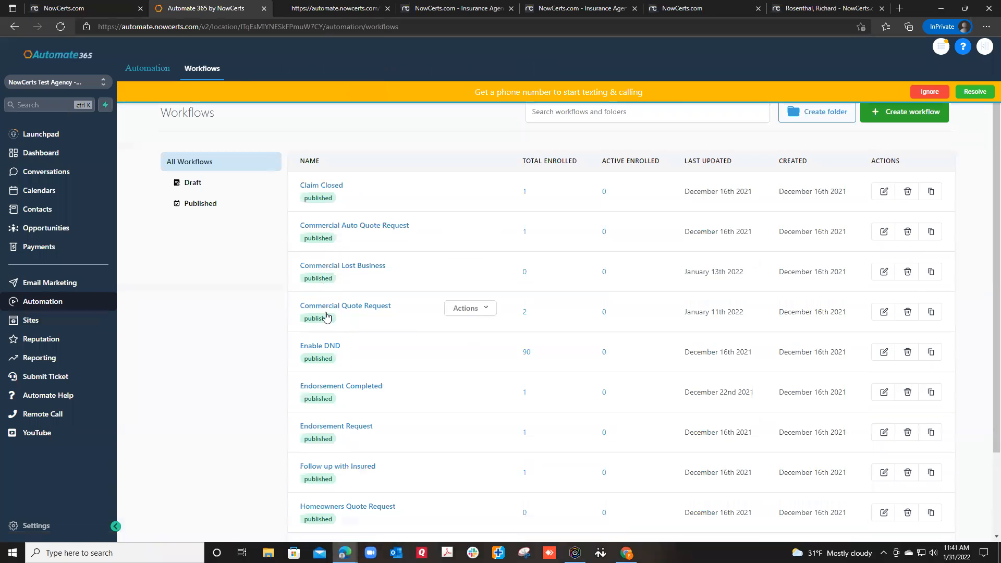
{"action": "left_click", "coordinate": [322, 307]}
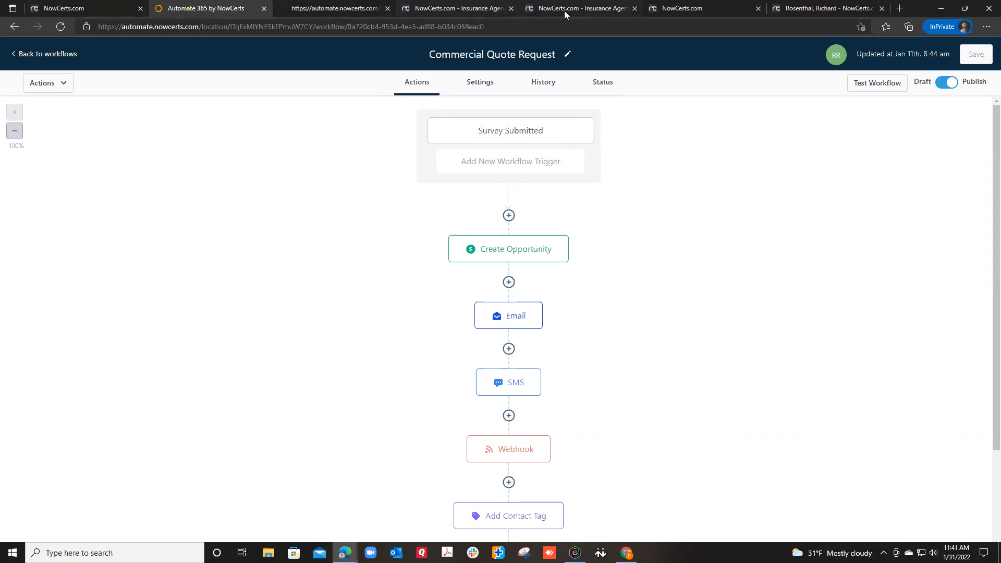
- Open the NowCerts dashboard and expand the Quote Applications section to view the submitted applications
{"action": "left_click", "coordinate": [602, 9]}
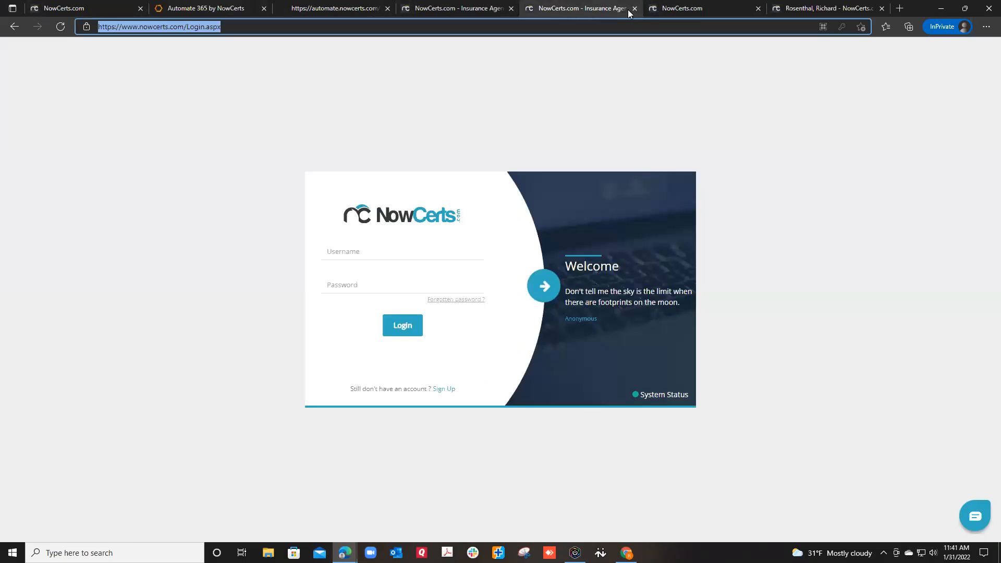
{"action": "left_click", "coordinate": [672, 10]}
{"action": "left_click", "coordinate": [23, 125]}
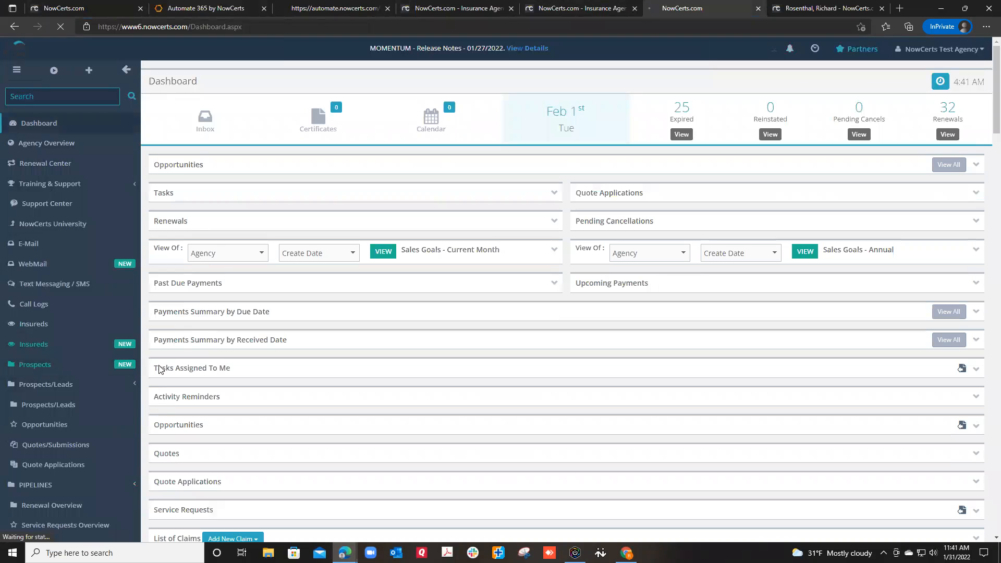
{"action": "left_click", "coordinate": [174, 486]}
{"action": "scroll", "coordinate": [178, 482], "scroll_direction": "down", "scroll_amount": 3}
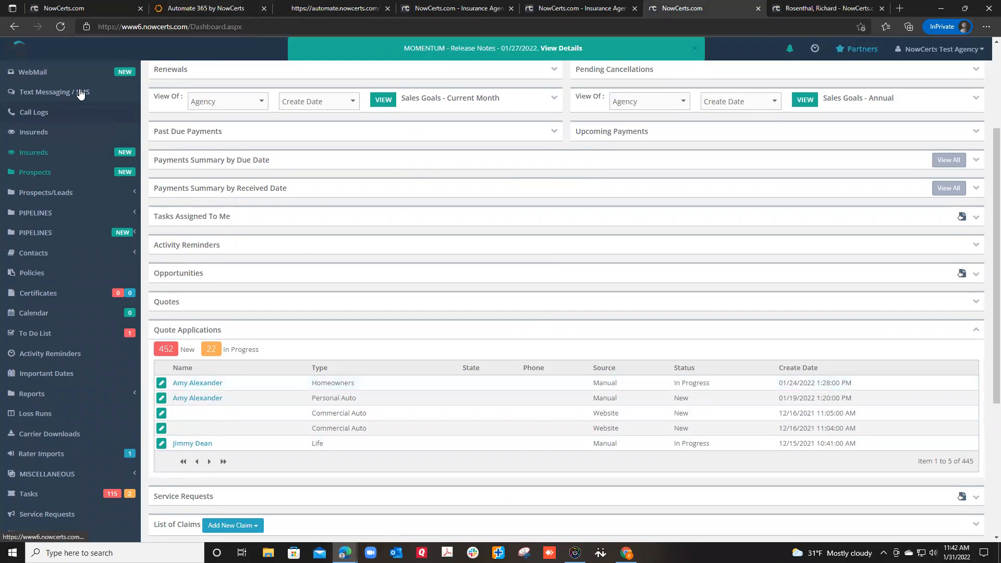
- Switch back to Automate 365, leave the Commercial Quote Request workflow, and open the Sites area
{"action": "left_click", "coordinate": [252, 9]}
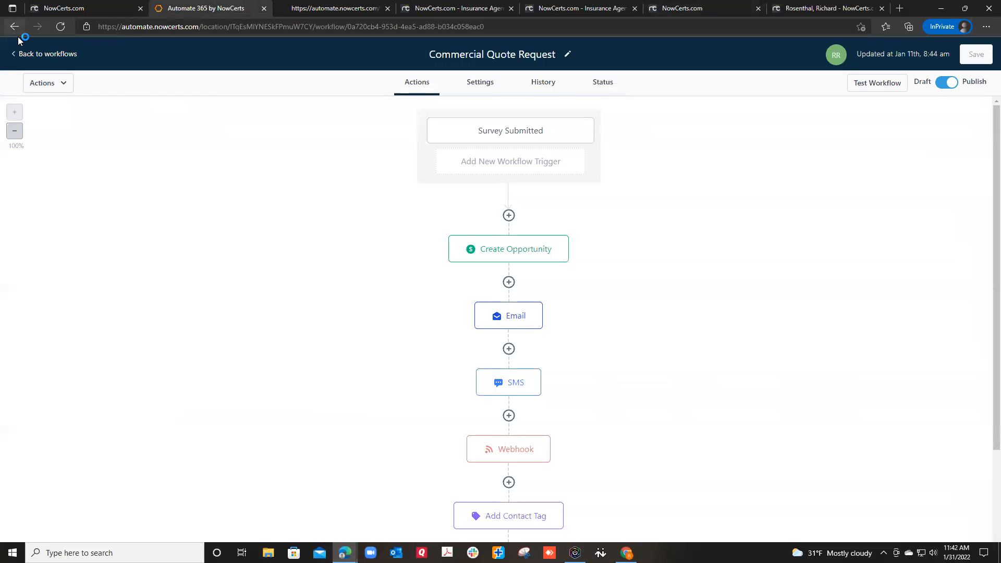
{"action": "left_click", "coordinate": [26, 53]}
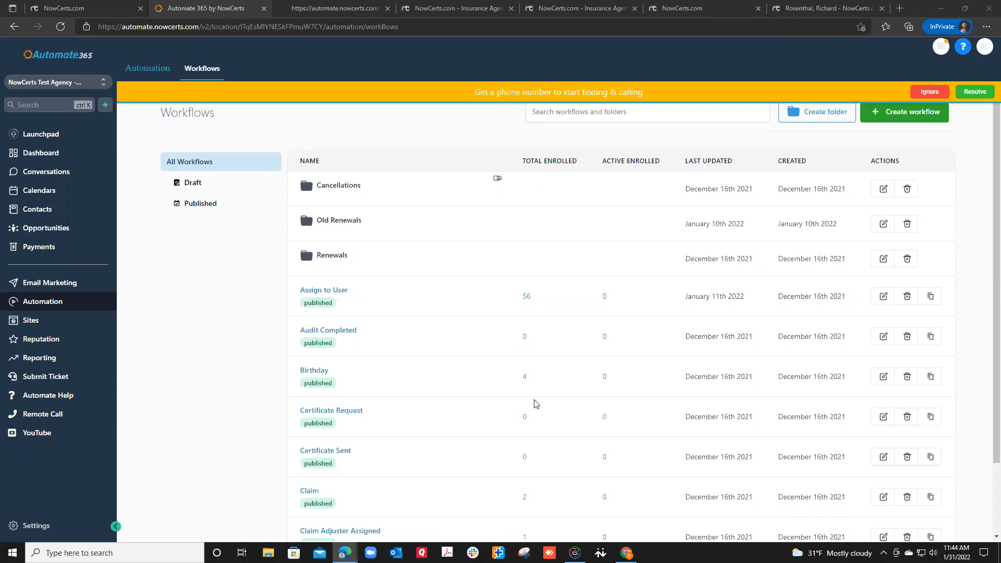
{"action": "mouse_move", "coordinate": [516, 394]}
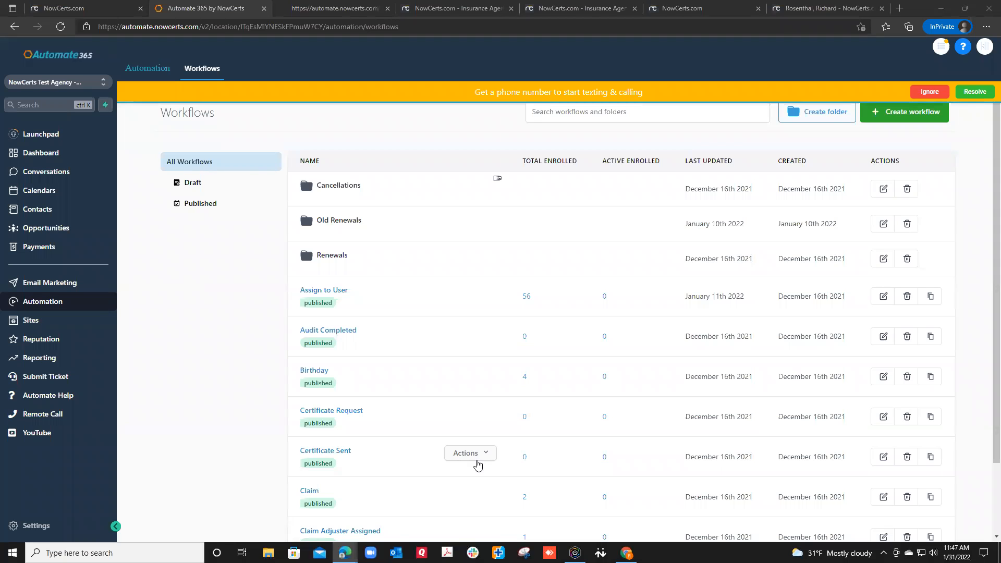
{"action": "left_click", "coordinate": [33, 322]}
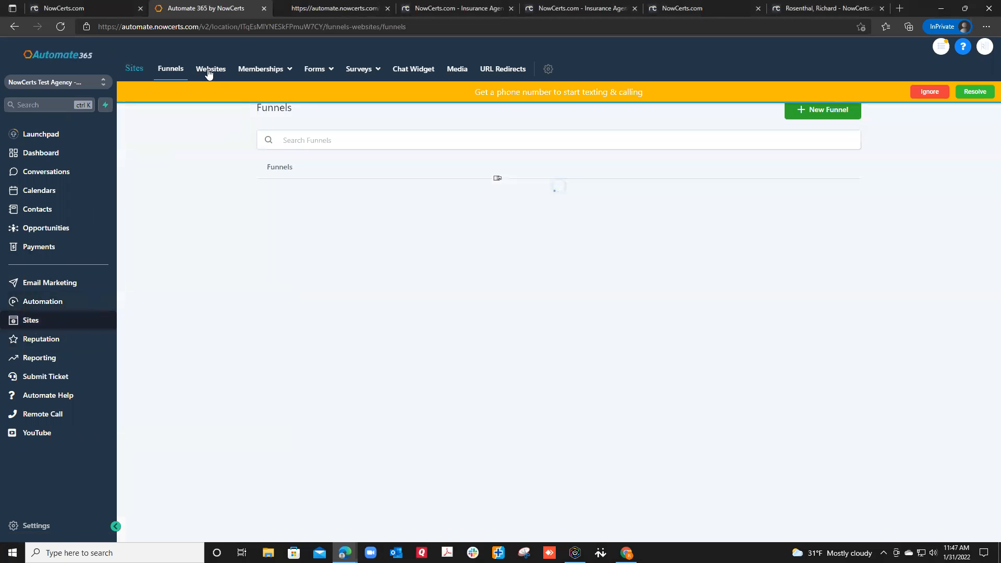